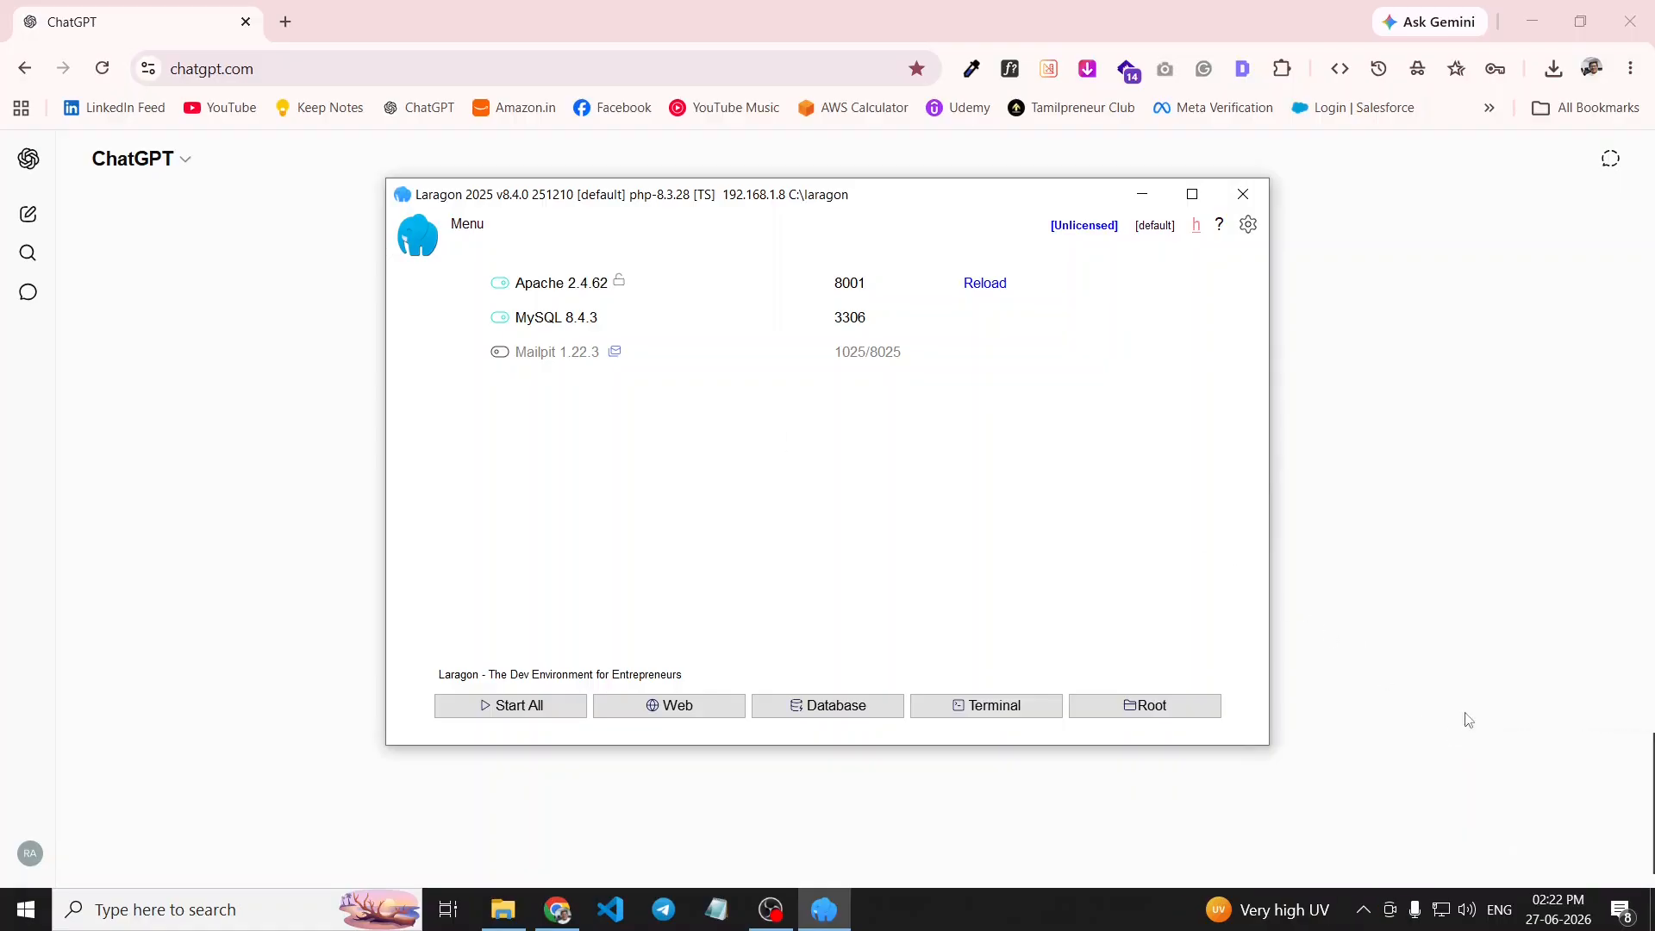
# - Minimize Laragon, with Apache 2.4.62 and MySQL 8.4.3 running, to reveal the browser
pyautogui.click(1142, 198)
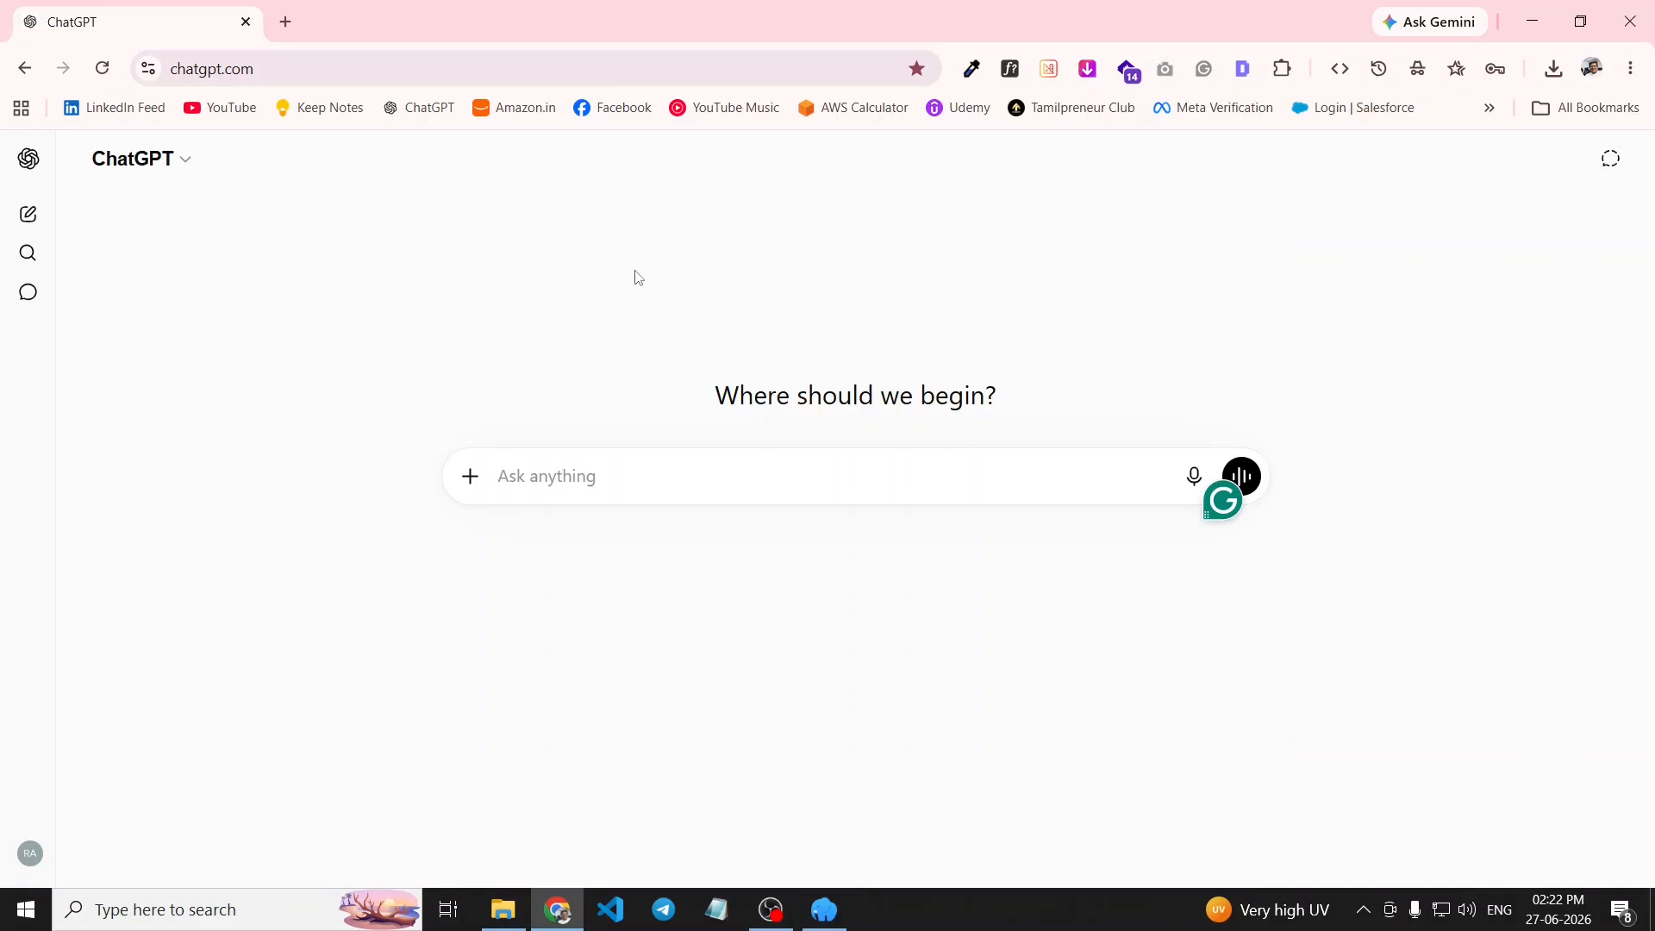
# - Search Google for 'wordpress download' in a new tab
pyautogui.click(285, 21)
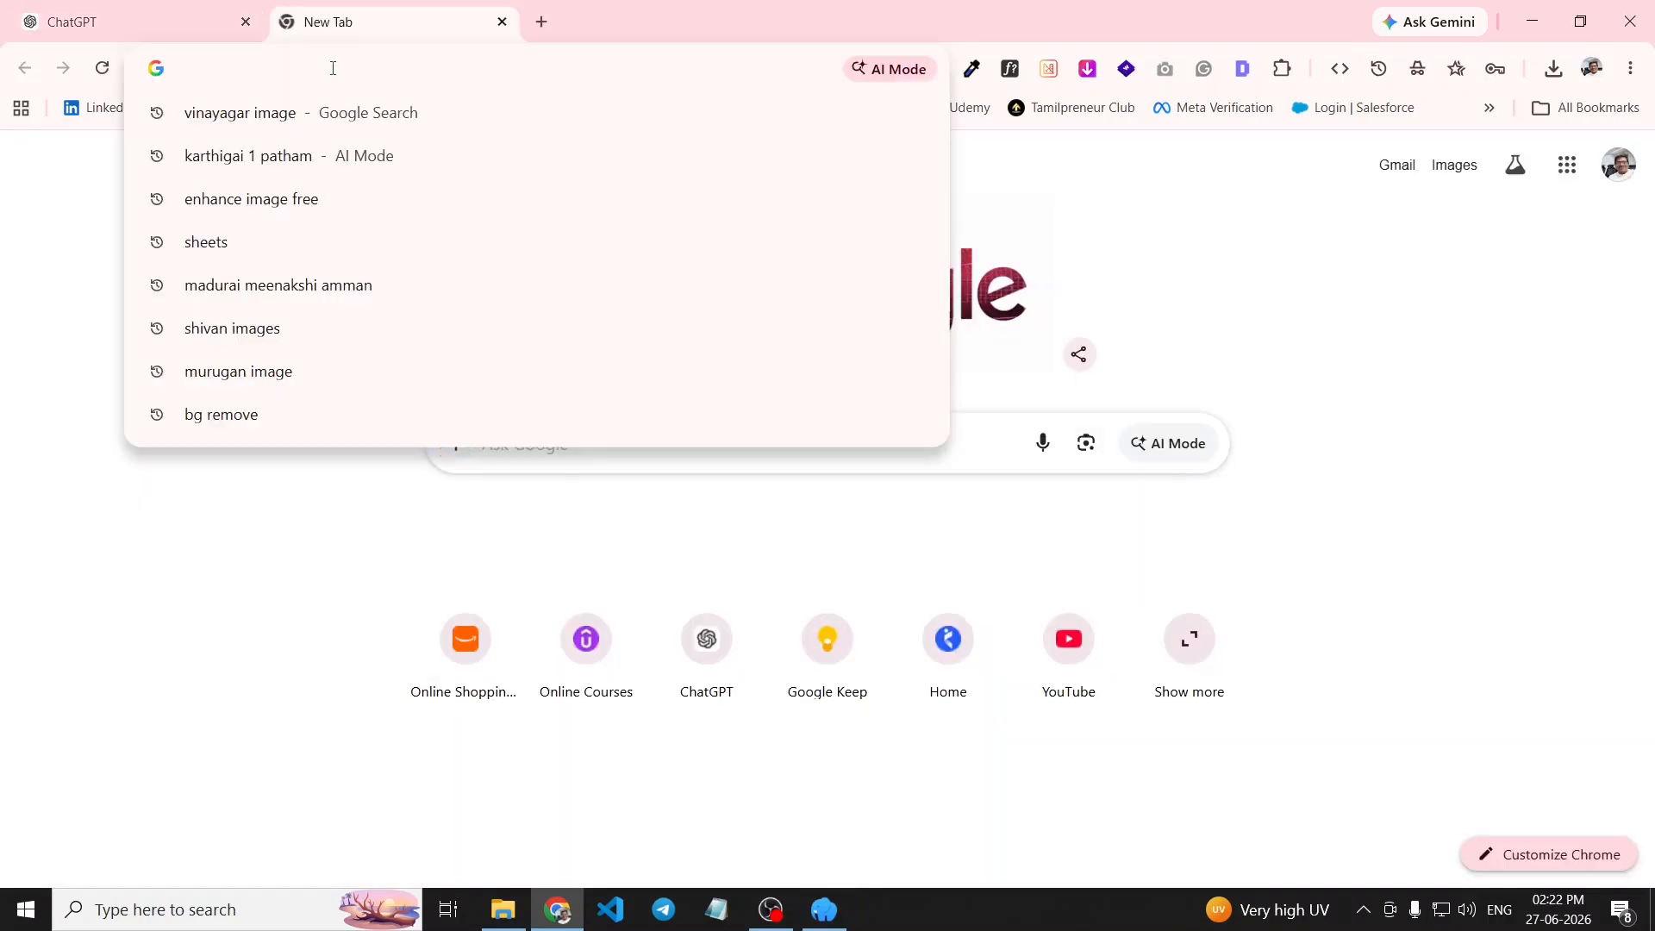
pyautogui.write('wordpr')
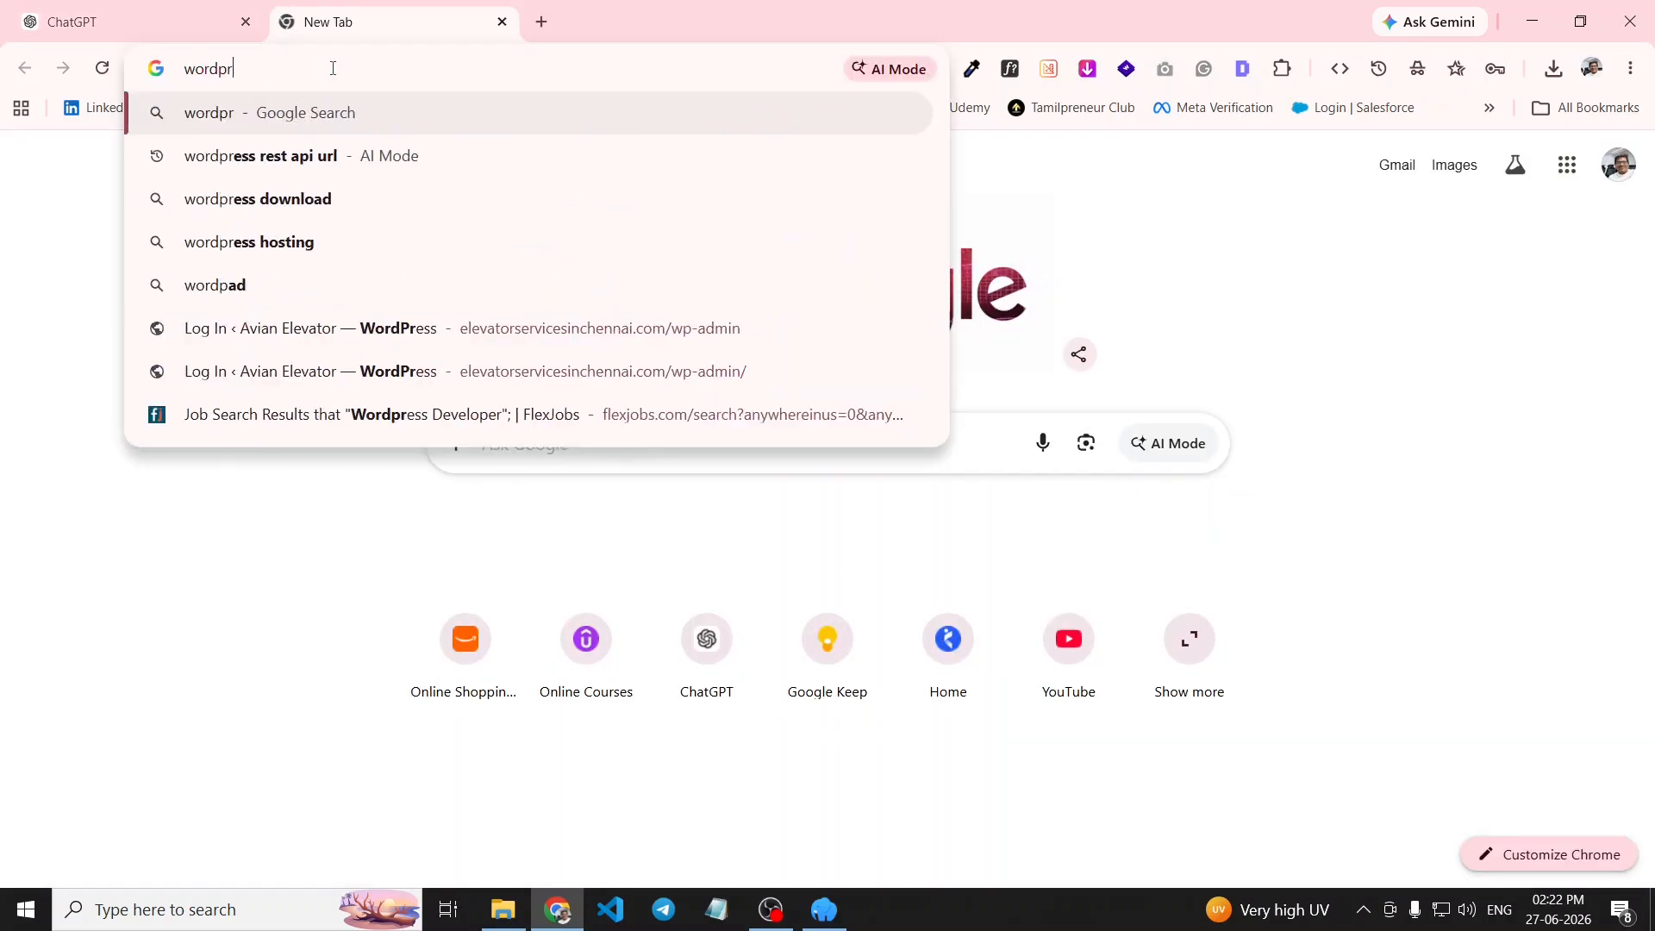
pyautogui.write('ess download')
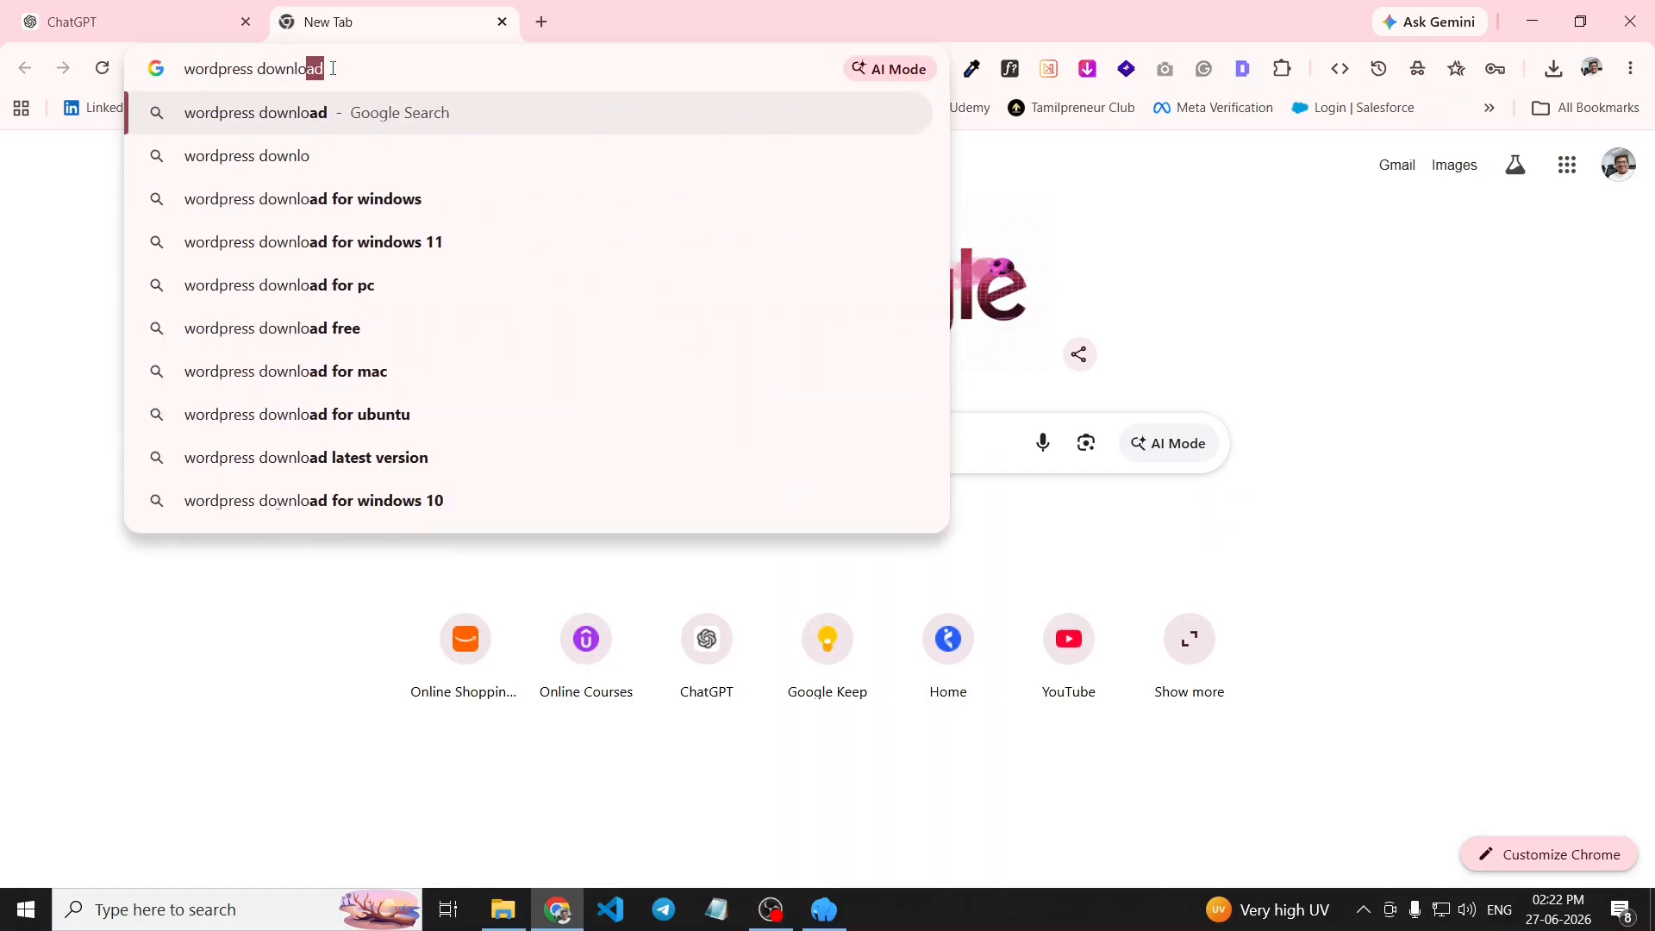
pyautogui.press('Return')
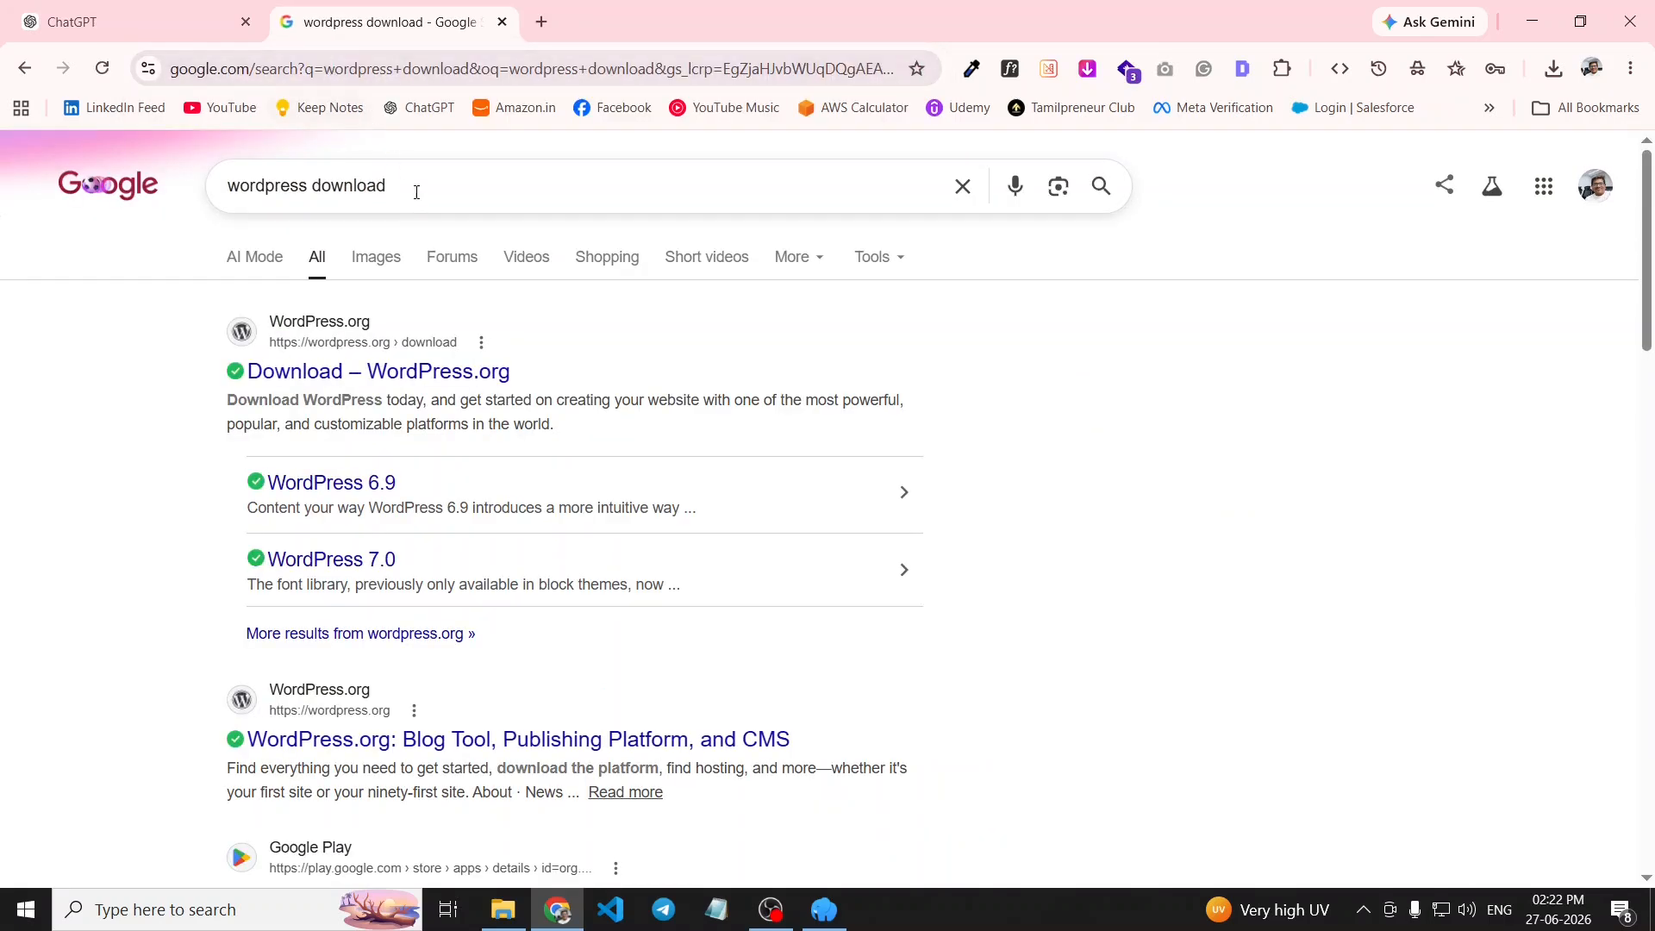
# - Download WordPress 7.0 from WordPress.org and show wordpress-7.0.zip in its Downloads folder
pyautogui.click(410, 373)
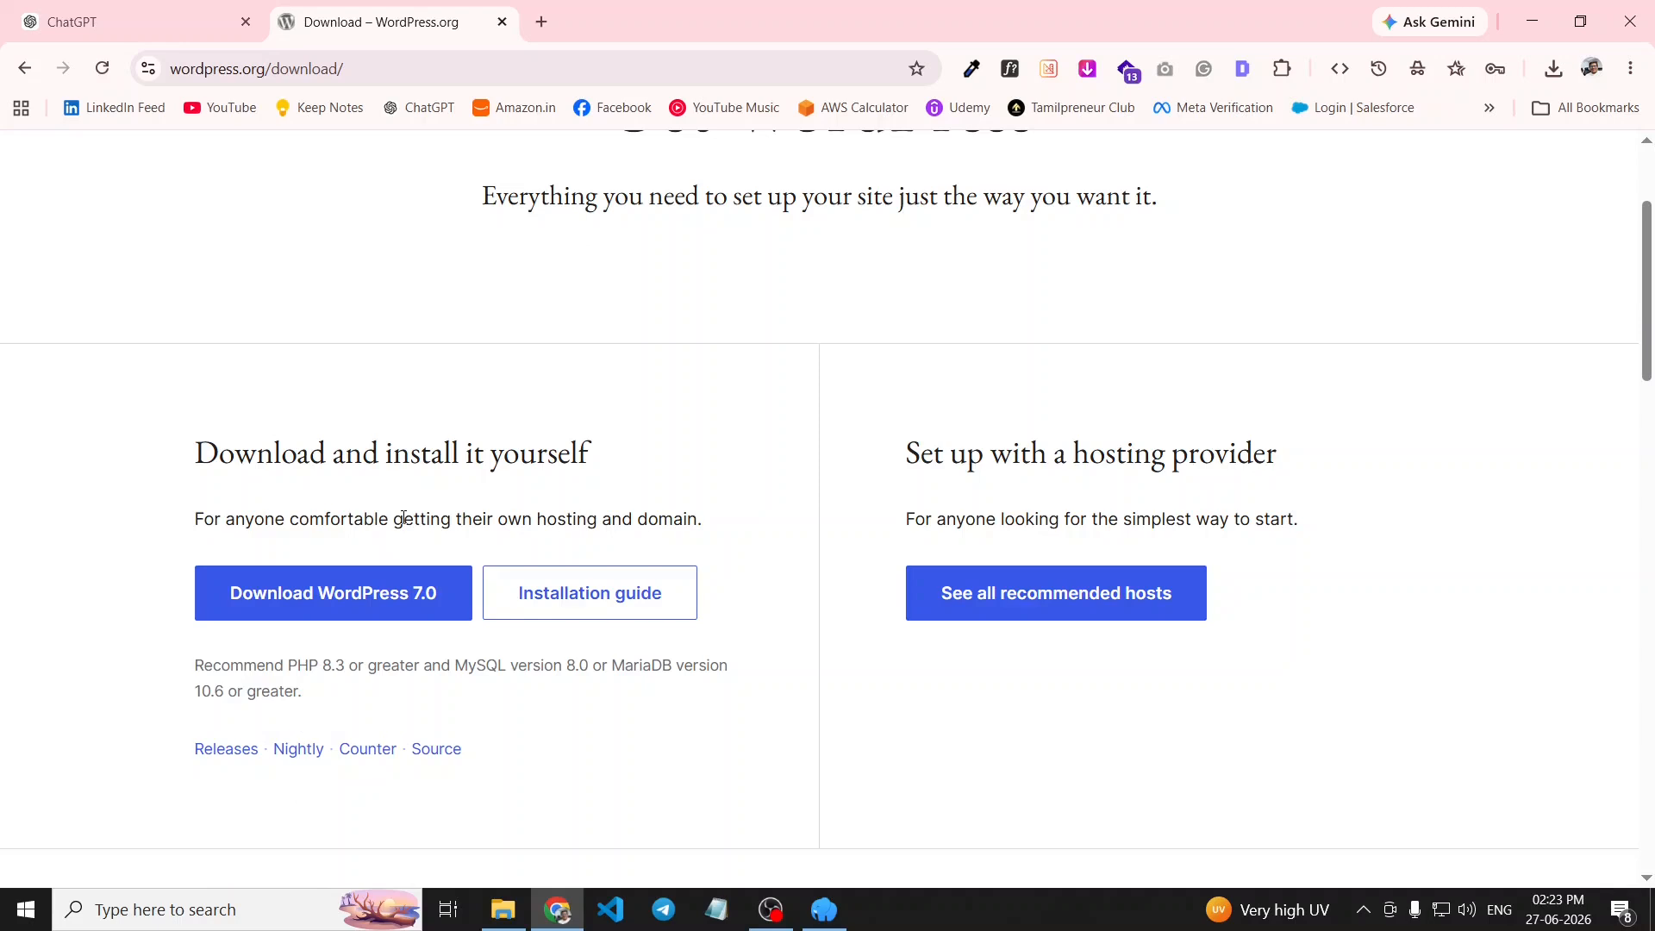
pyautogui.click(369, 598)
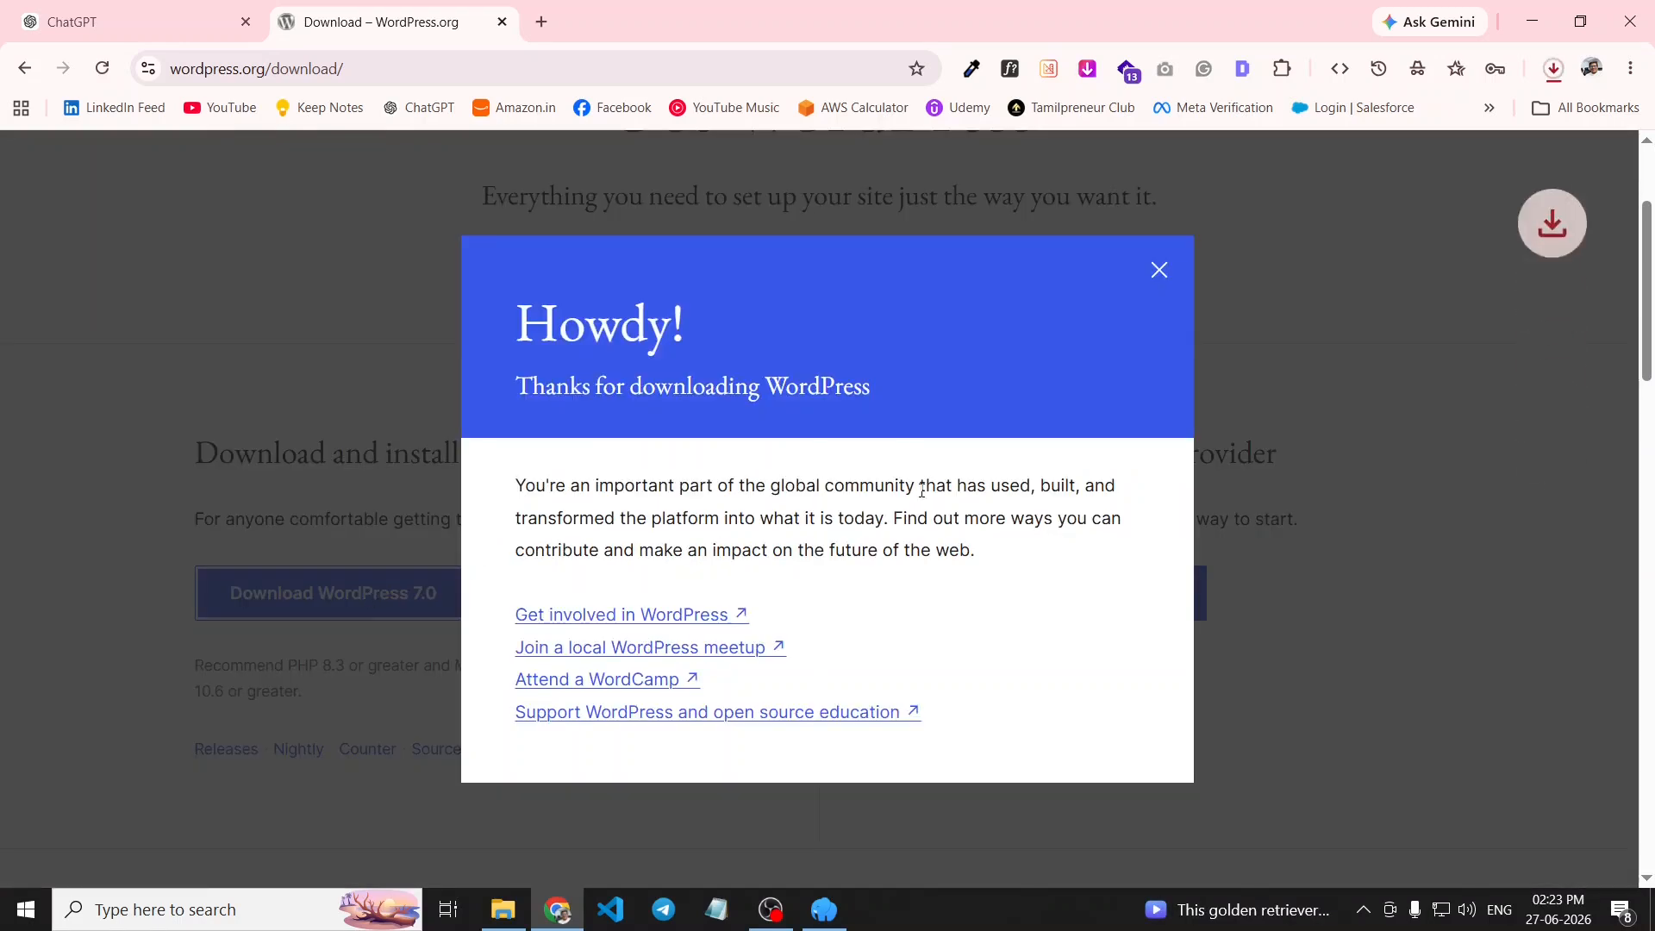
pyautogui.click(1159, 272)
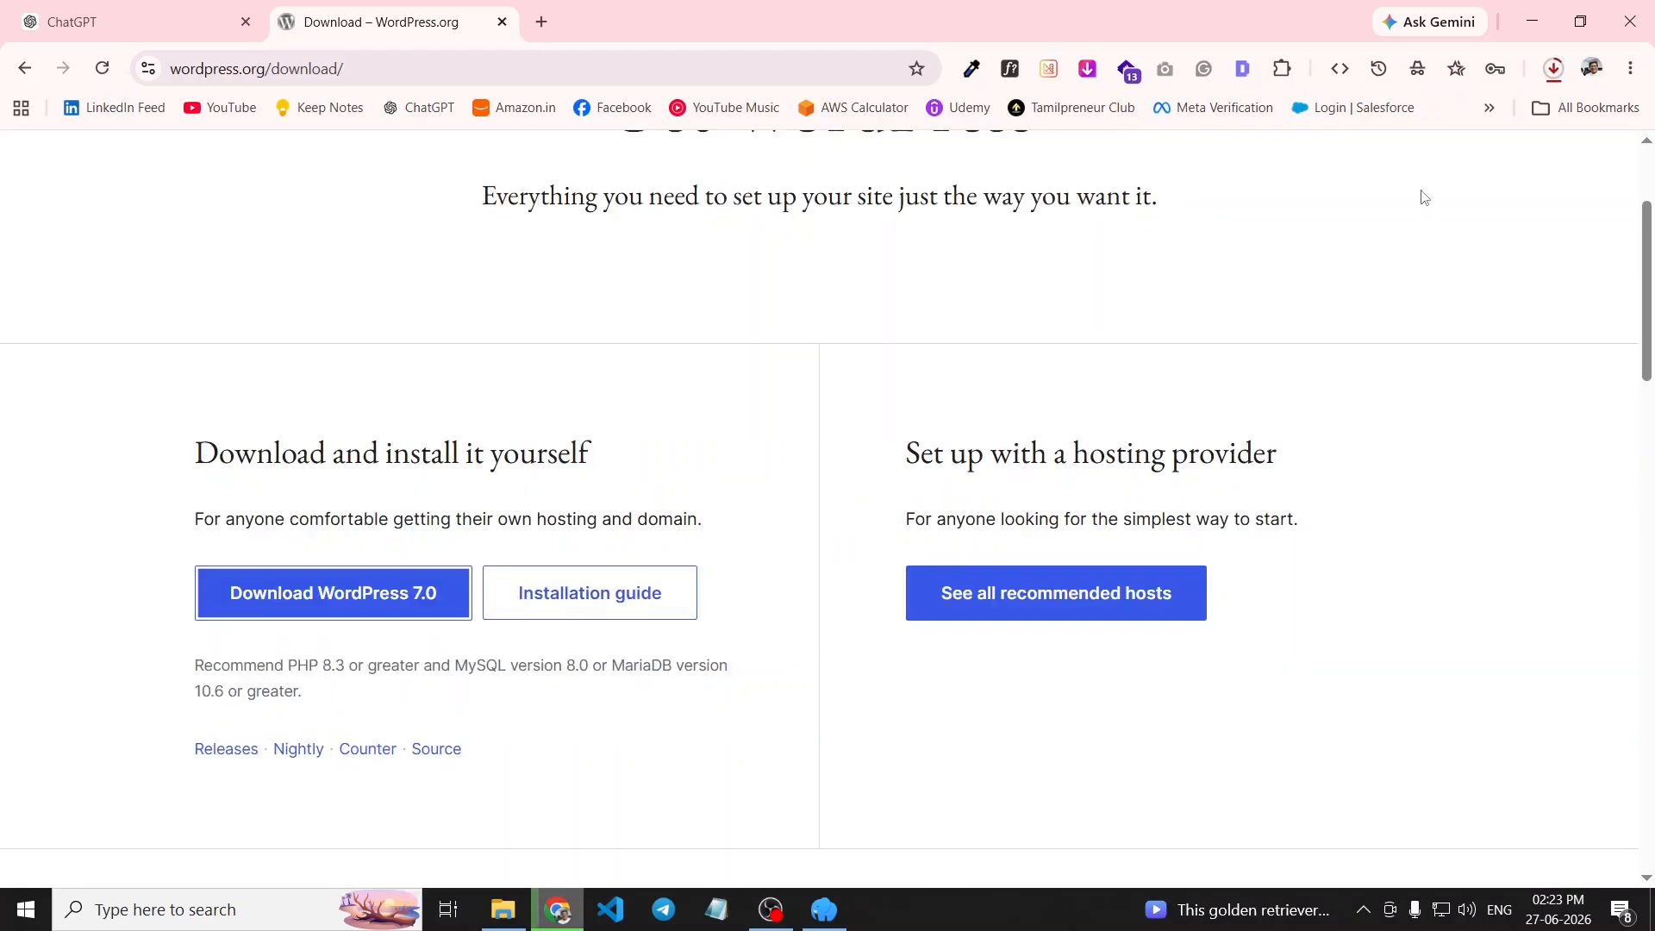
pyautogui.click(1554, 71)
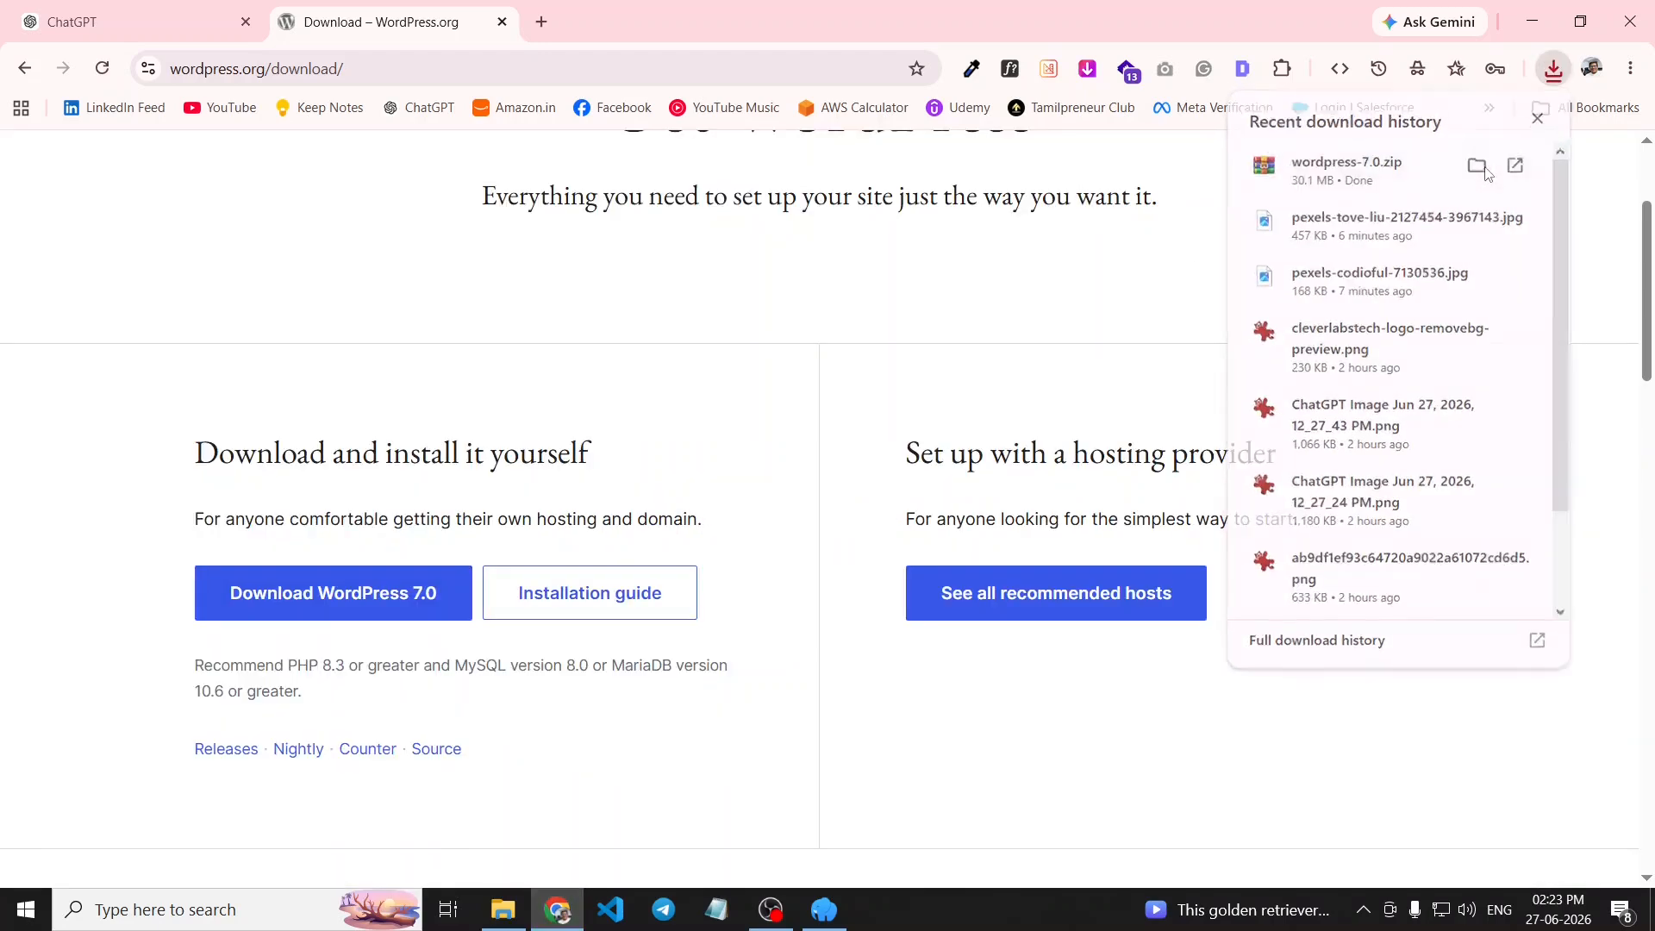
pyautogui.click(1489, 171)
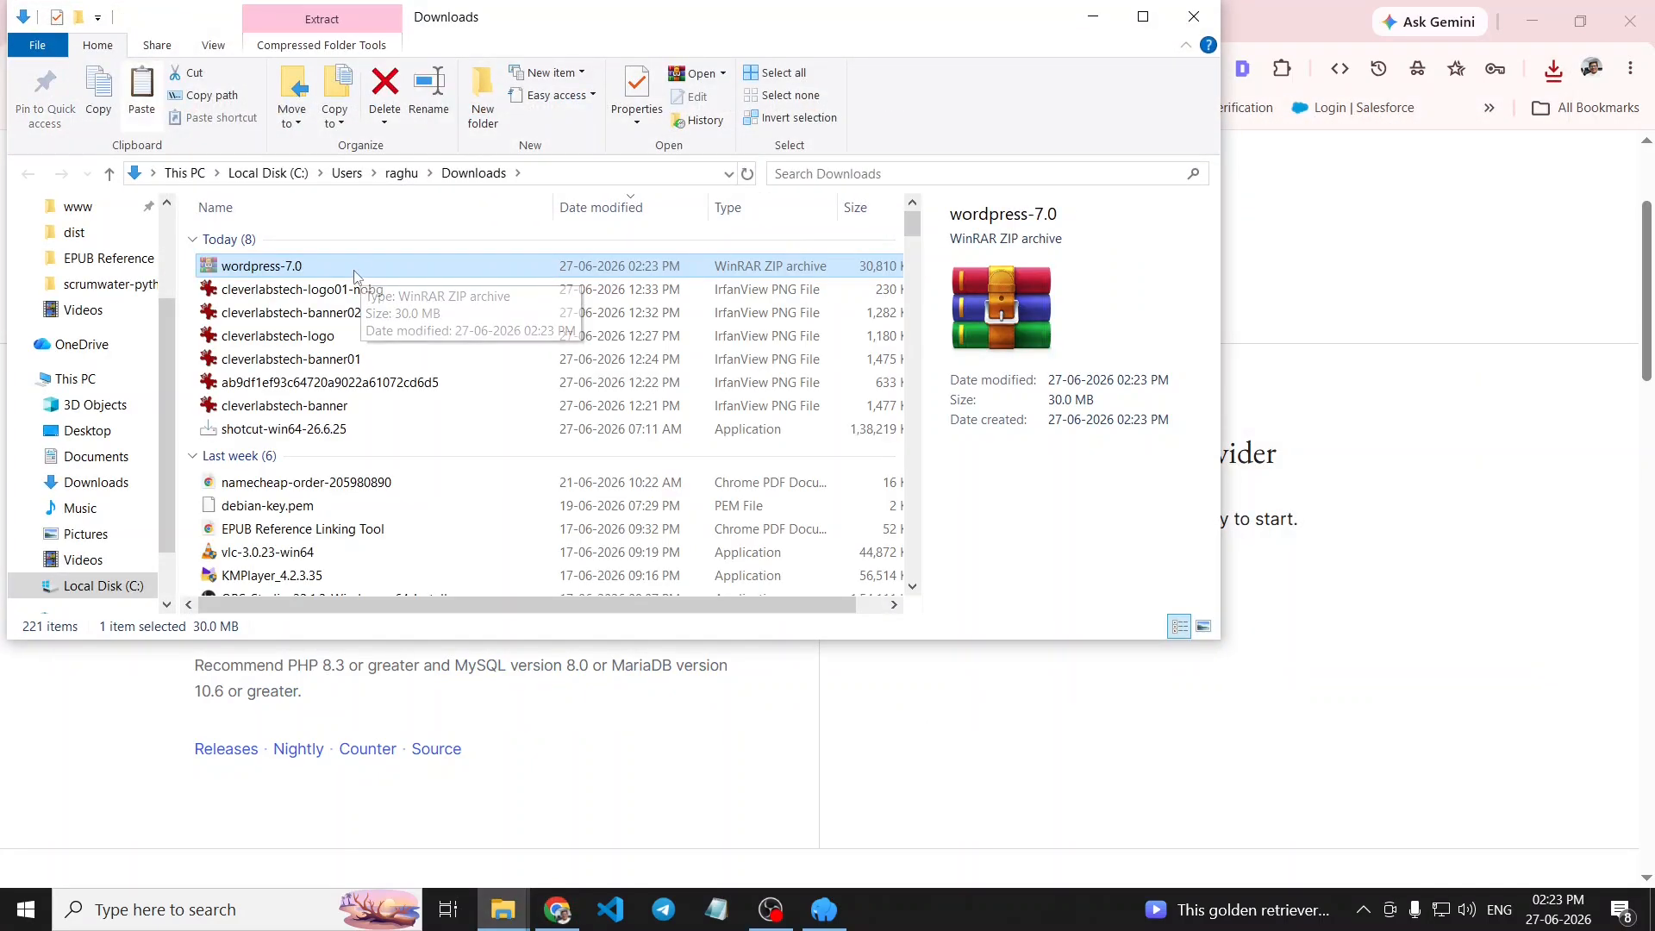
pyautogui.scroll(1, 99, 288)
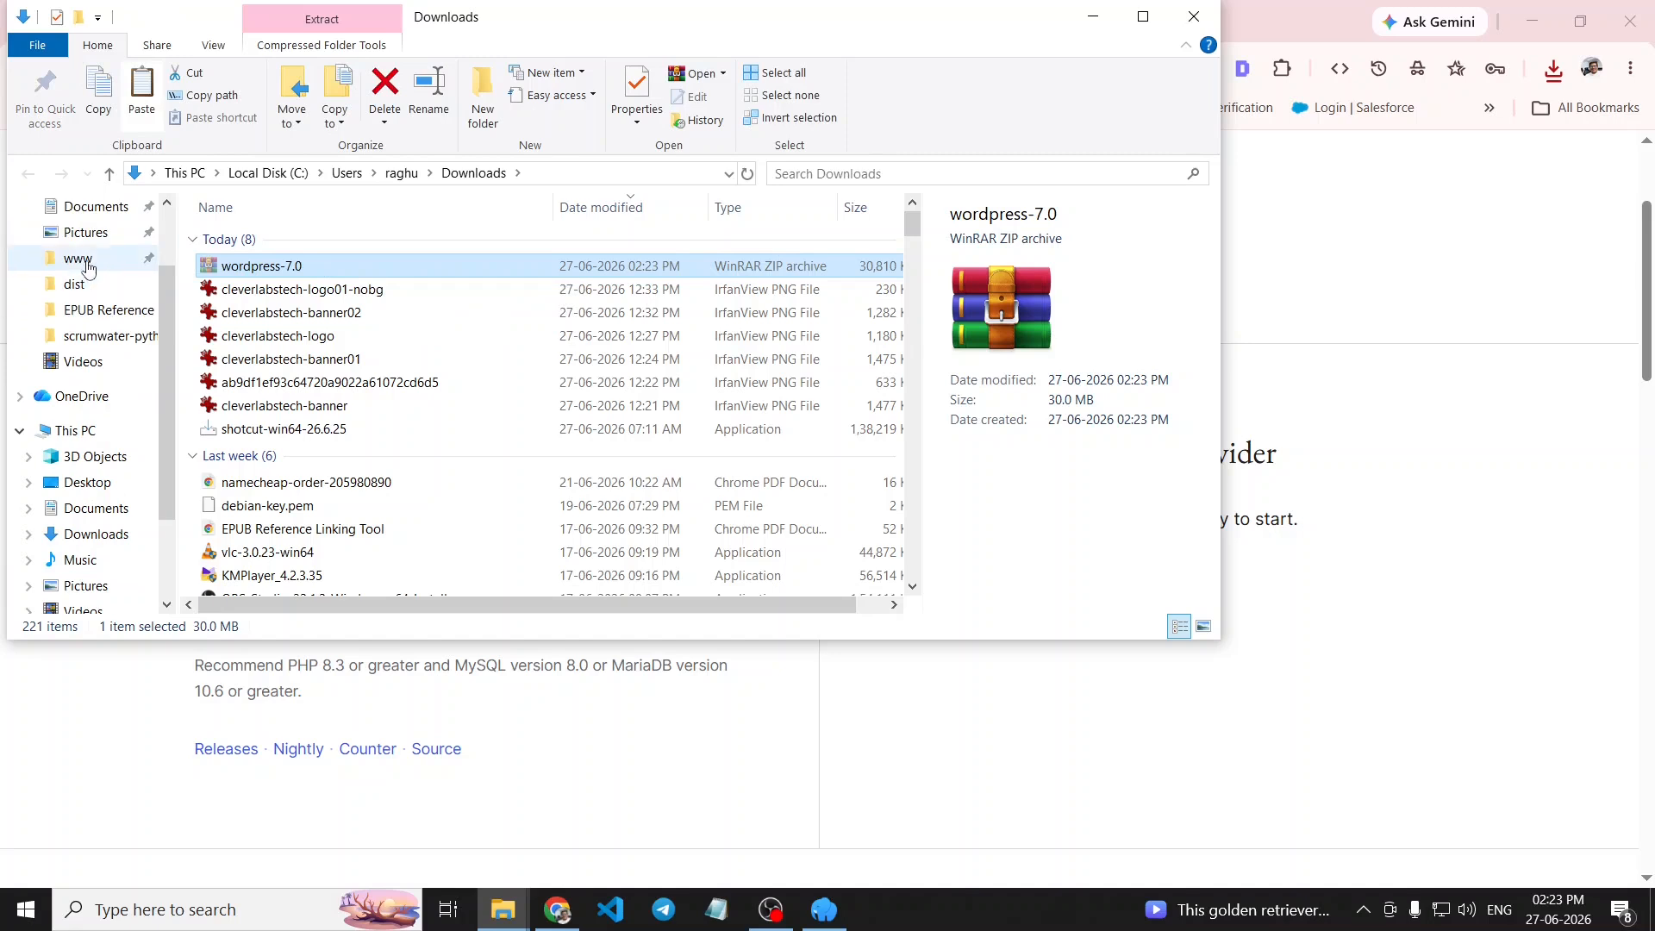
pyautogui.click(98, 258)
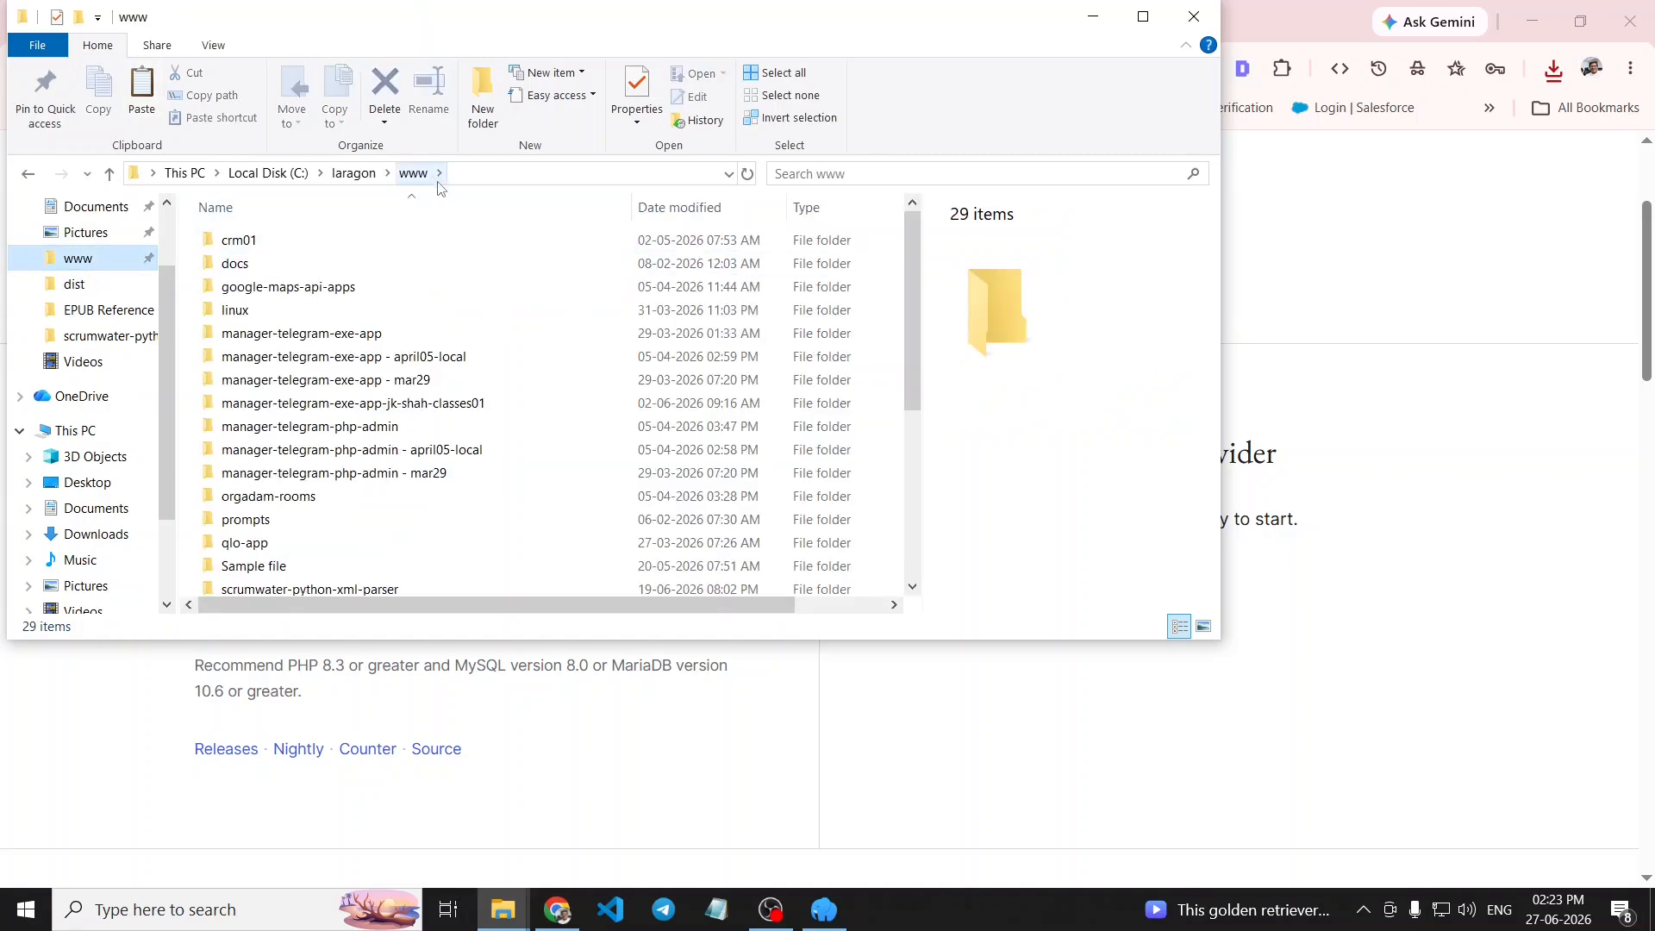
pyautogui.scroll(-5, 487, 288)
pyautogui.scroll(5, 474, 423)
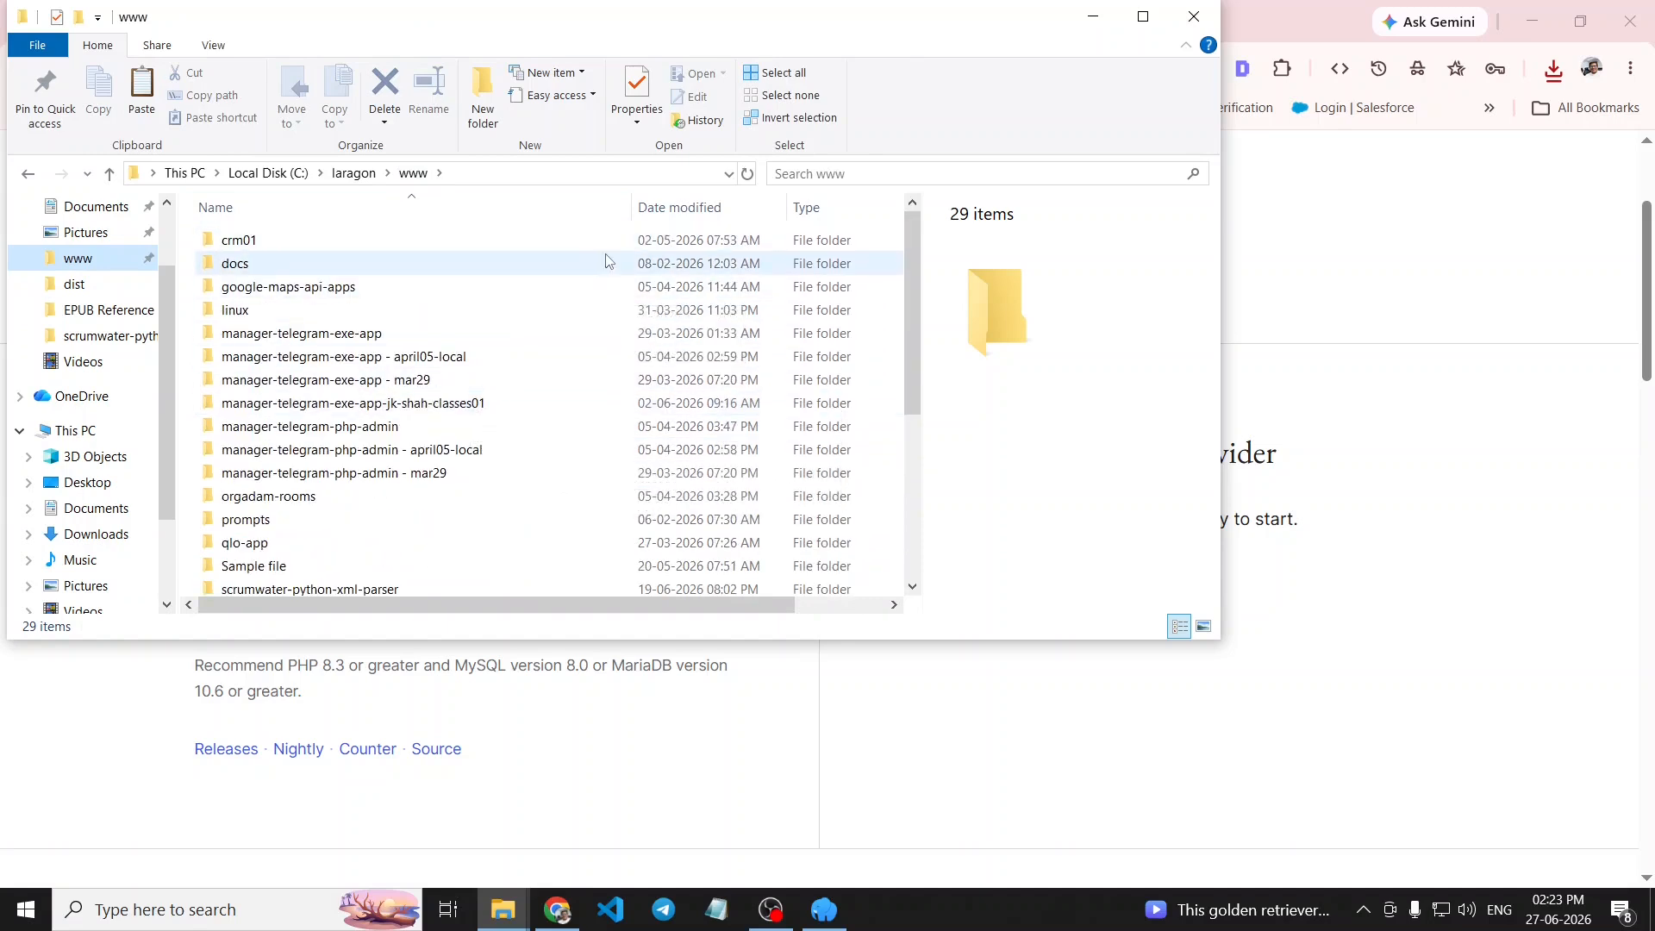
pyautogui.rightClick(605, 254)
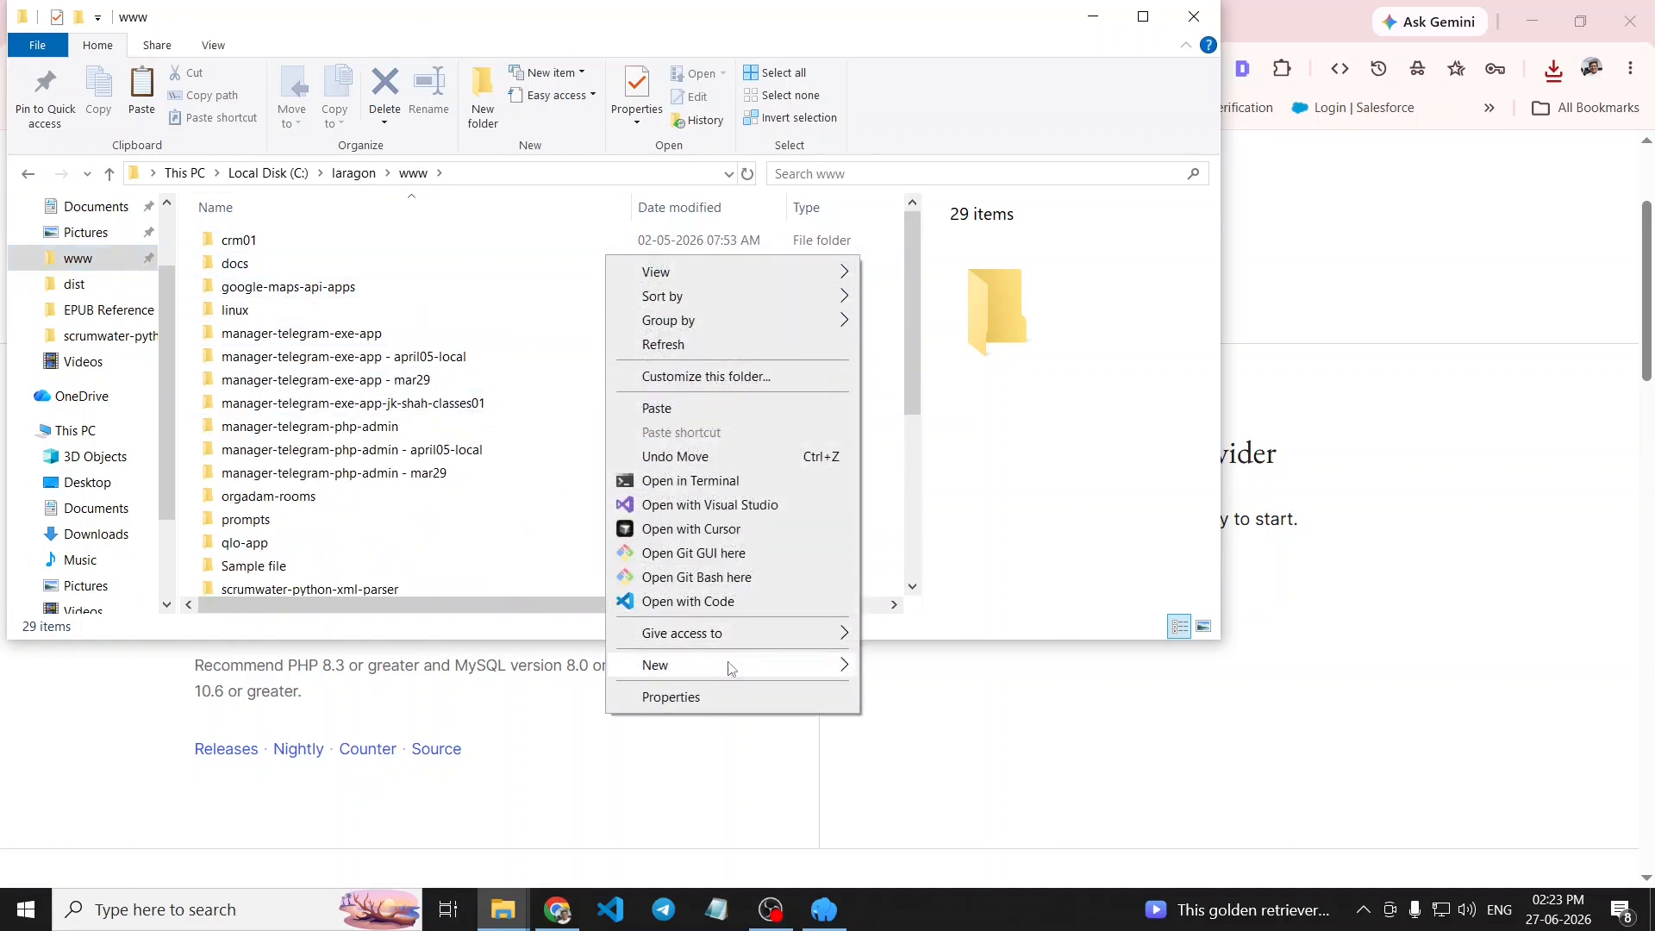
pyautogui.moveTo(733, 665)
pyautogui.click(911, 390)
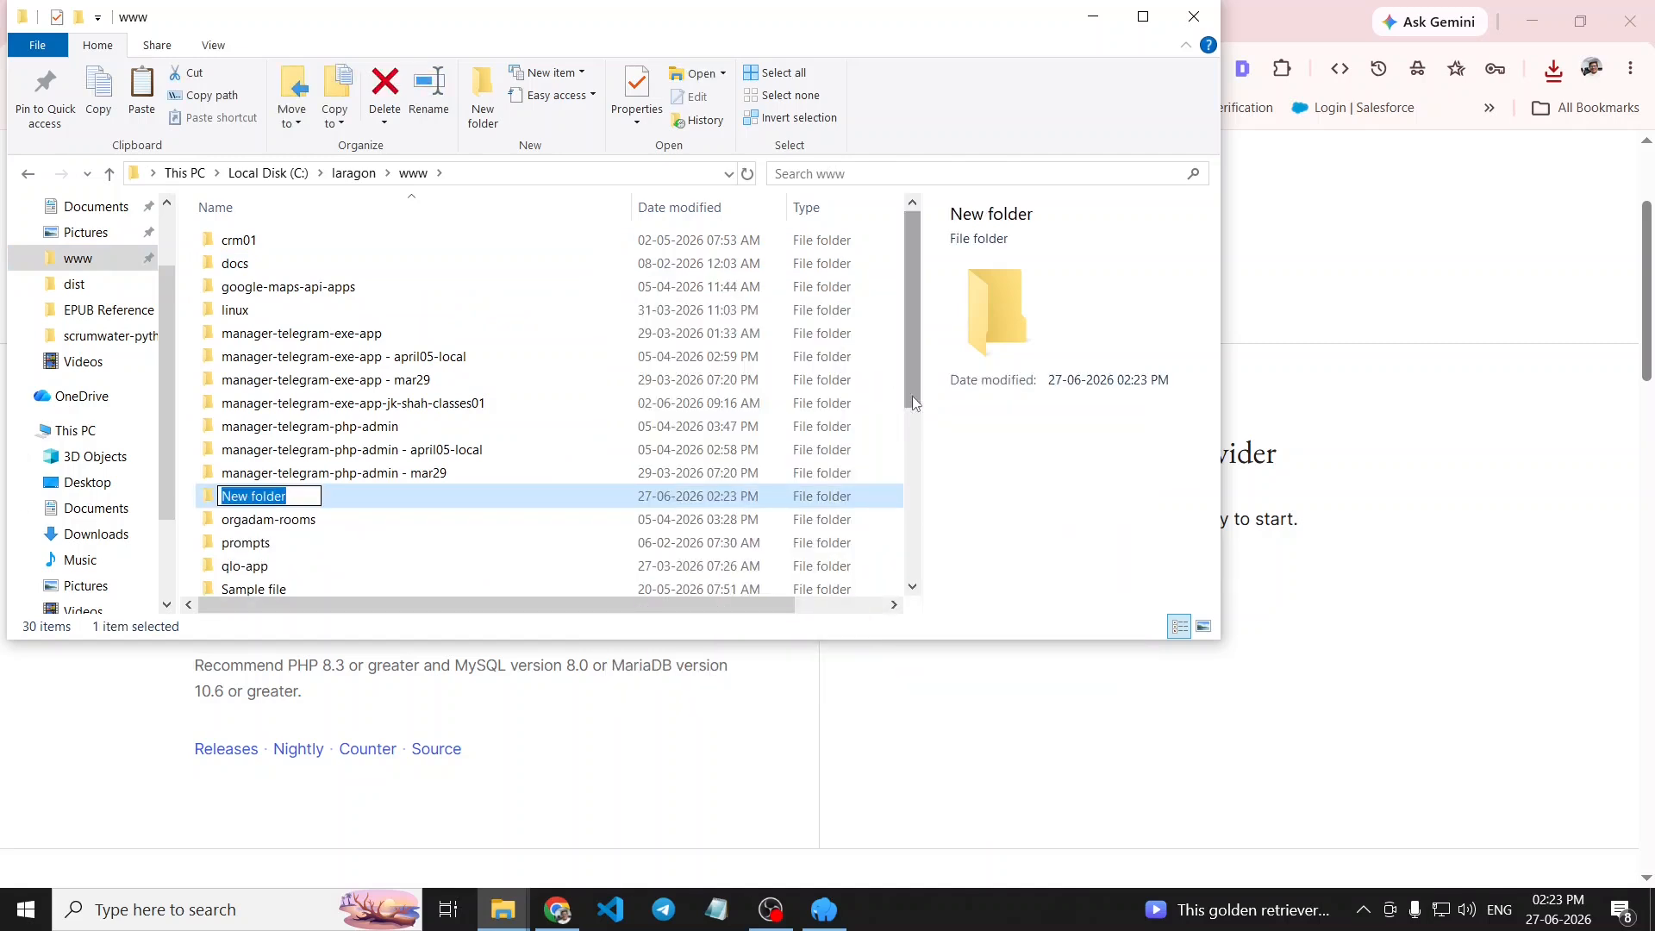
pyautogui.write('wp-s')
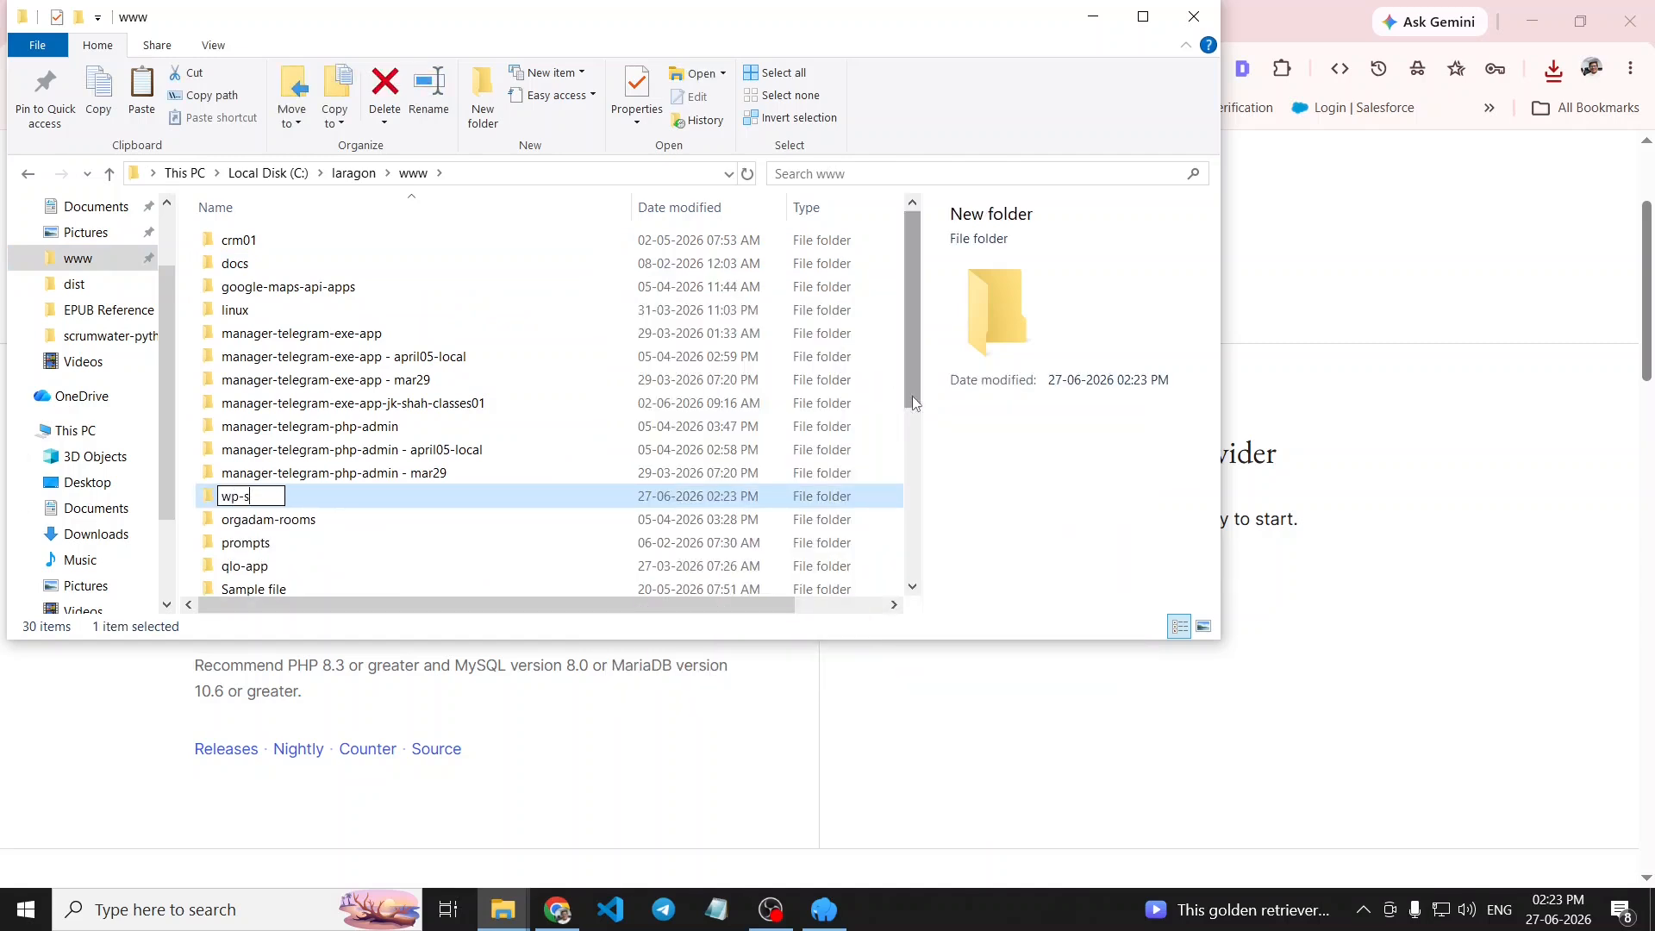
pyautogui.write('ite01')
pyautogui.press('Return')
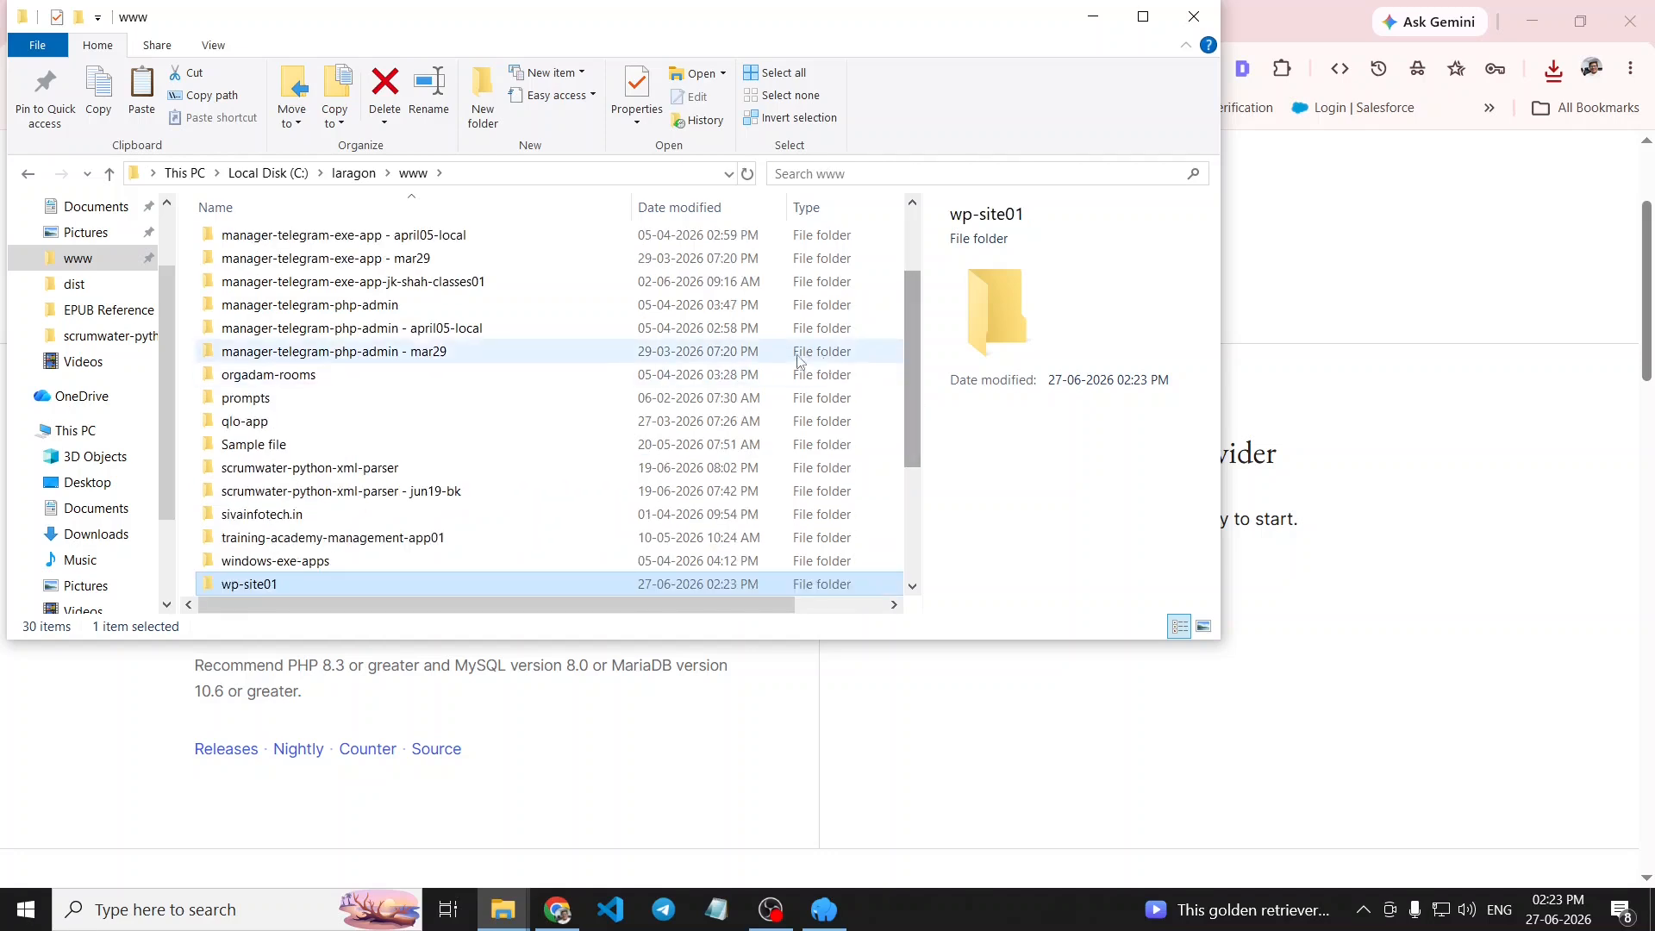
# - Paste the wordpress-7.0 zip into the wp-site01 folder and select it
pyautogui.doubleClick(291, 584)
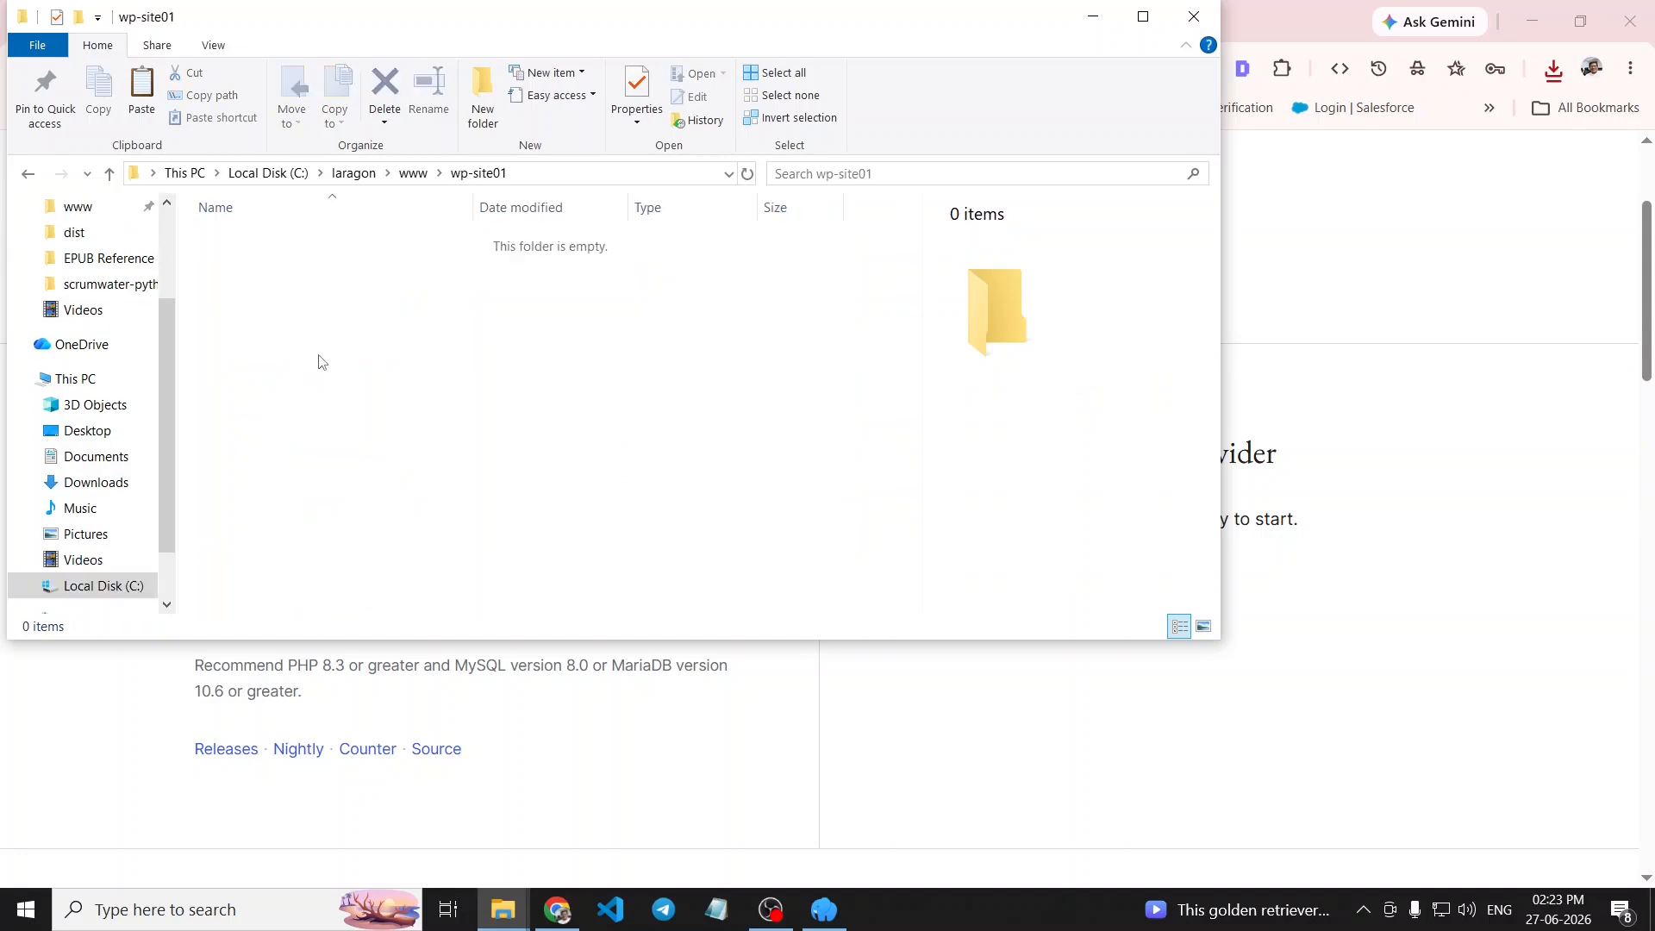
pyautogui.hotkey('ctrl', 'v')
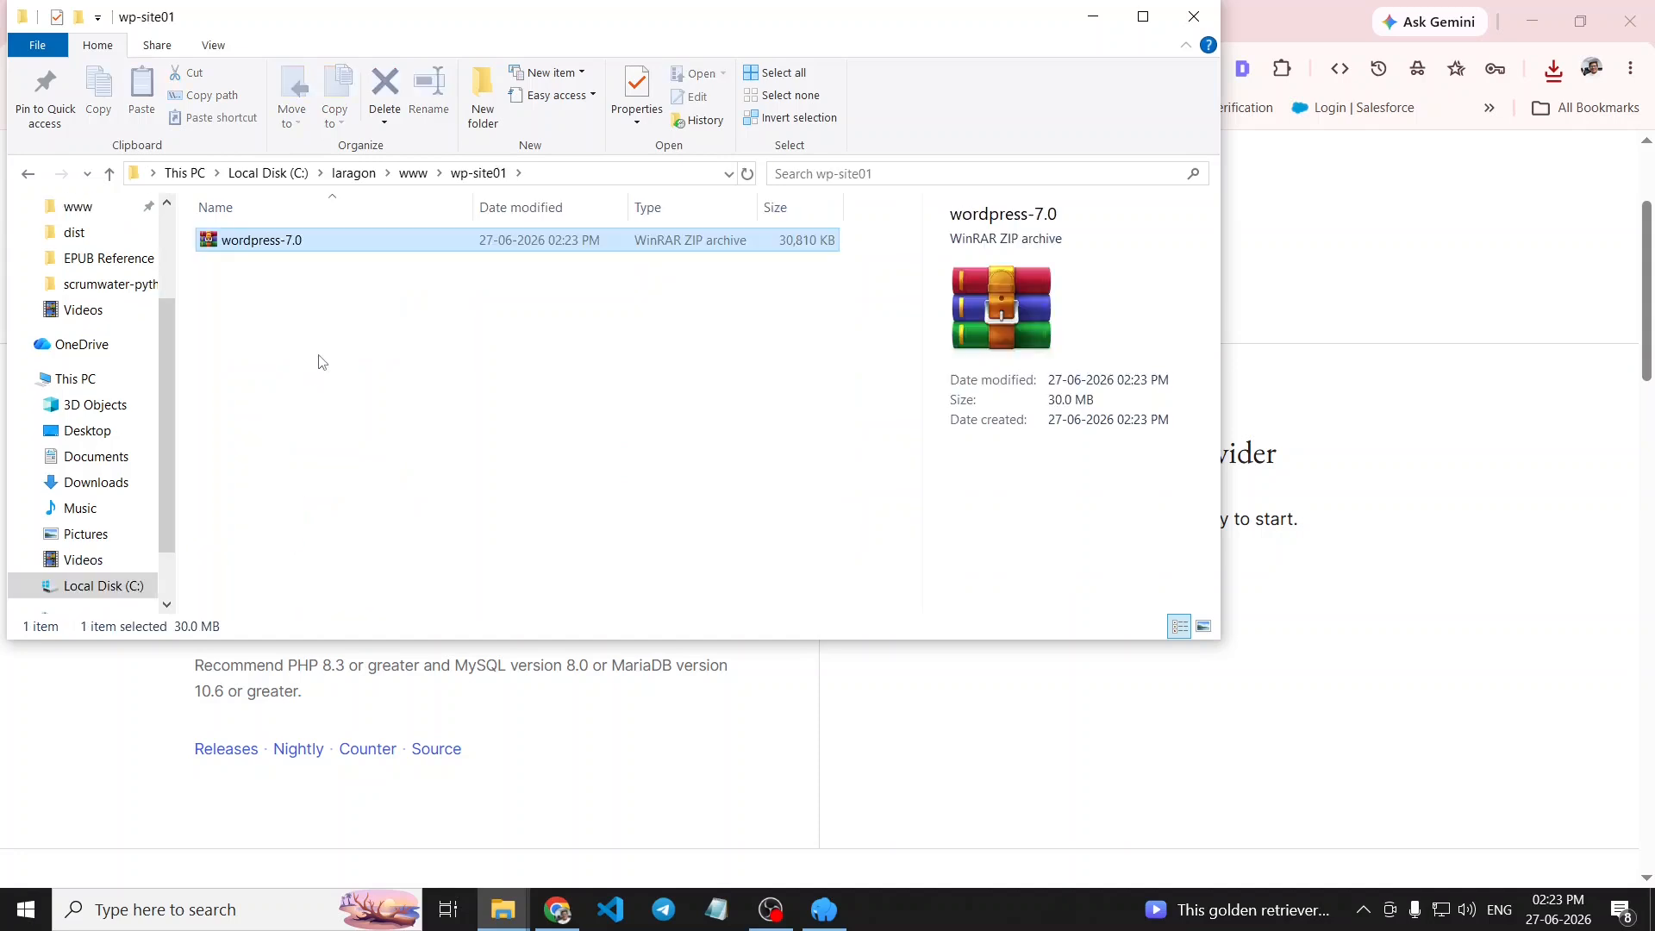
pyautogui.click(325, 350)
pyautogui.click(263, 243)
# - Extract wordpress-7.0.zip right inside wp-site01
pyautogui.rightClick(259, 242)
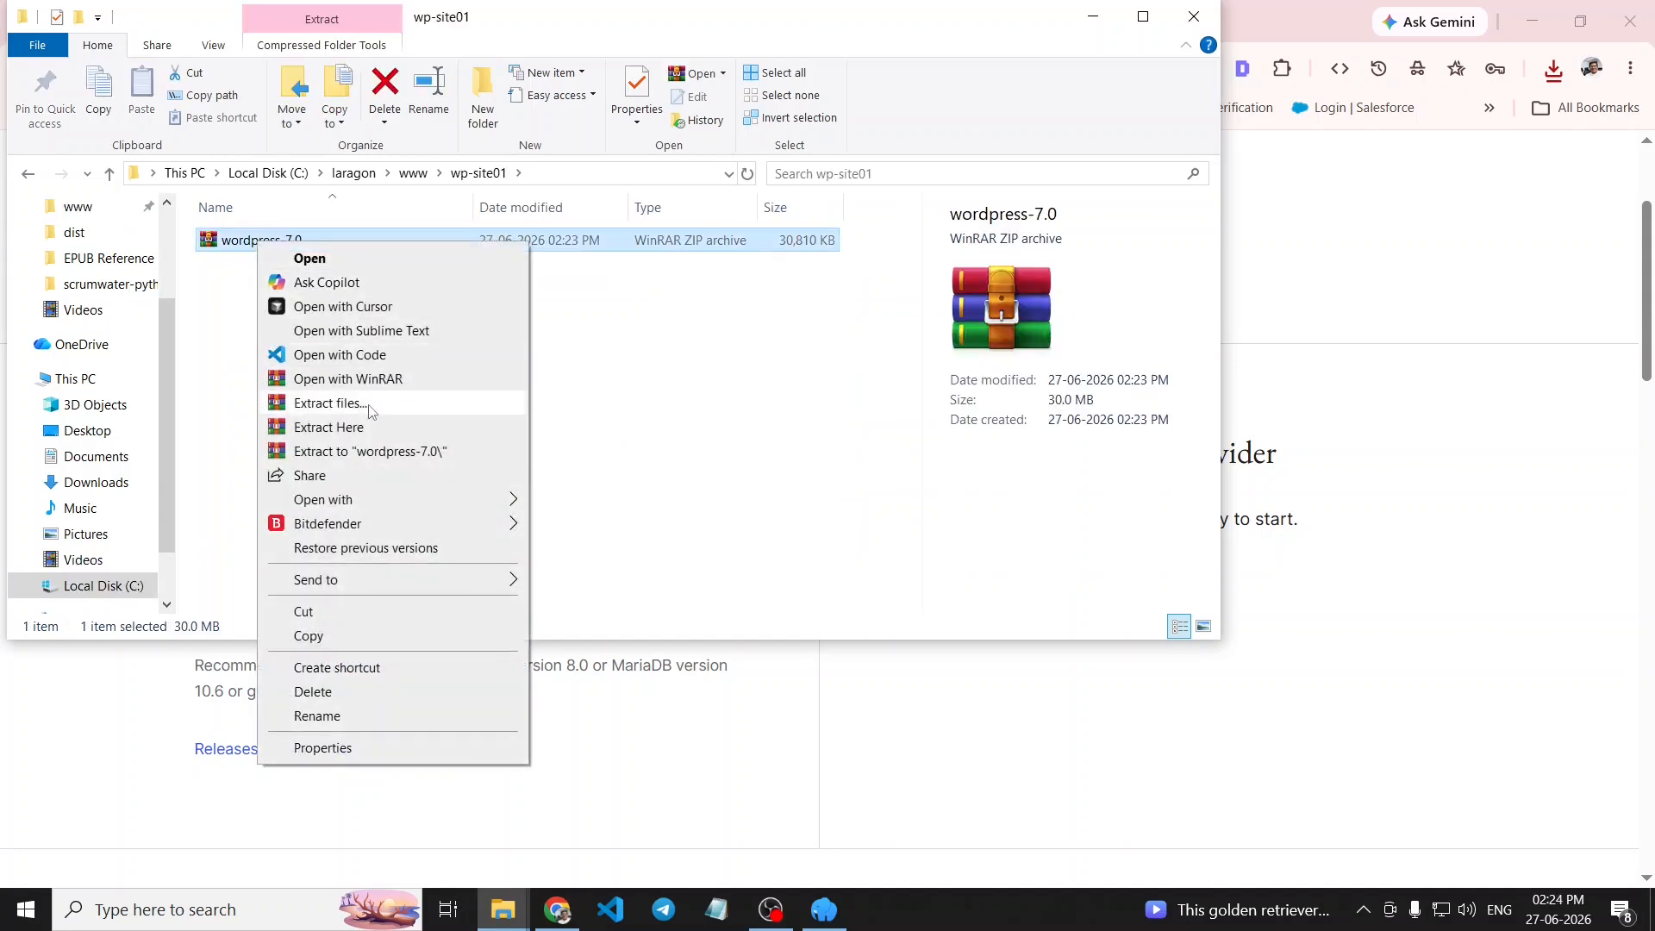
pyautogui.click(380, 431)
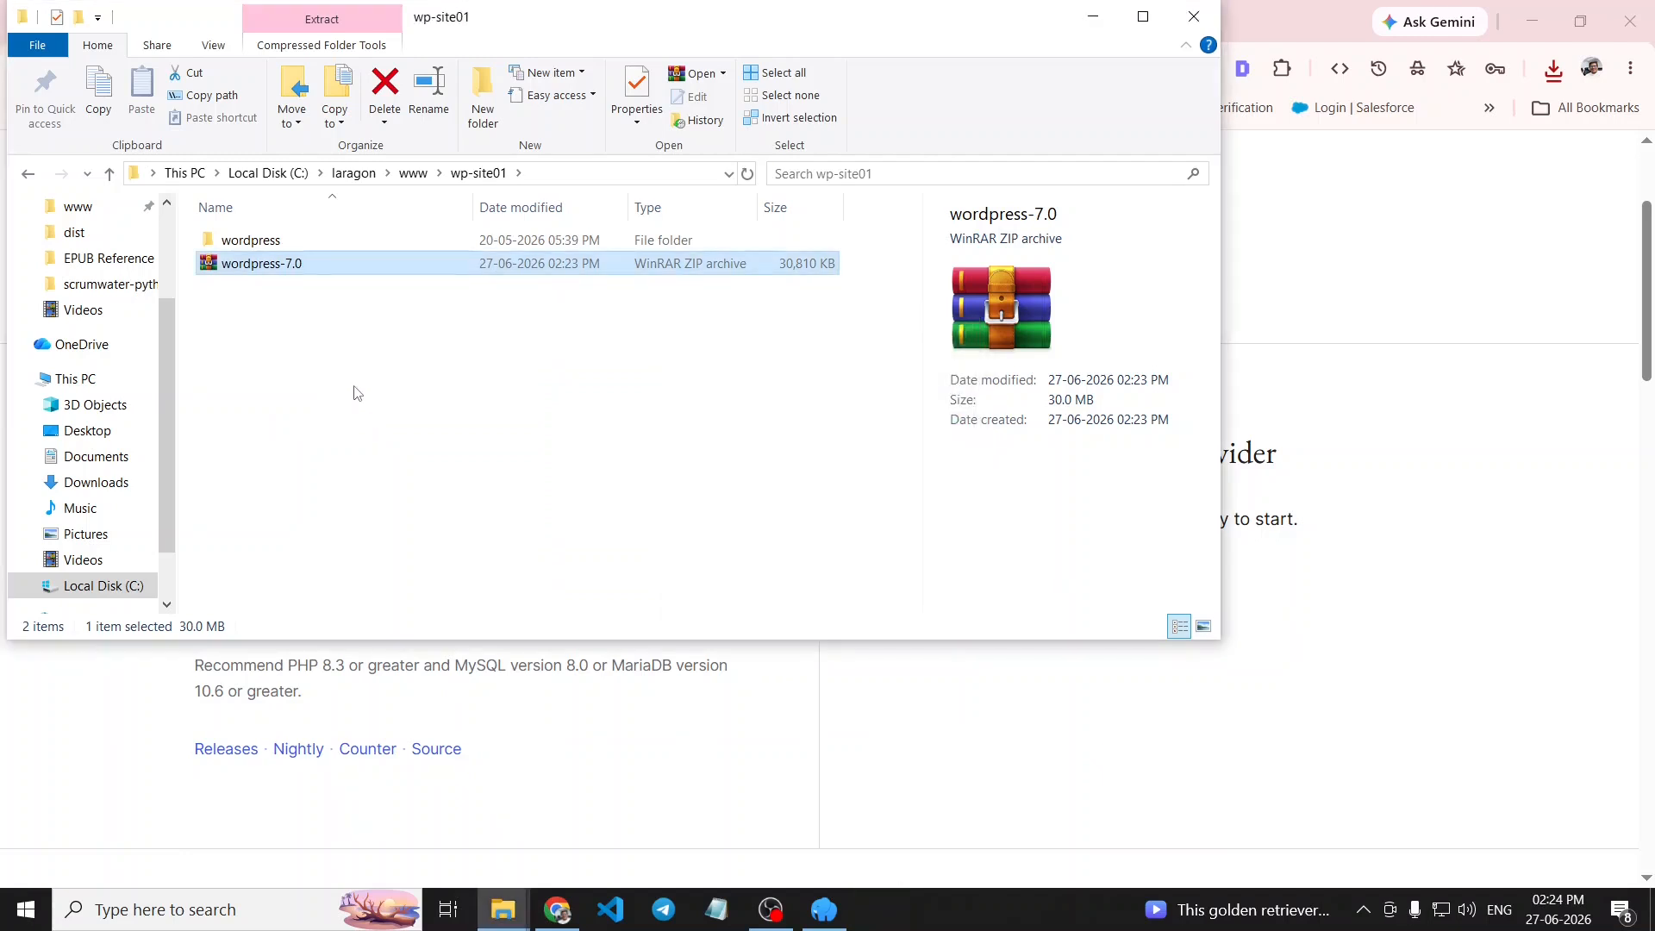
pyautogui.click(357, 393)
# - Copy all 19 WordPress files from the extracted wordpress folder directly into wp-site01
pyautogui.doubleClick(278, 244)
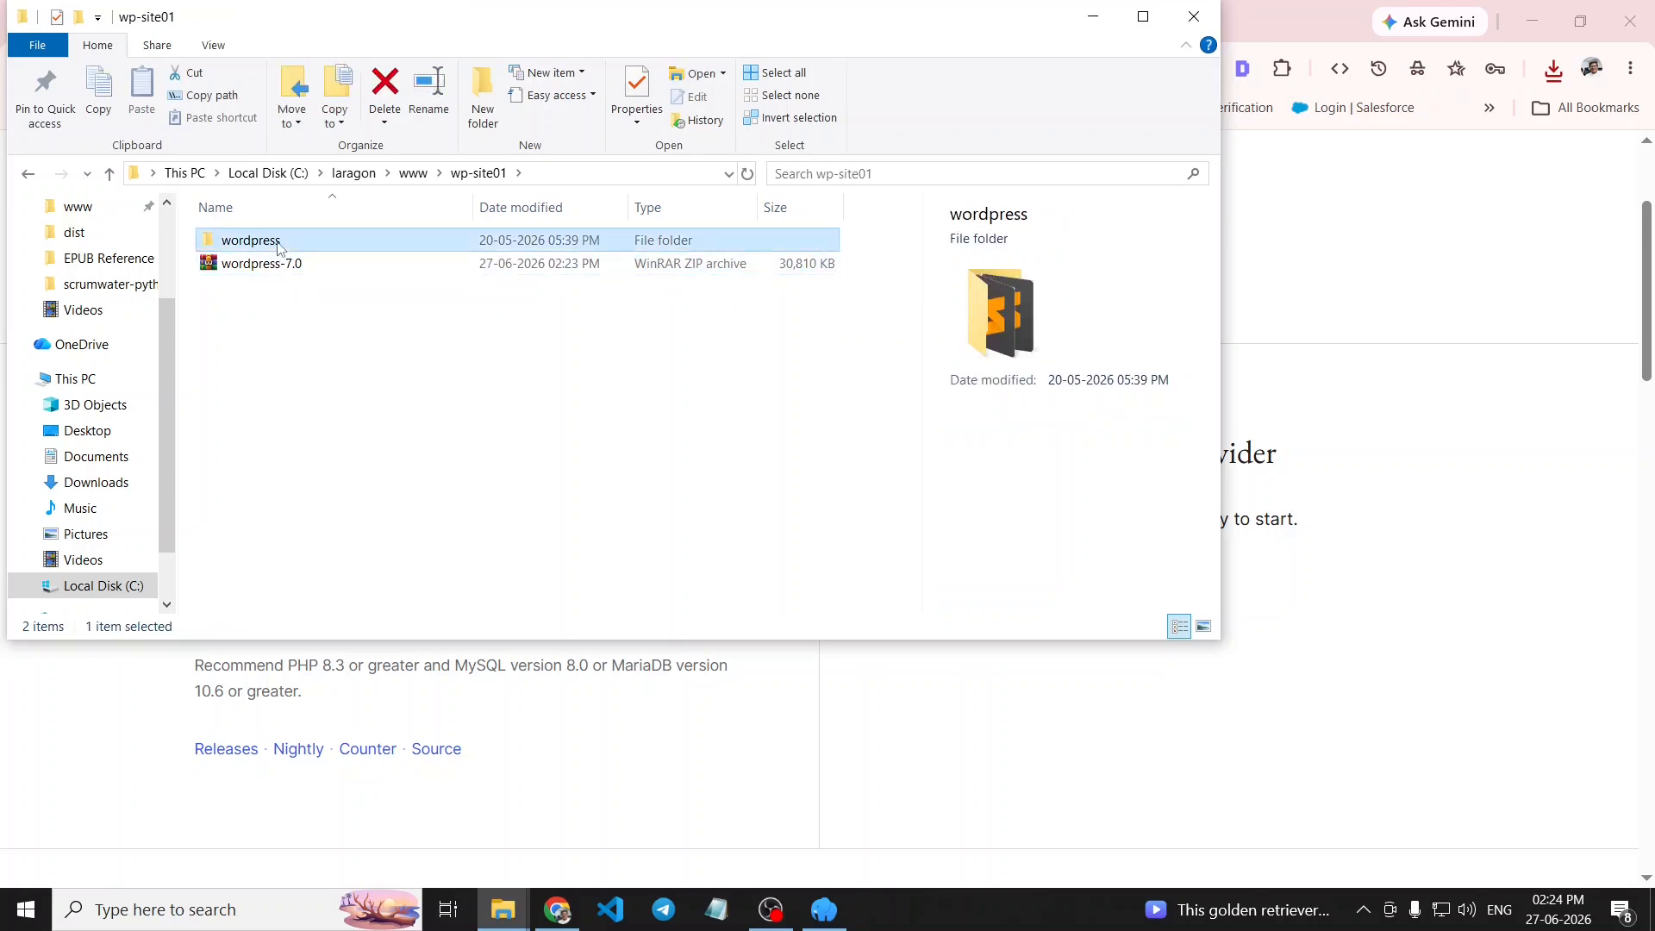
pyautogui.doubleClick(298, 354)
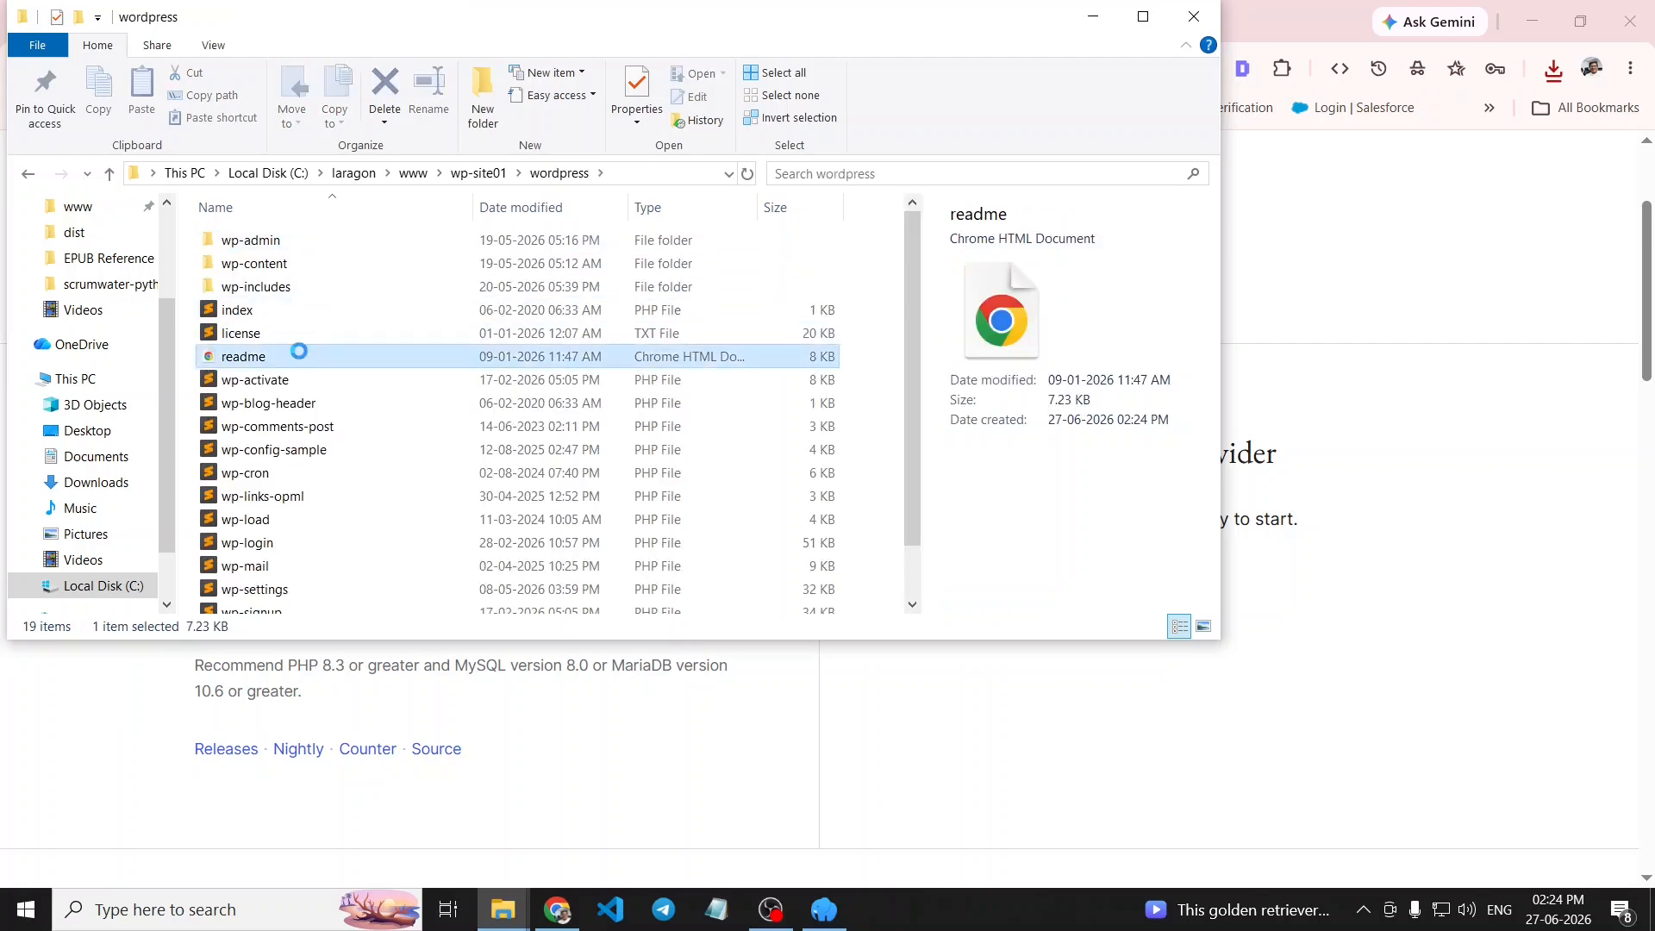
pyautogui.hotkey('ctrl', 'a')
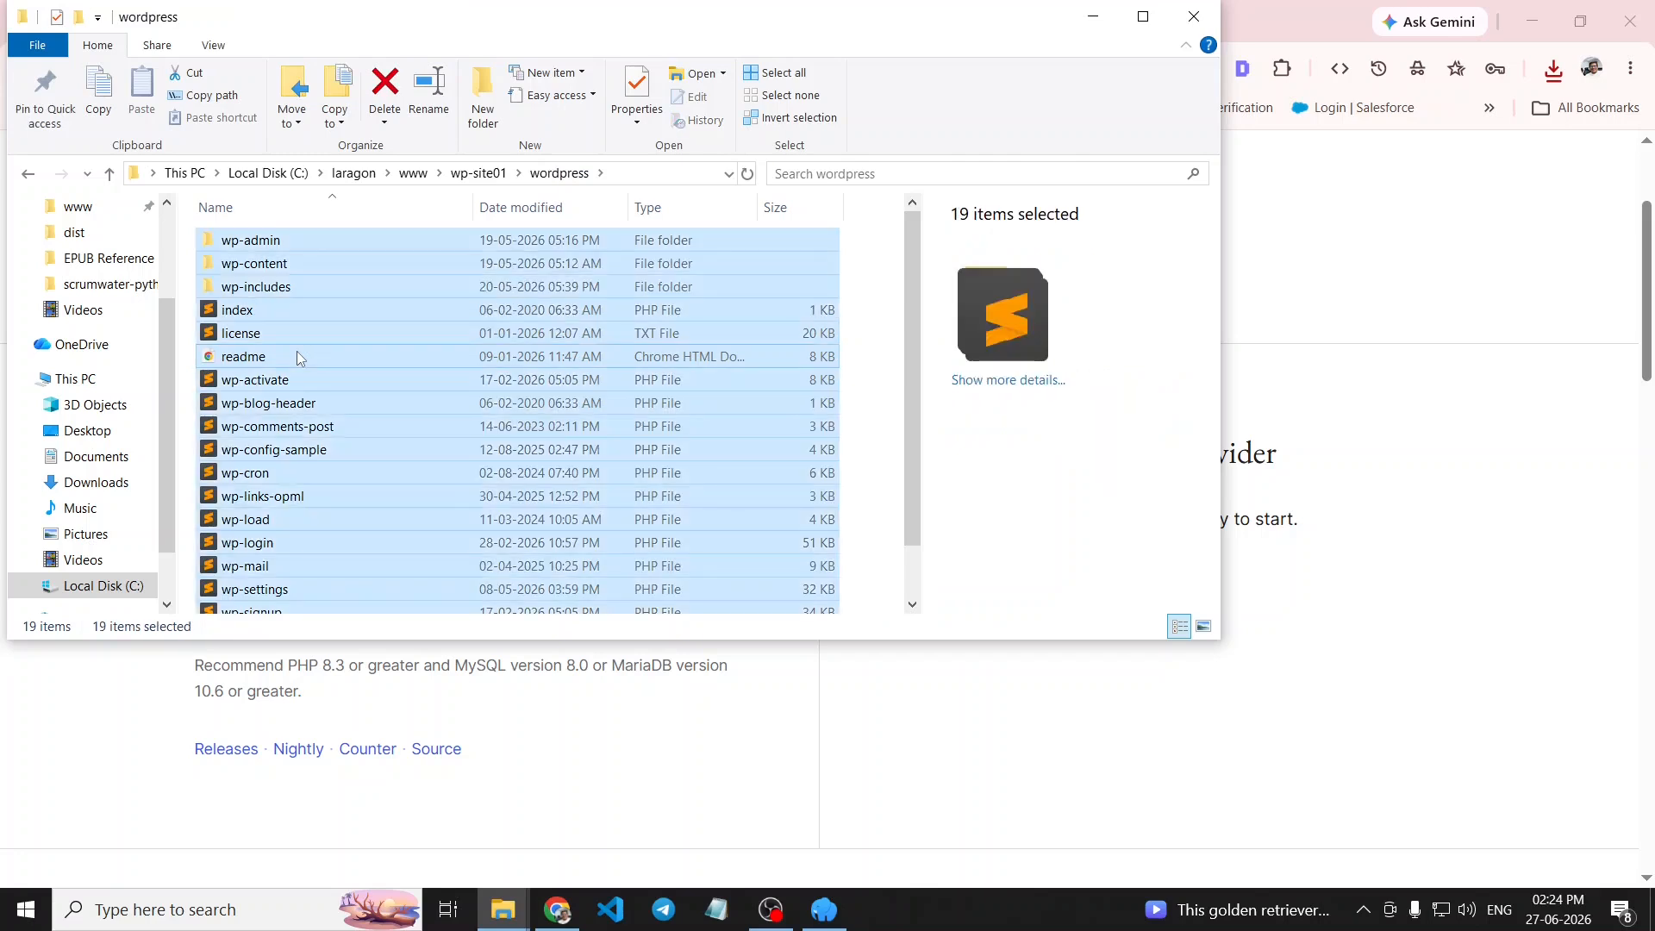
pyautogui.hotkey('ctrl', 'c')
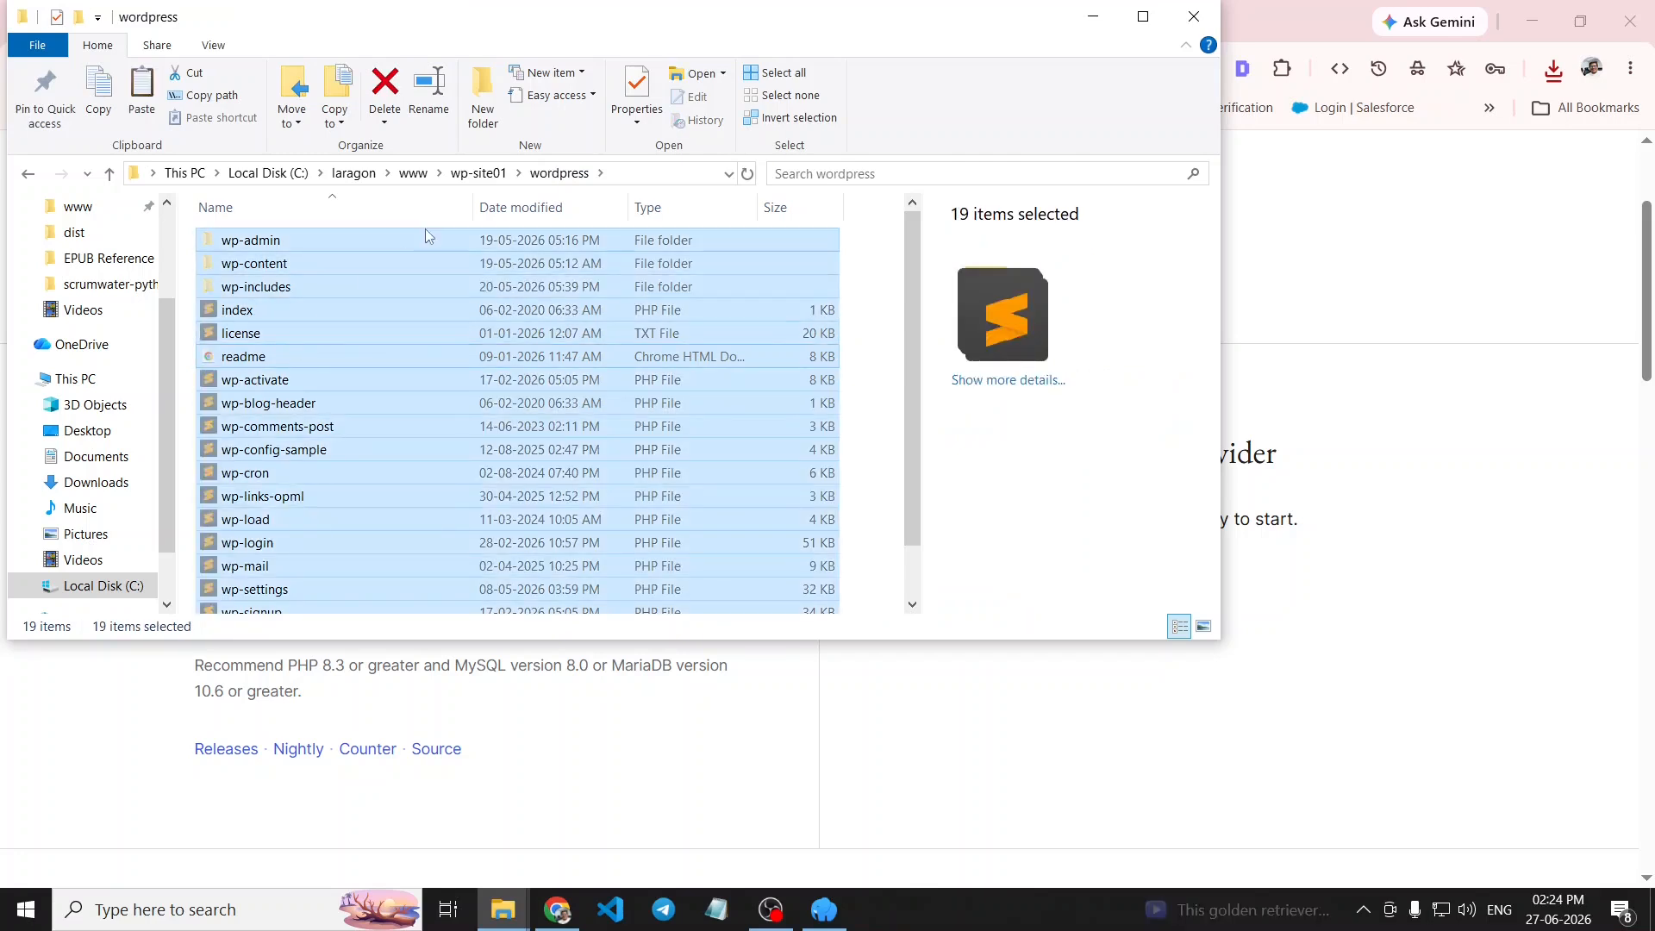
pyautogui.click(478, 173)
pyautogui.click(372, 370)
pyautogui.hotkey('ctrl', 'v')
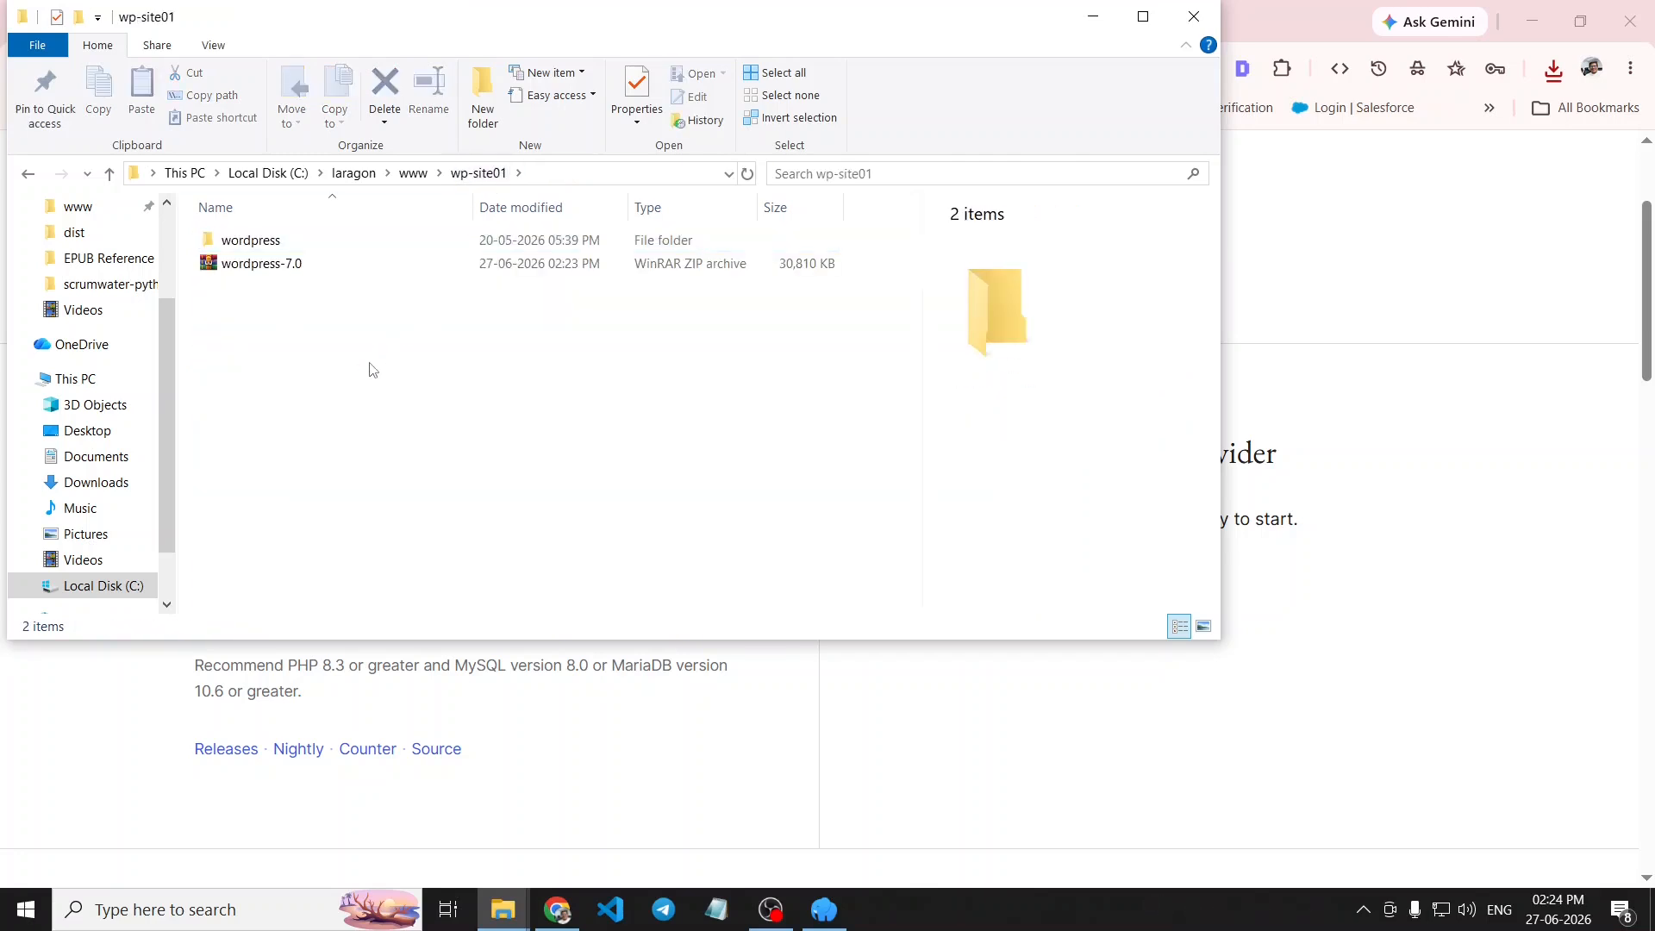
# - Permanently delete the leftover wordpress folder and zip, then open phpMyAdmin from Laragon
pyautogui.click(264, 247)
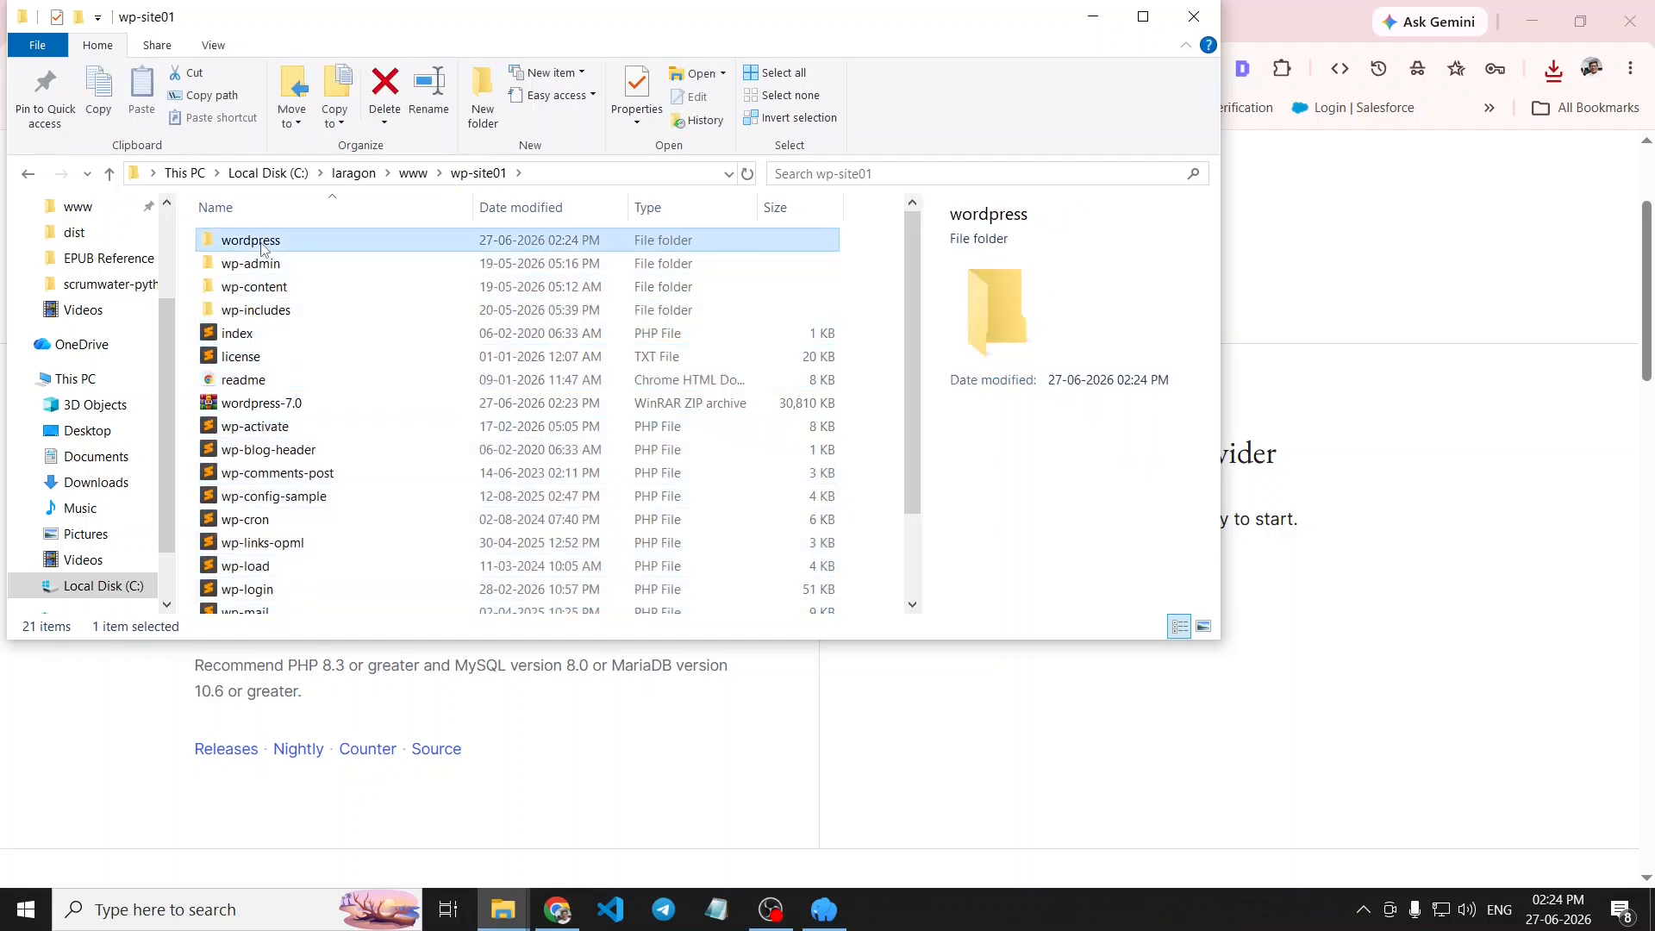
pyautogui.hotkey('shift', 'Delete')
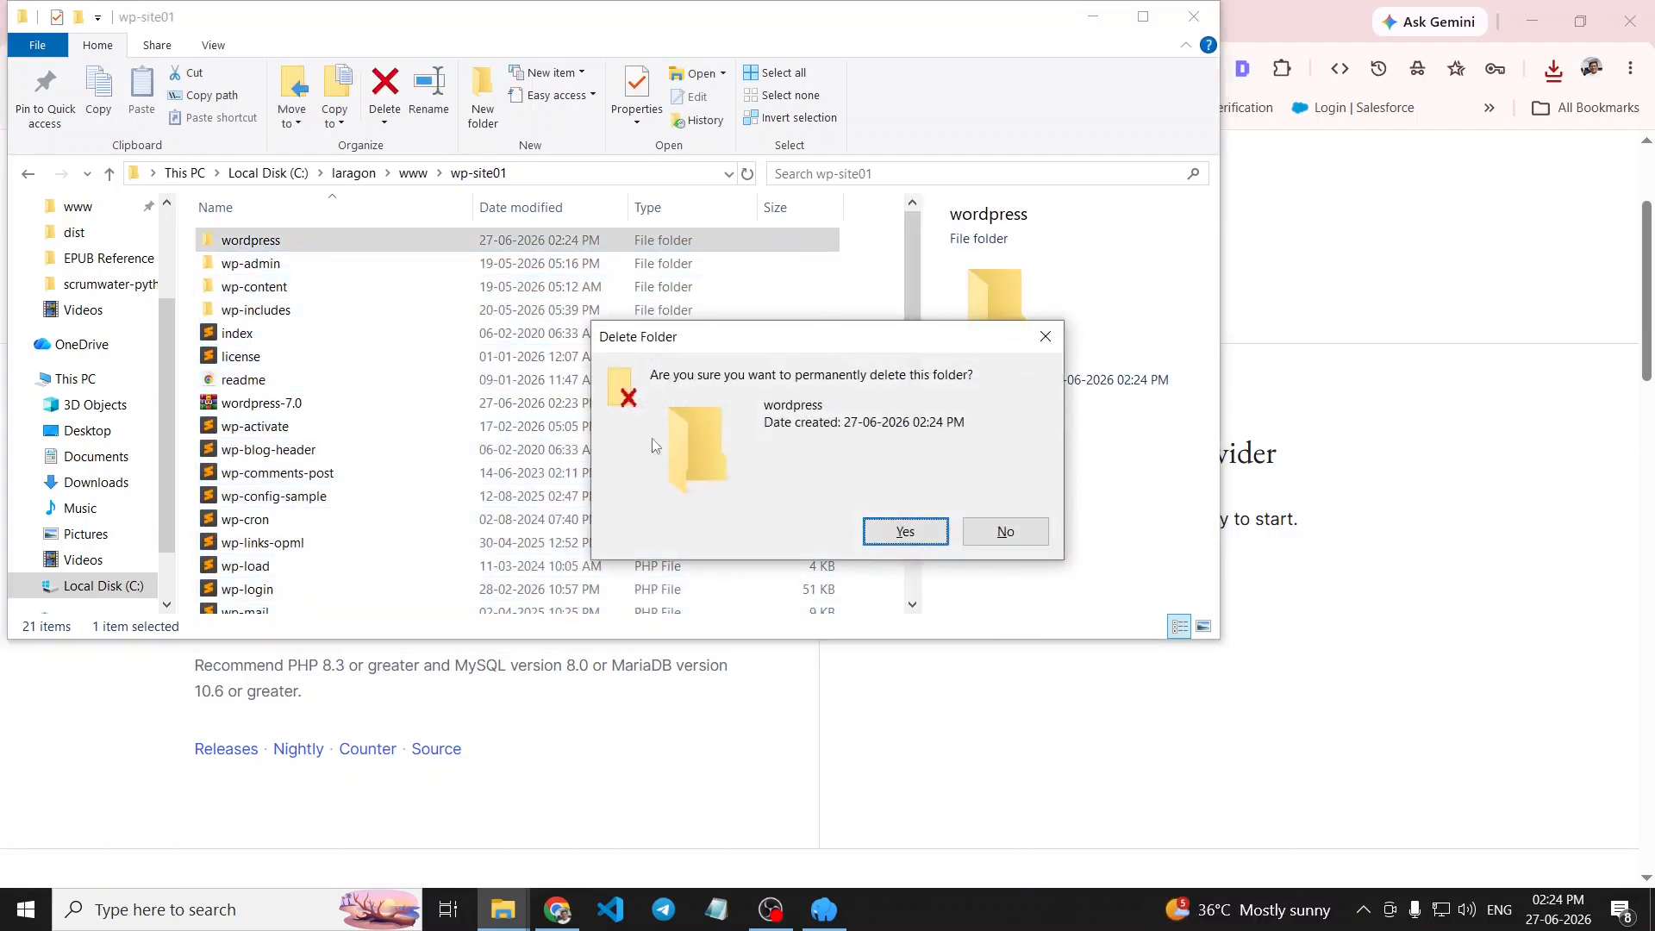
pyautogui.click(881, 538)
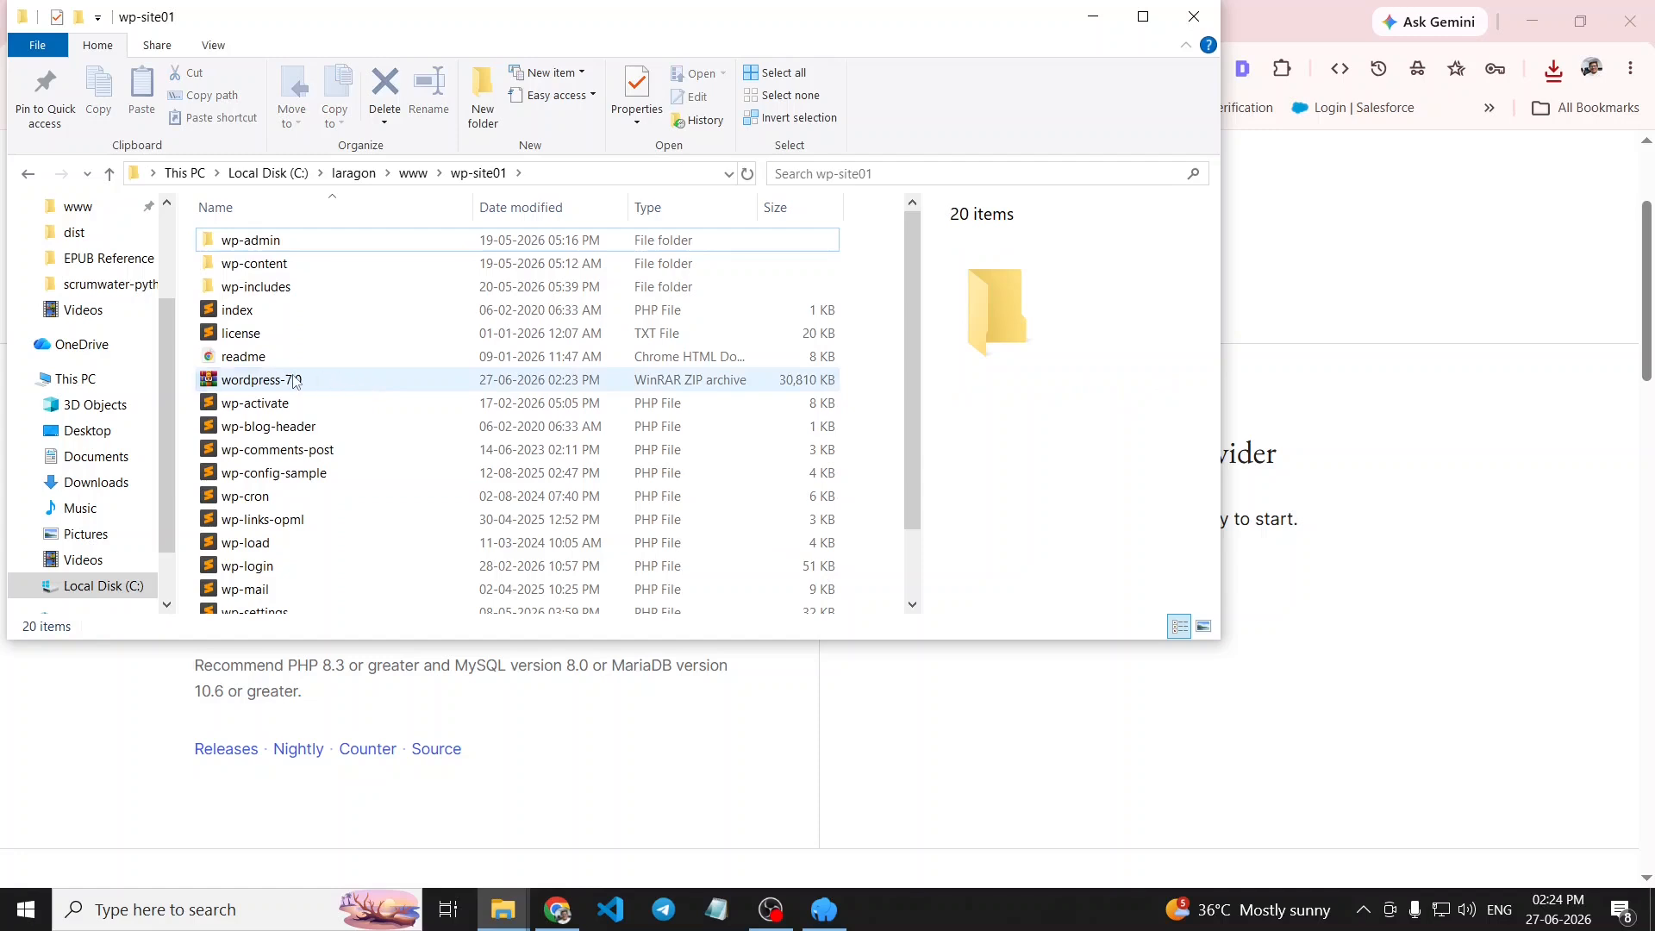
pyautogui.click(294, 381)
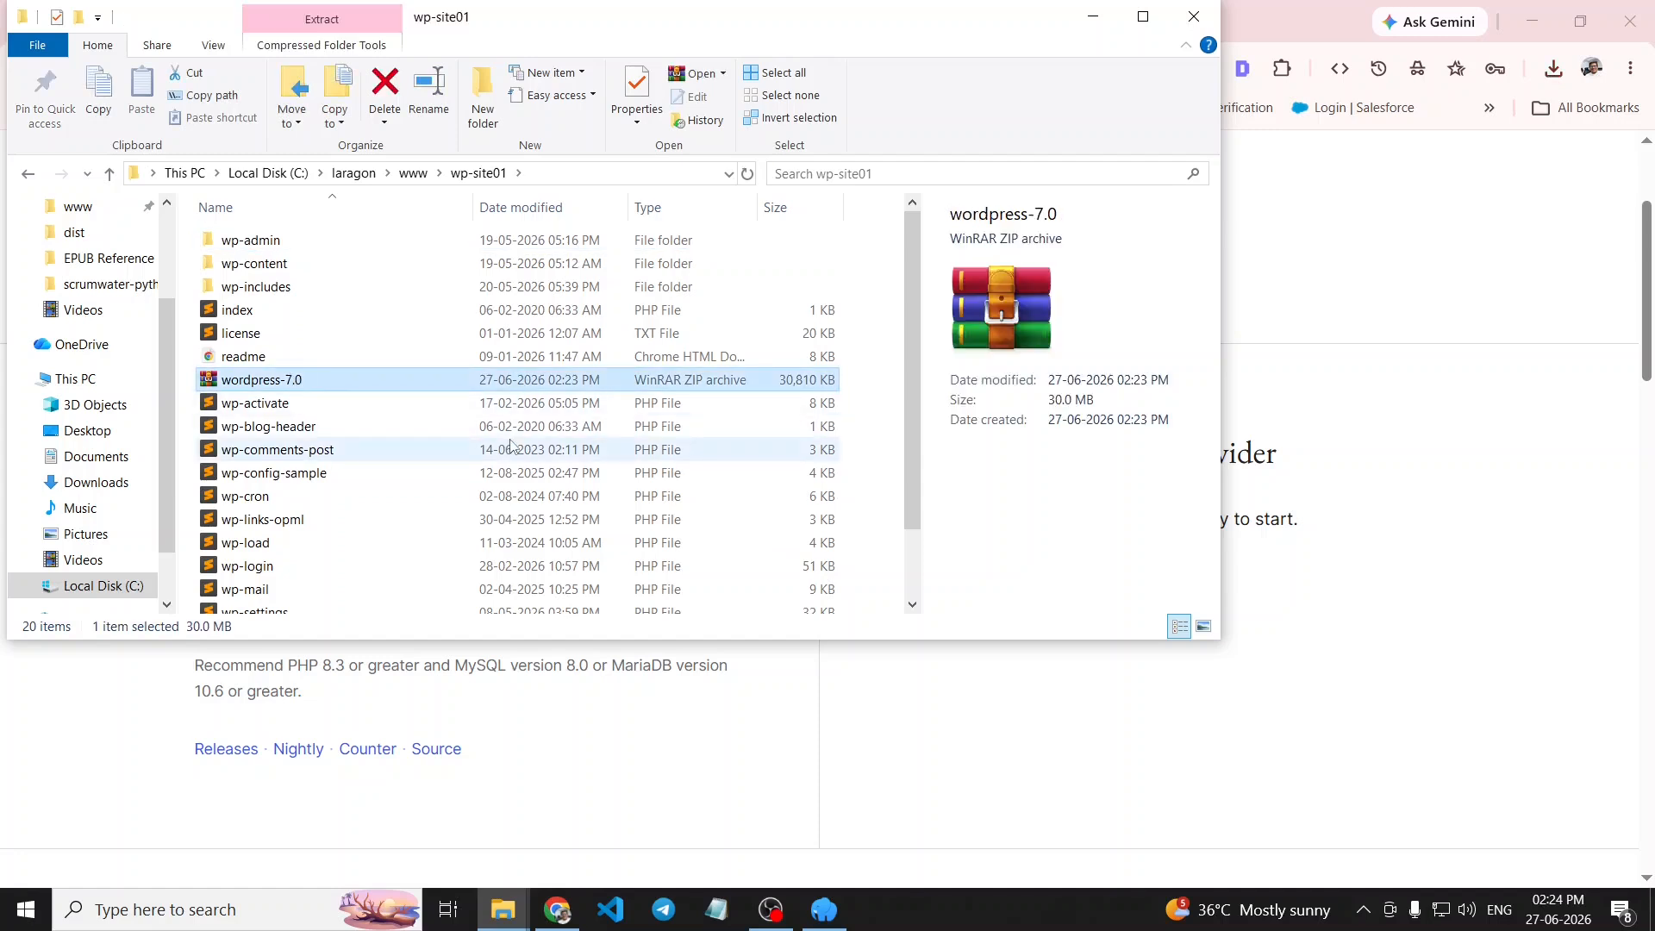
pyautogui.hotkey('shift', 'Delete')
pyautogui.click(891, 534)
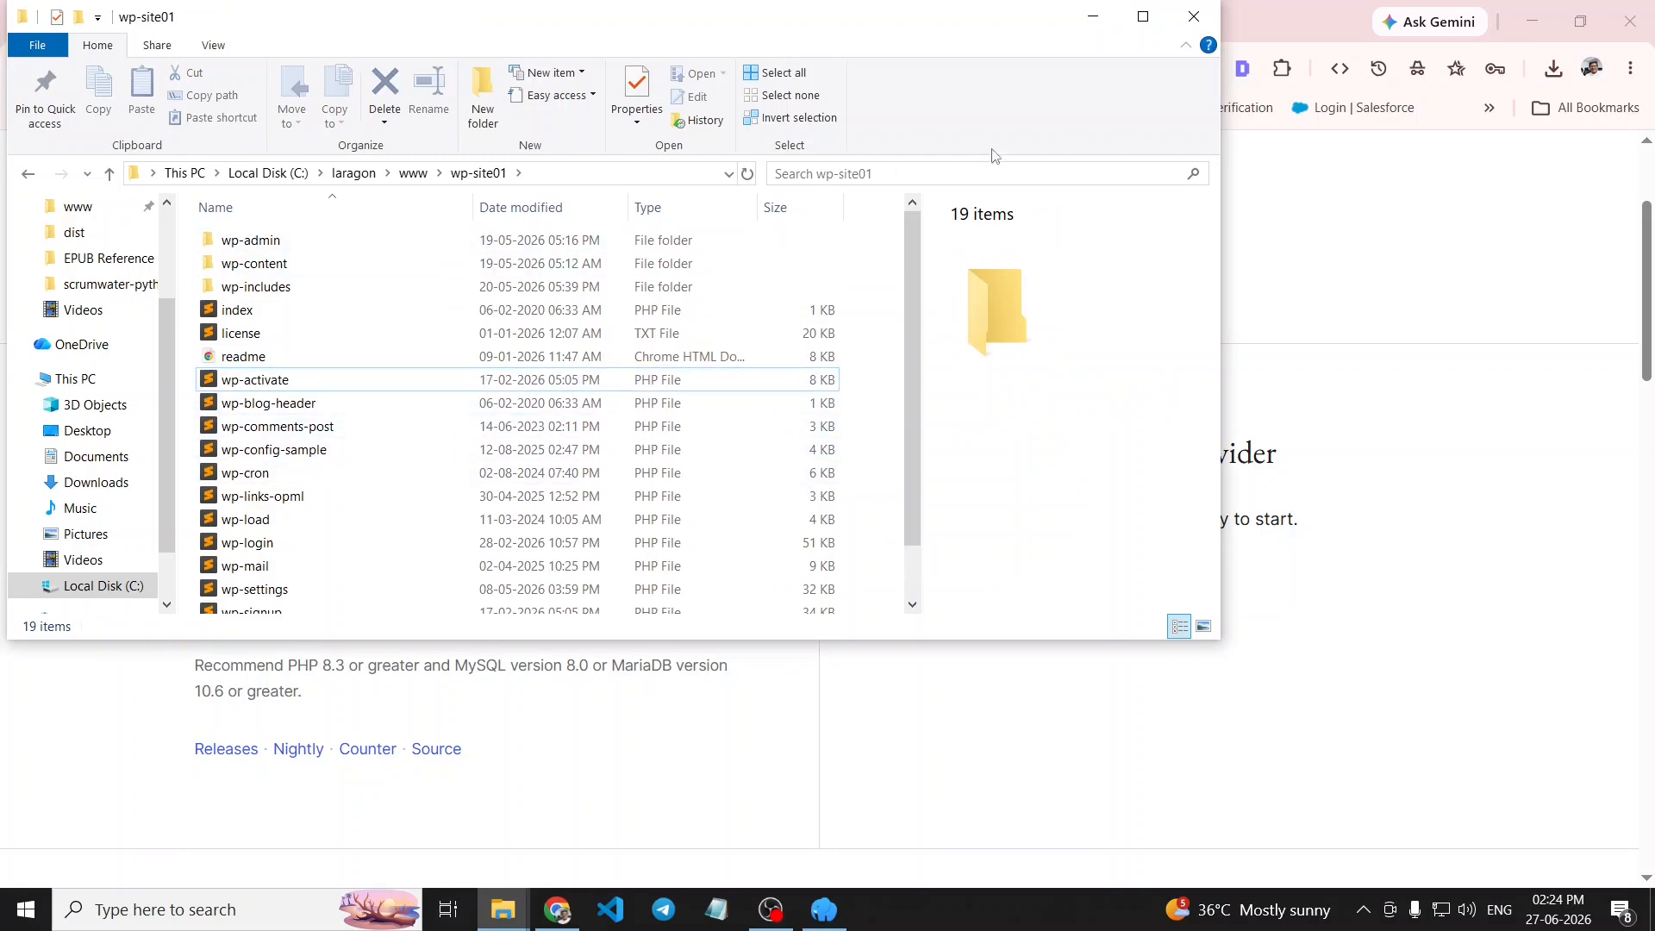
pyautogui.click(1095, 20)
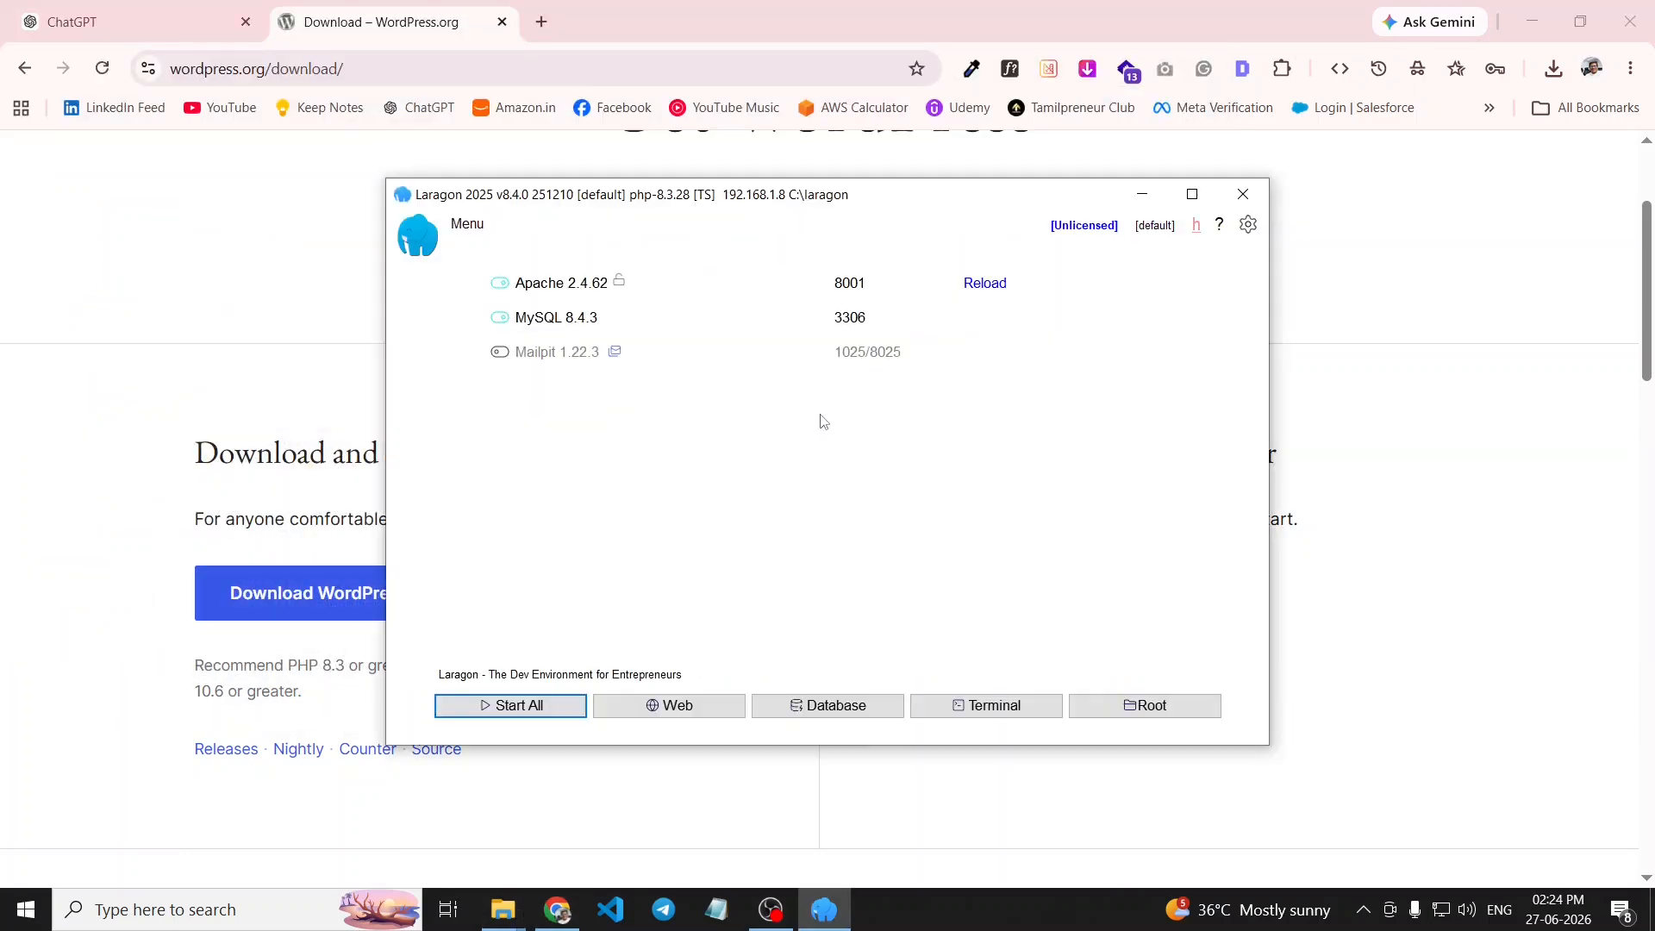
pyautogui.click(822, 707)
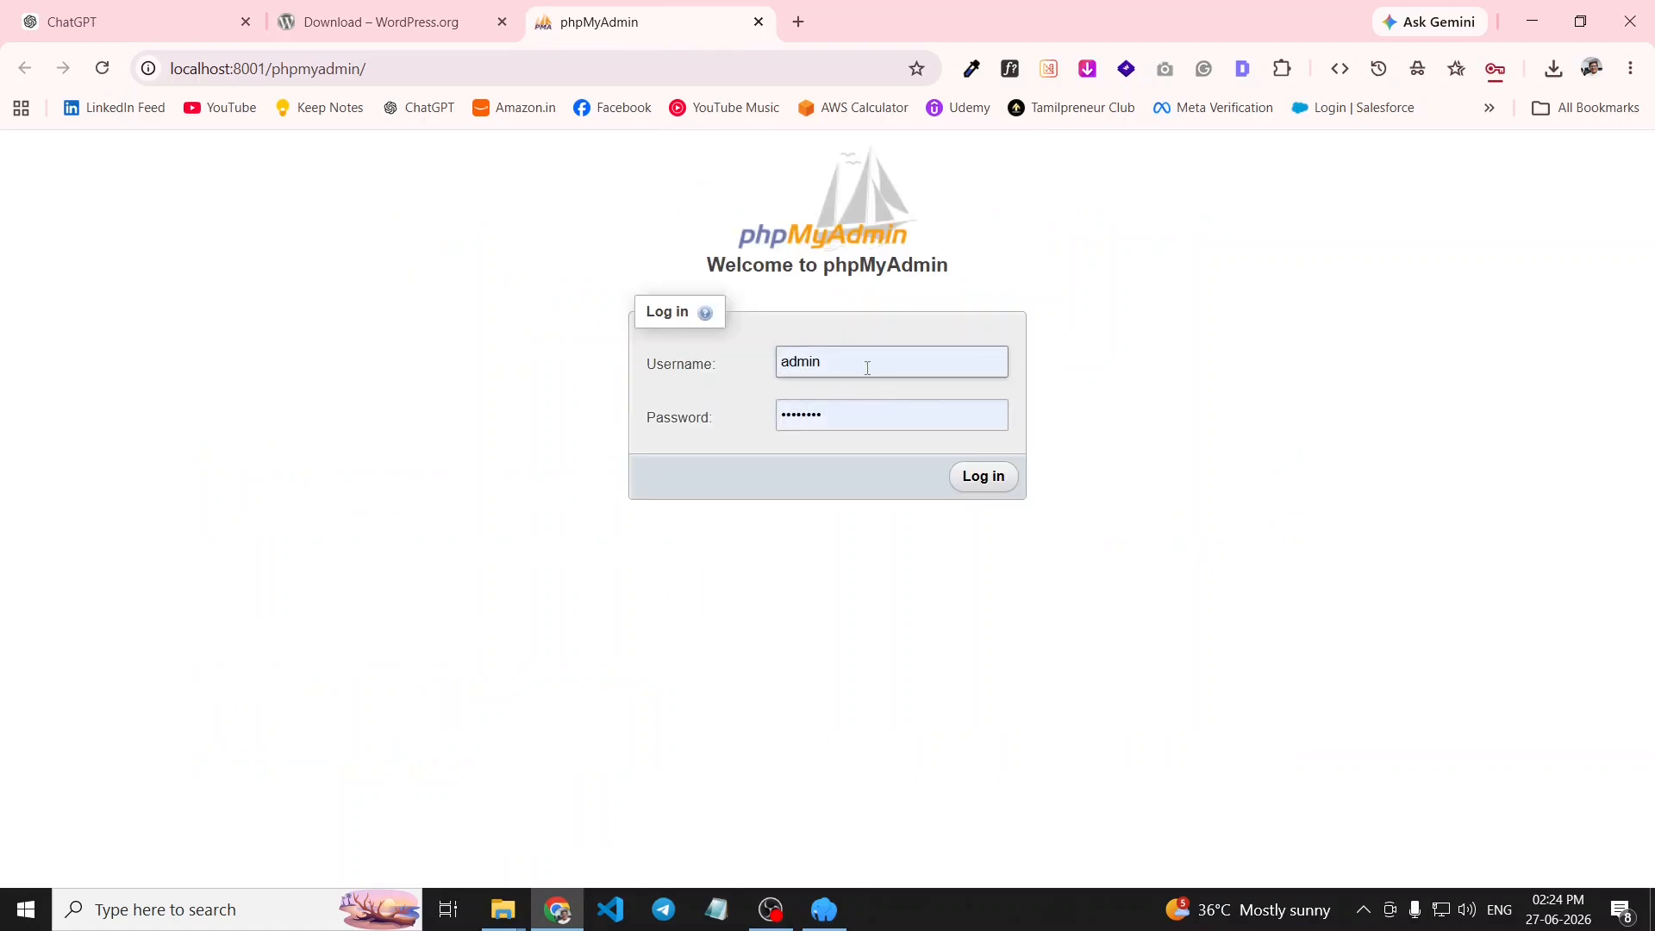
# - Log into phpMyAdmin as root with an empty password
pyautogui.moveTo(868, 367); pyautogui.dragTo(645, 362)
pyautogui.write('root')
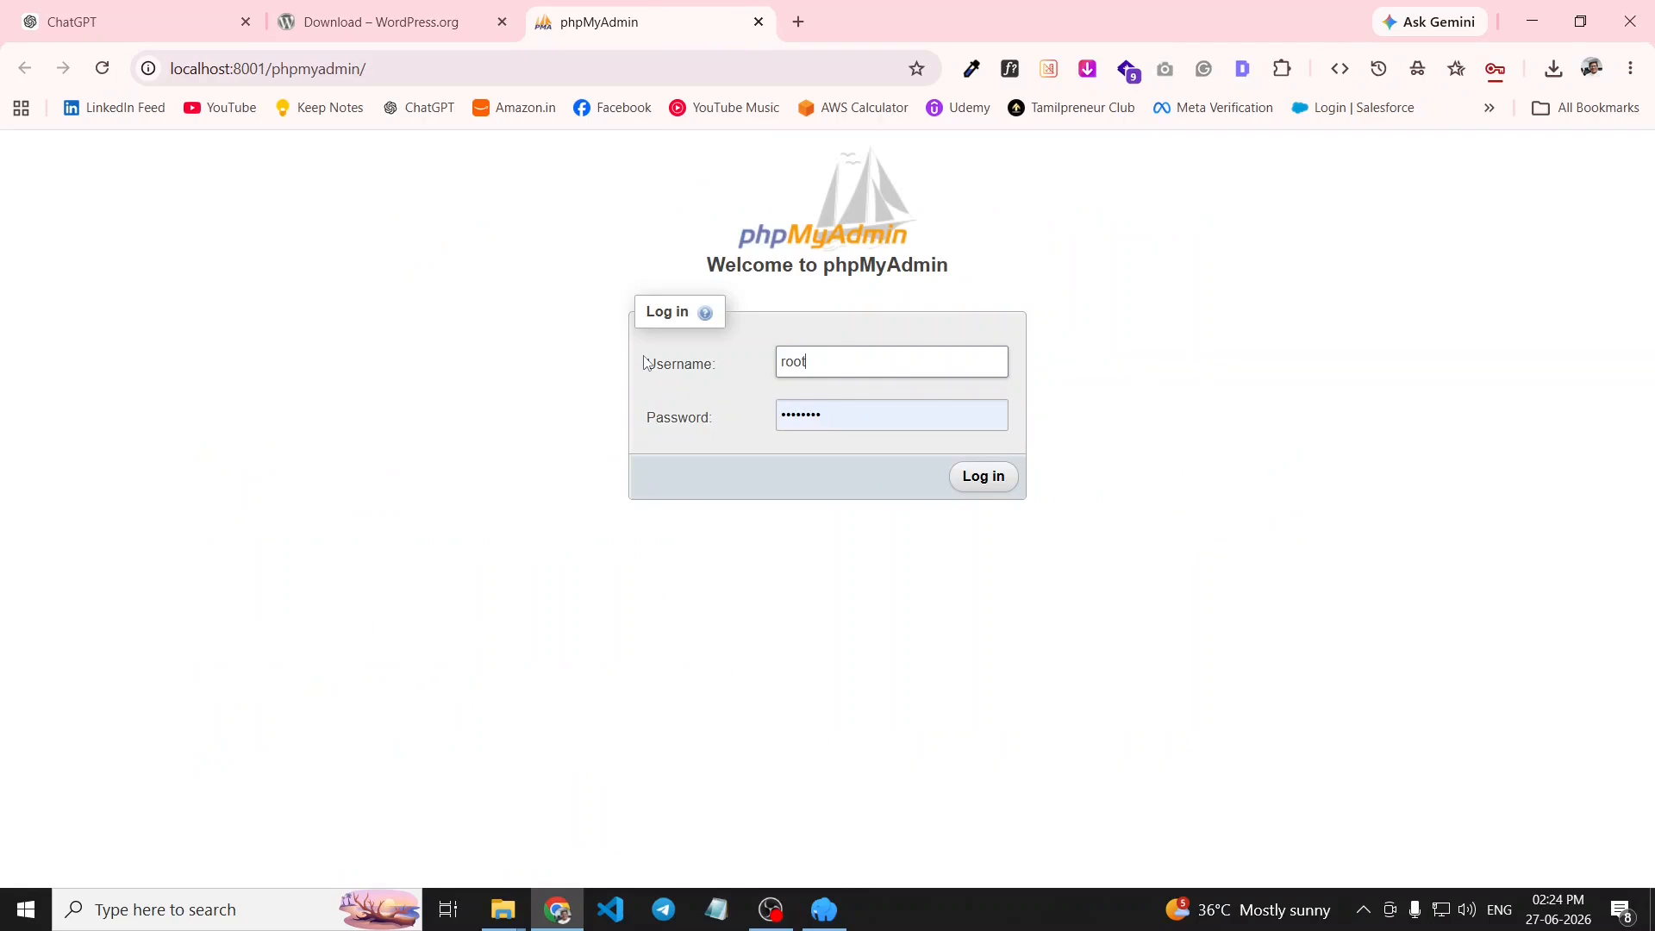
pyautogui.press('Tab')
pyautogui.press('BackSpace')
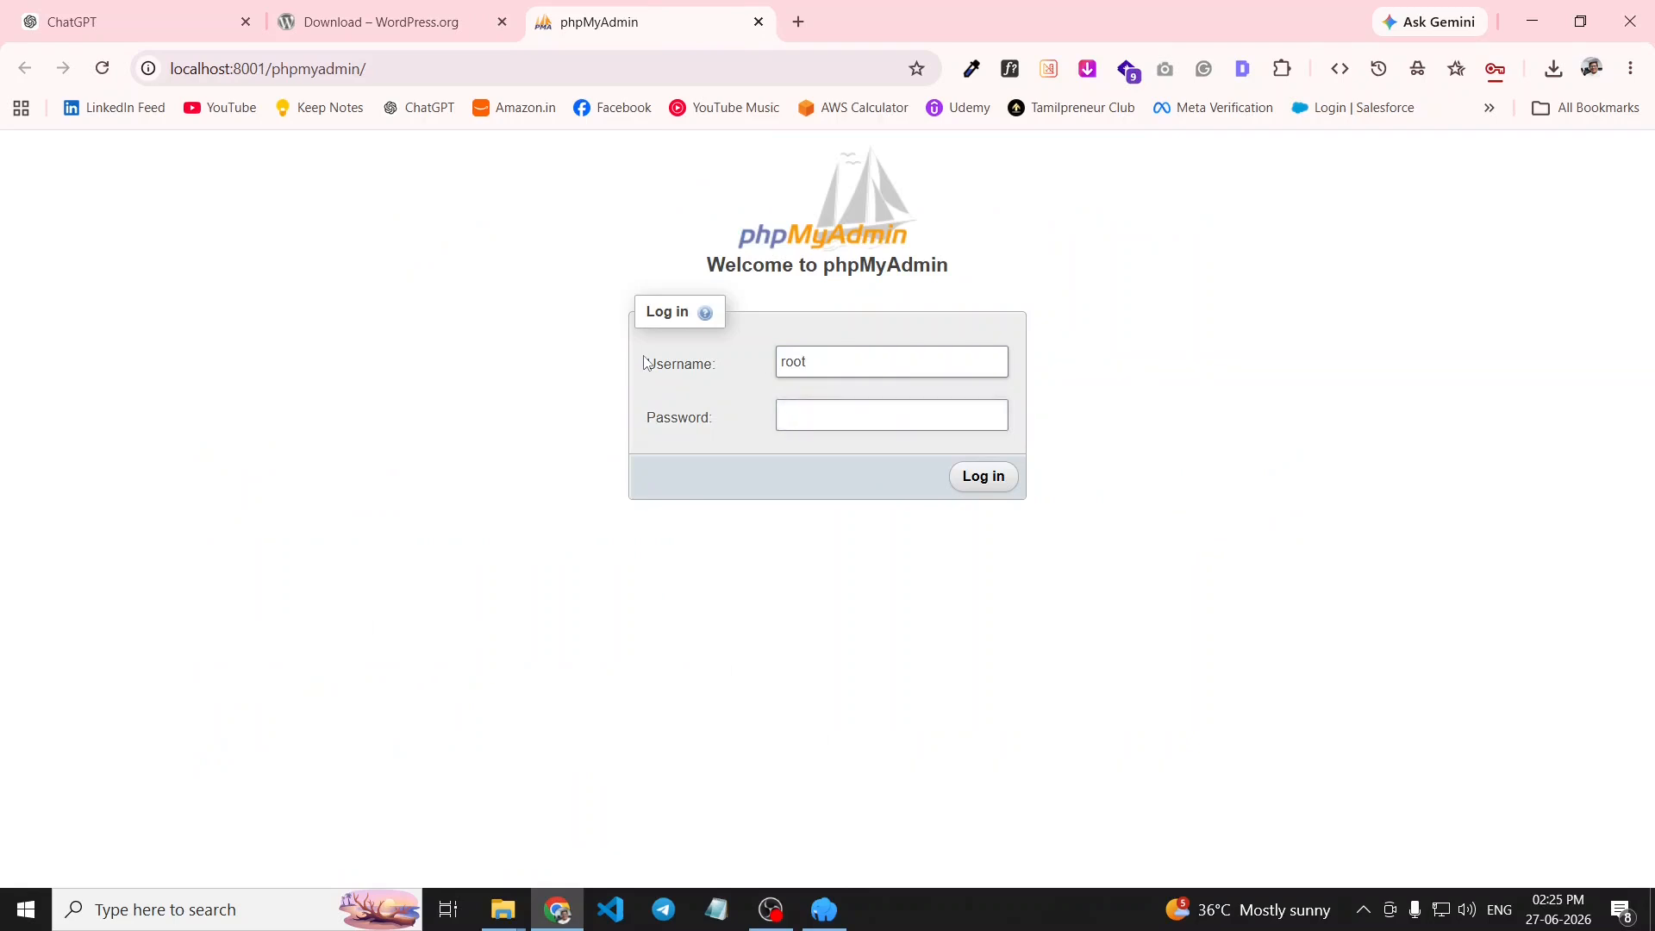
pyautogui.click(999, 479)
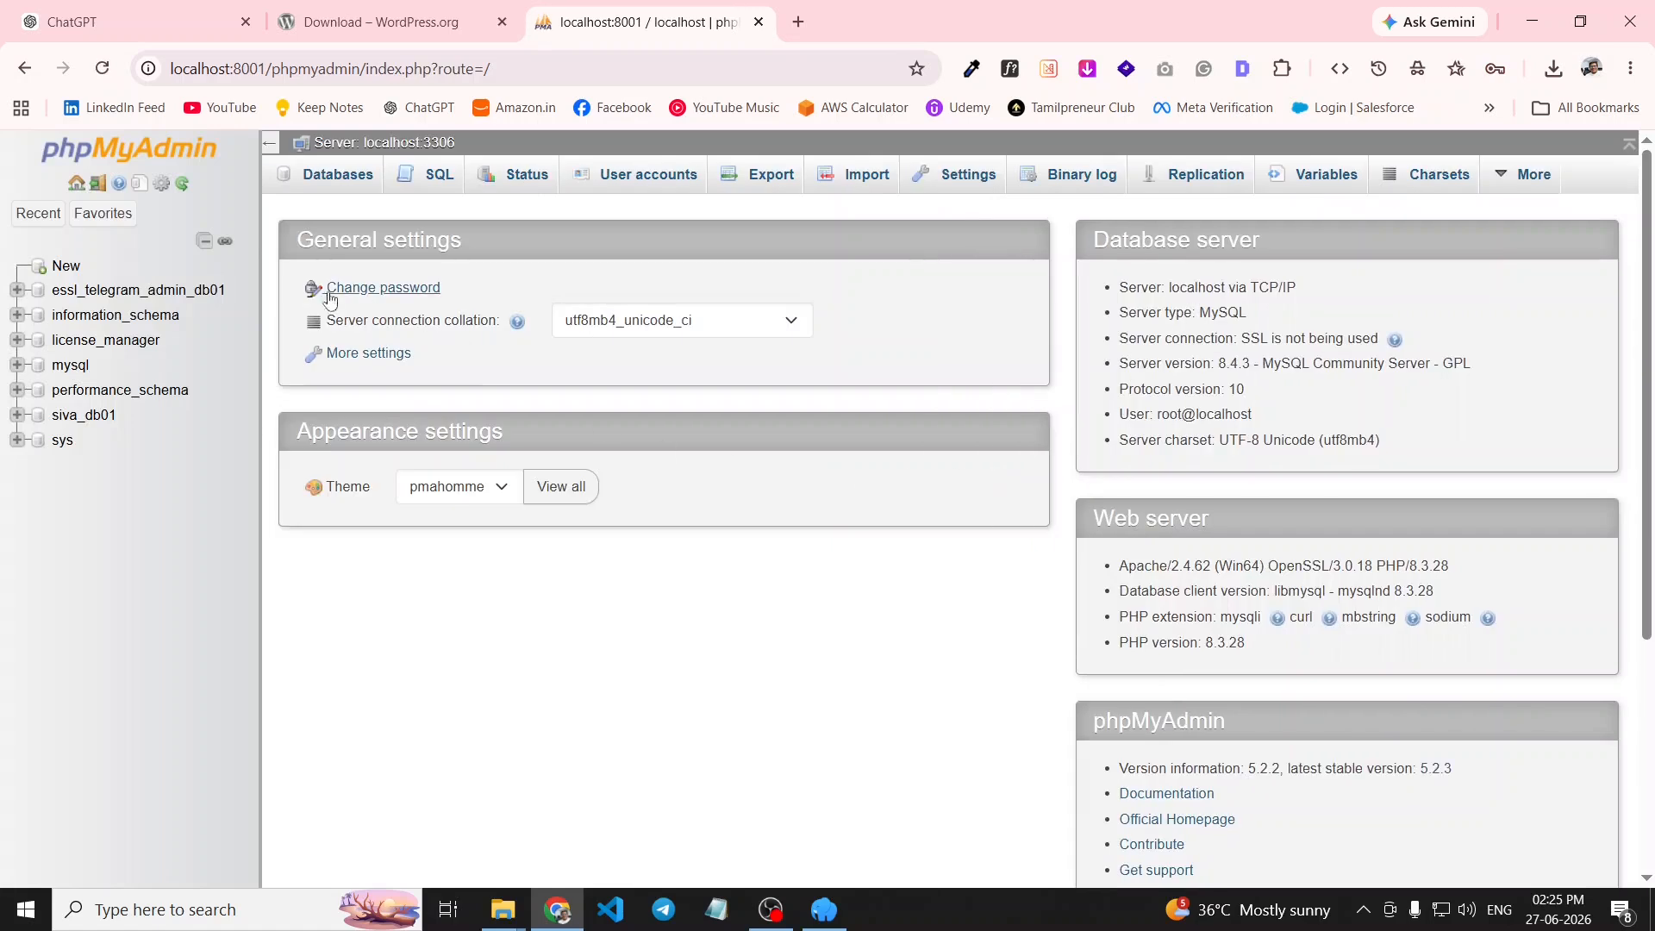
# - Create a new empty database named wp_site01_db01
pyautogui.click(75, 272)
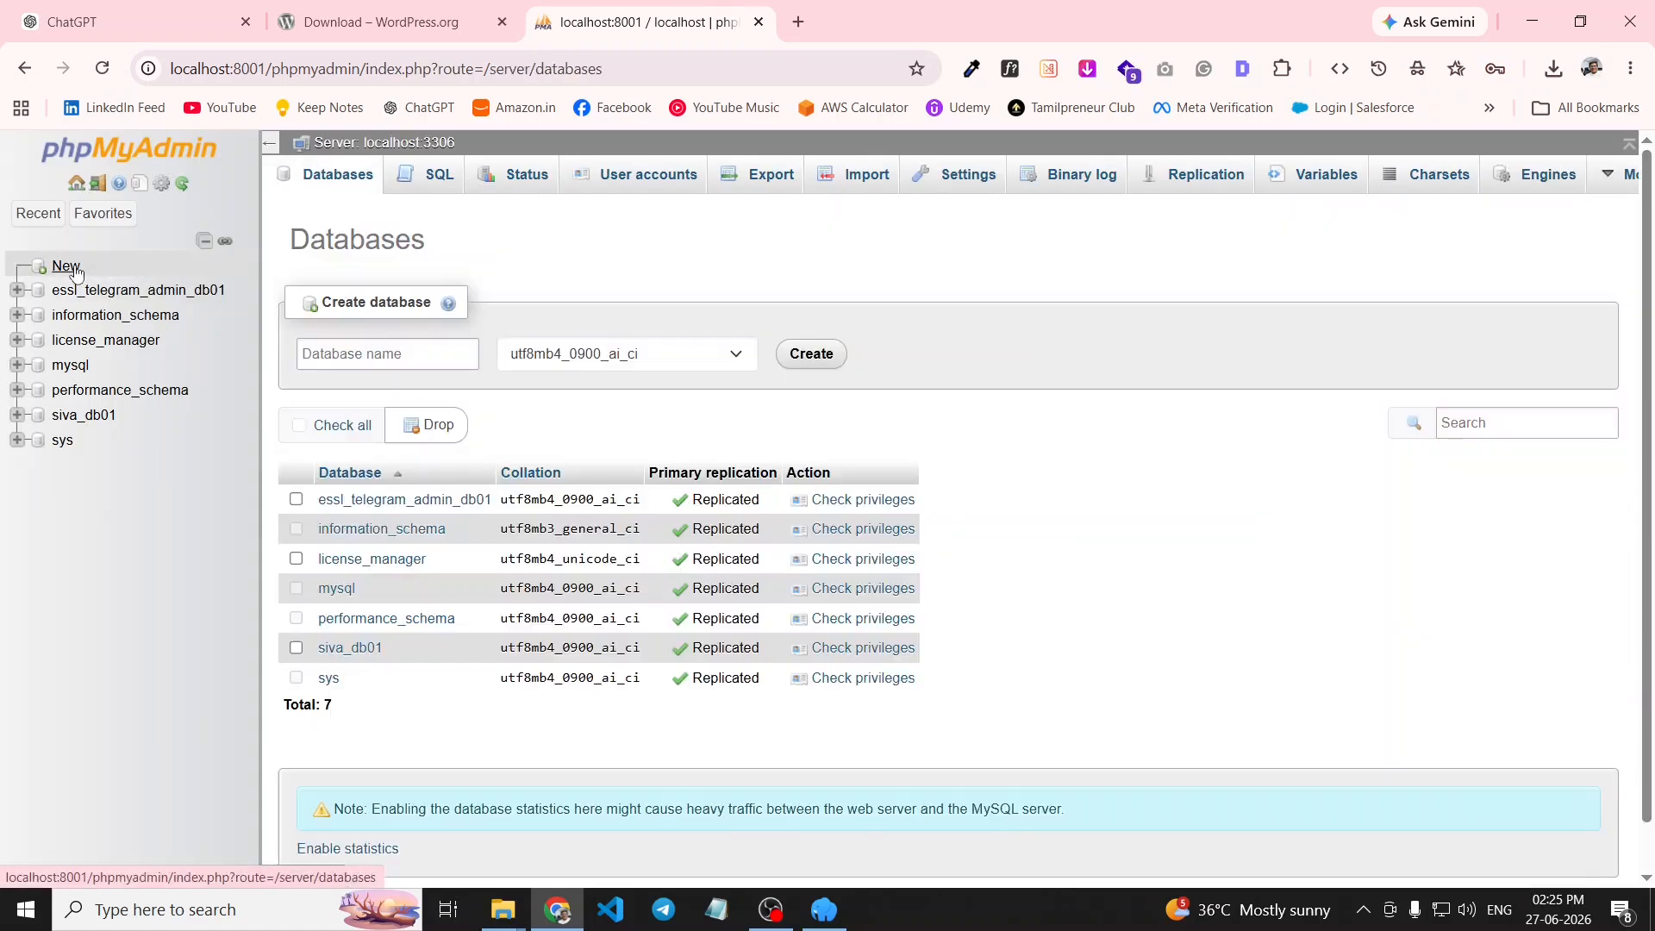
pyautogui.click(419, 352)
pyautogui.write('wp_site01_db01')
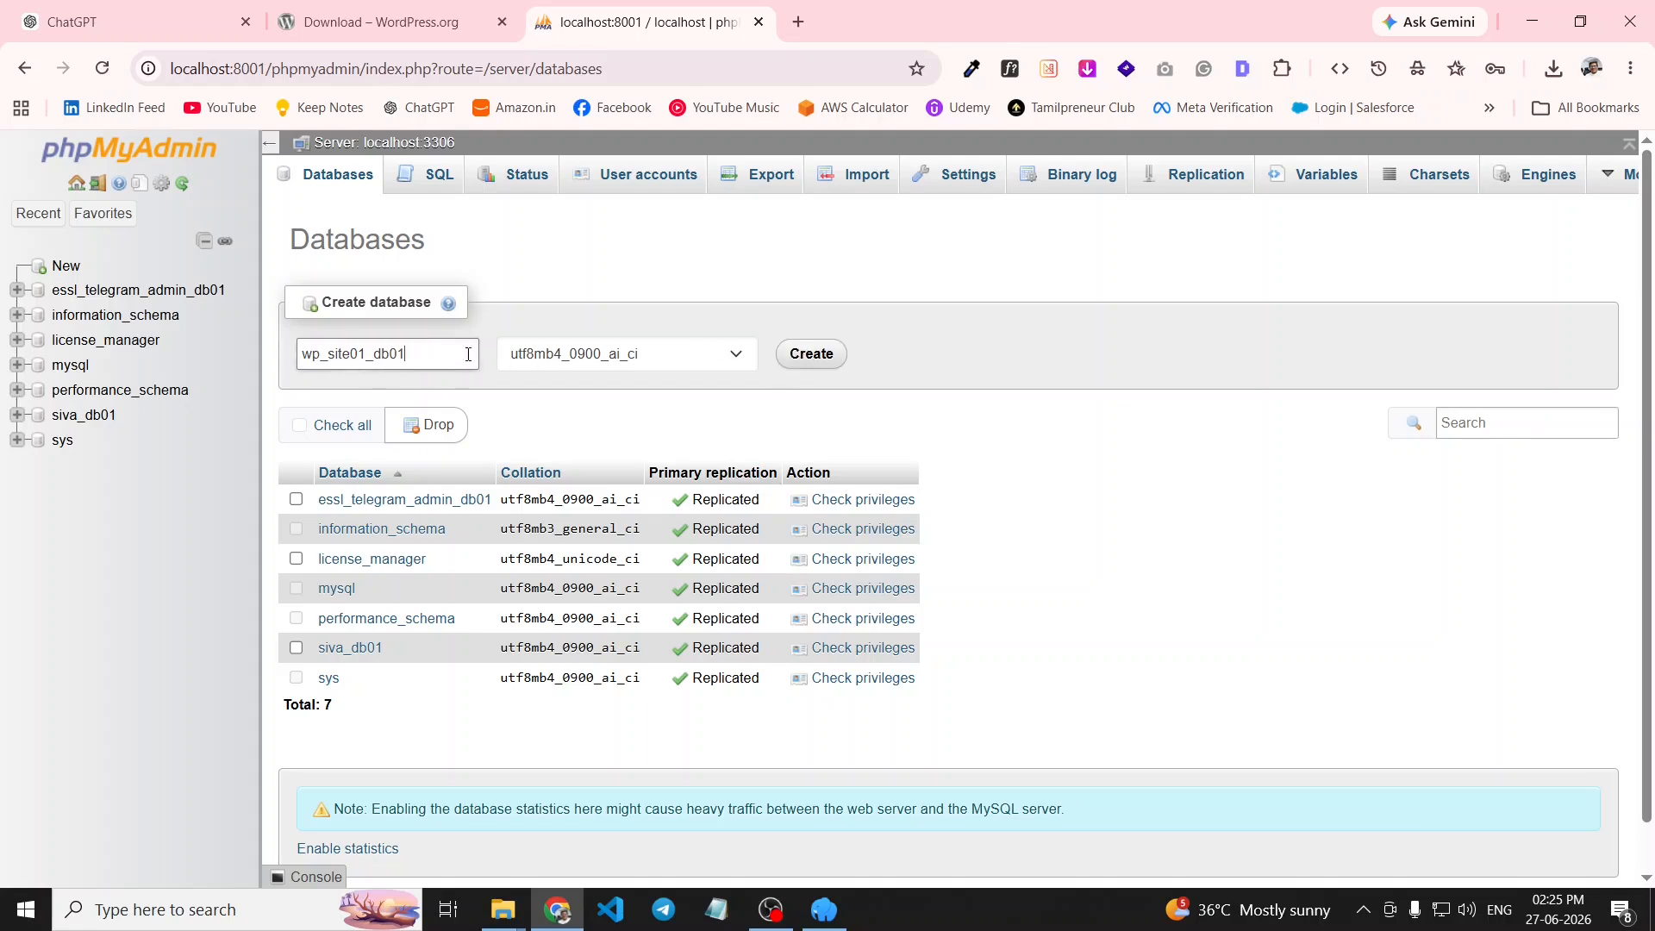
pyautogui.moveTo(470, 355); pyautogui.dragTo(281, 362)
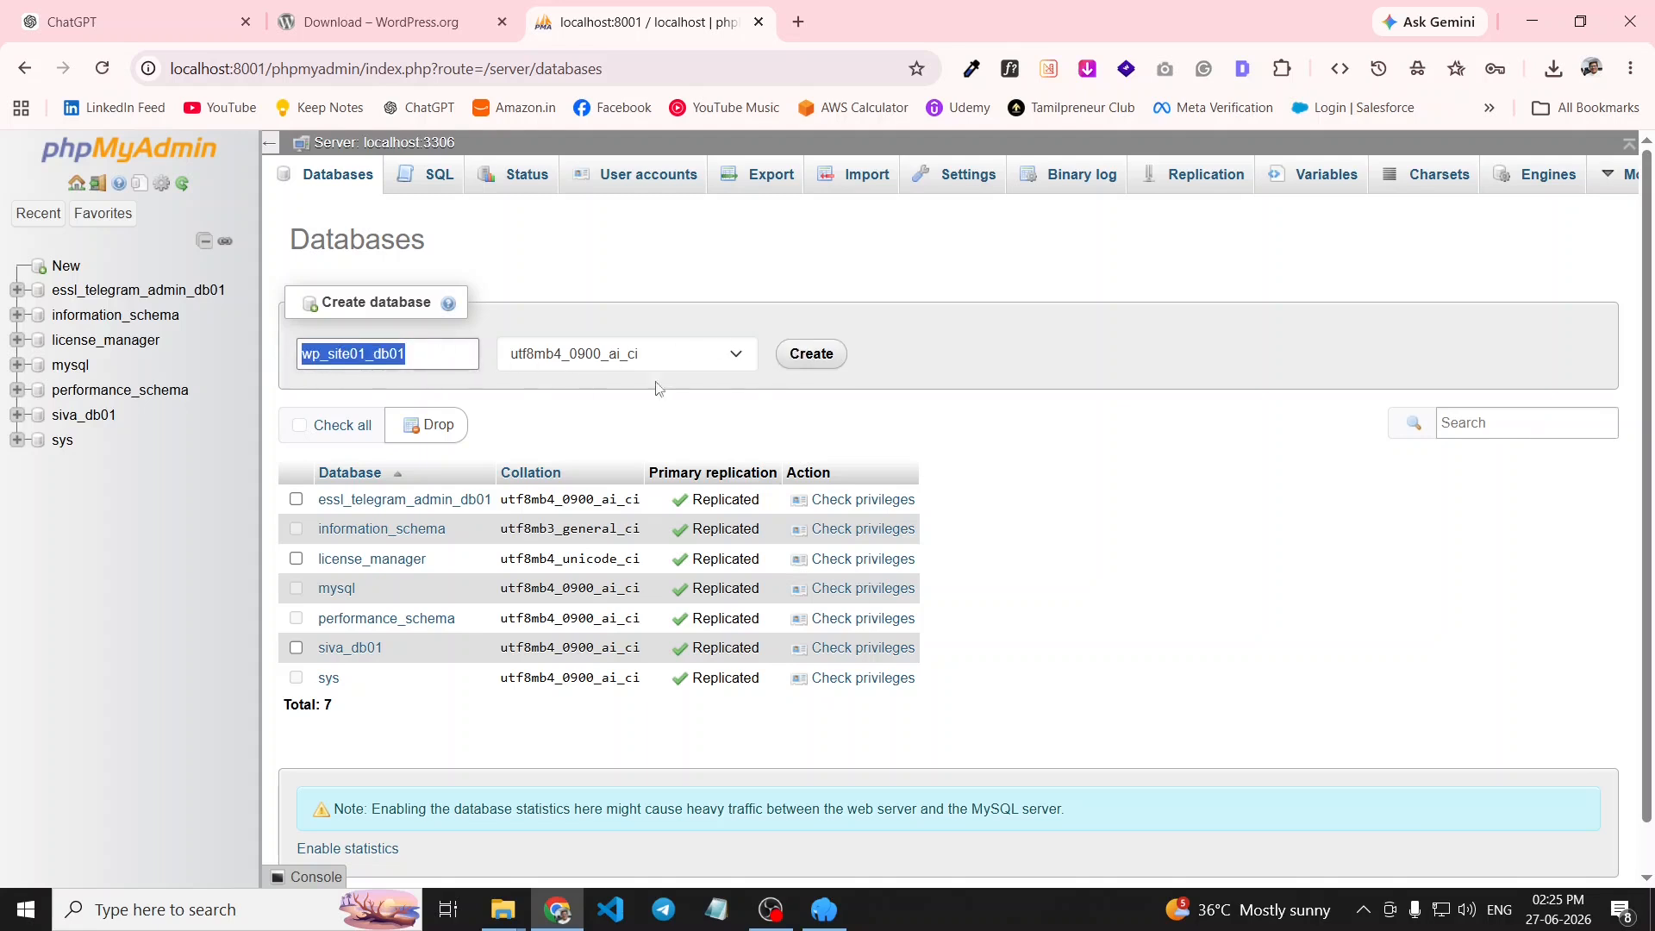
pyautogui.click(808, 355)
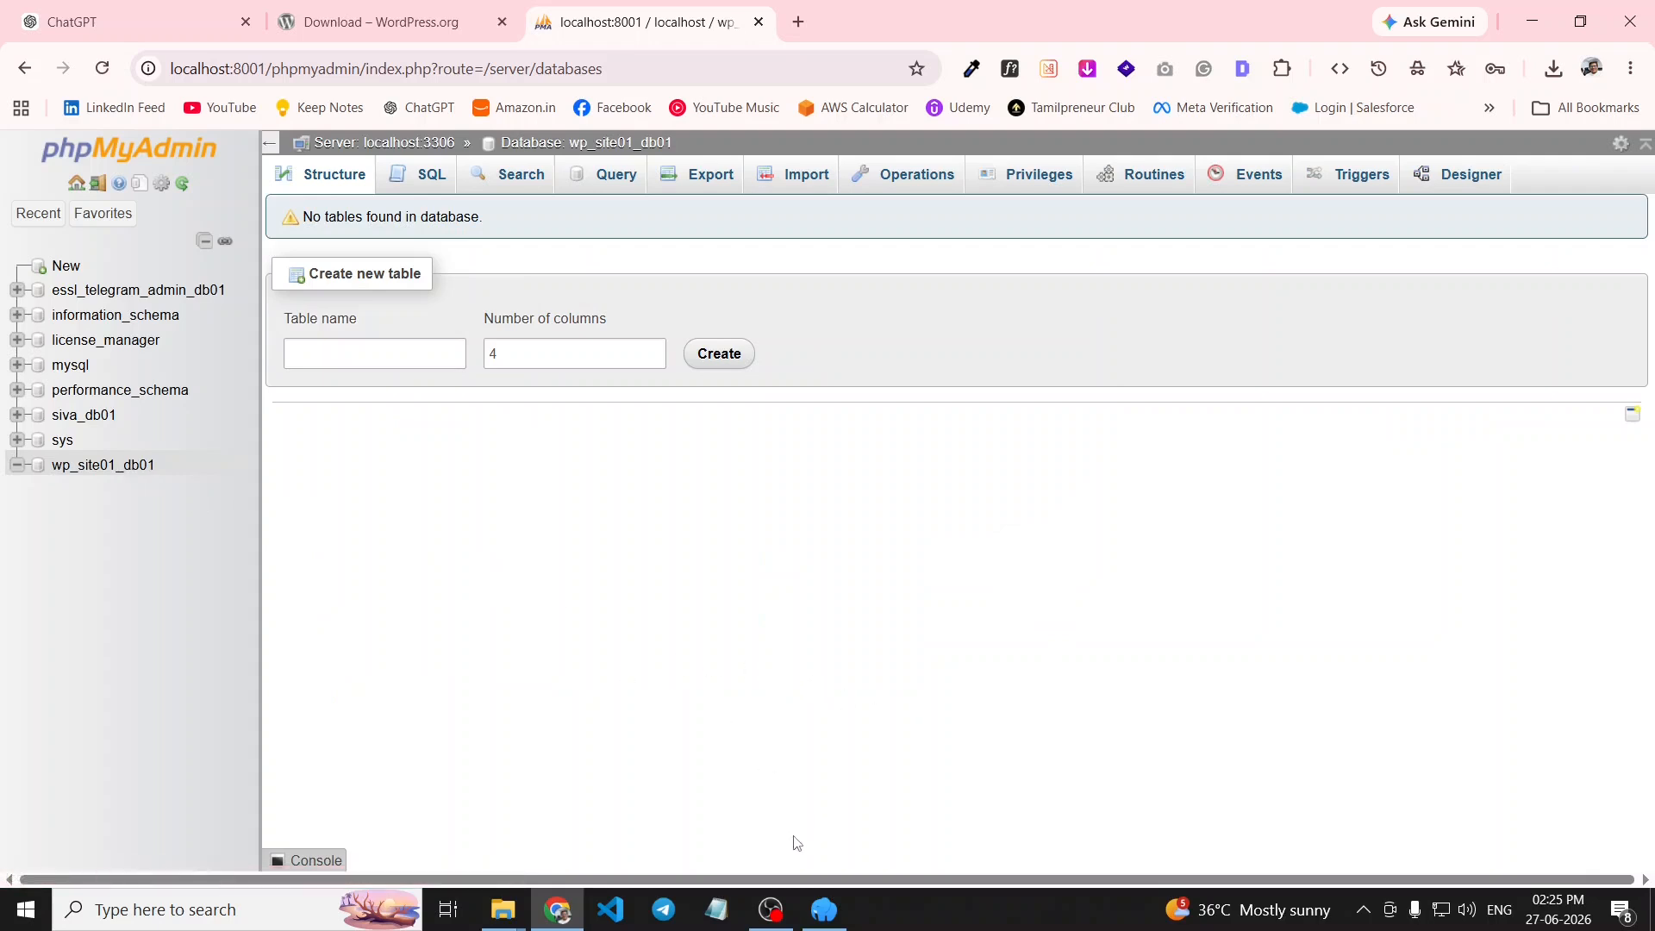
# - Enter localhost/ in a new Chrome tab's address bar, then bring a File Explorer window forward
pyautogui.click(797, 24)
pyautogui.click(525, 65)
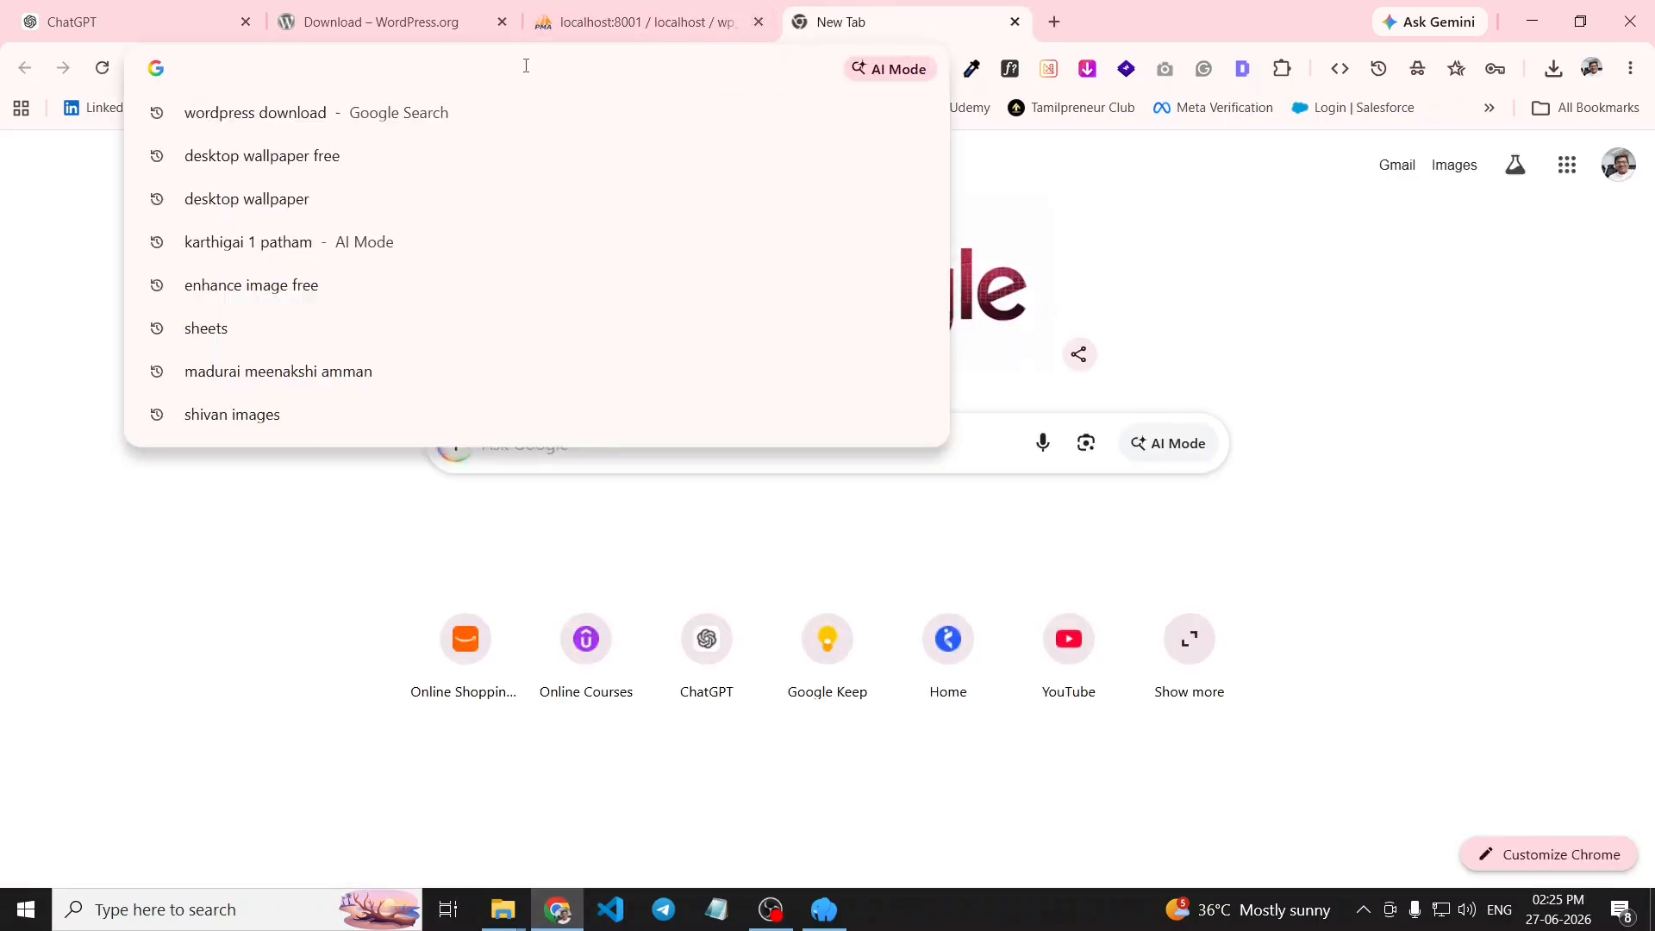
pyautogui.write('locha')
pyautogui.press('BackSpace')
pyautogui.press('BackSpace')
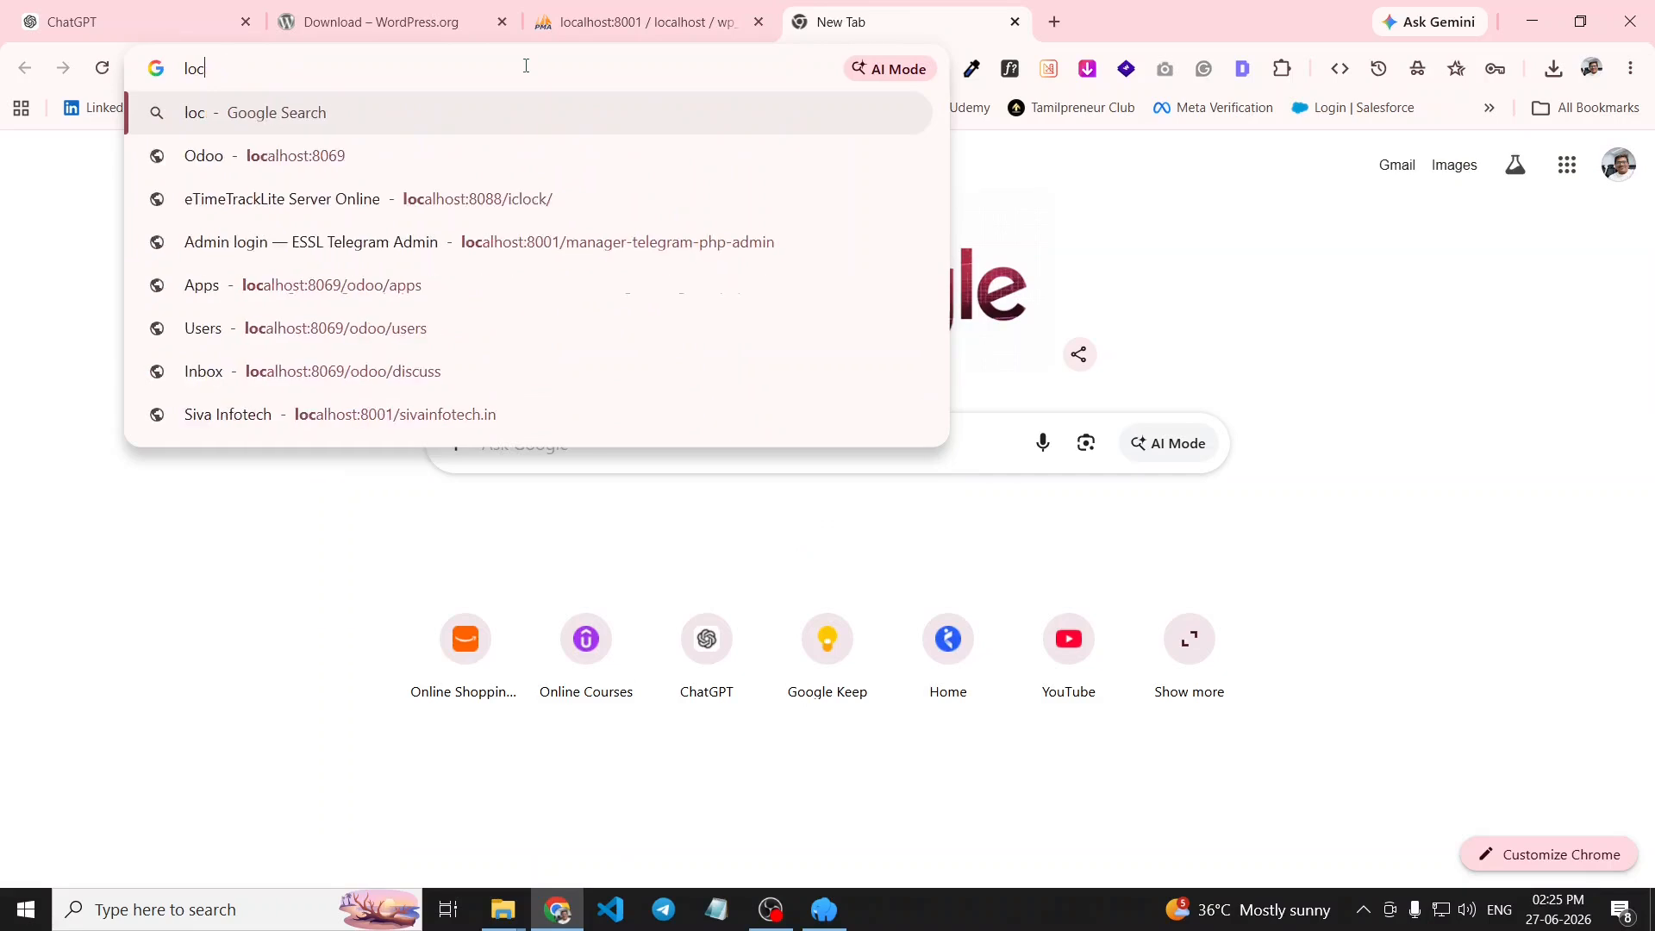
pyautogui.write('alhost')
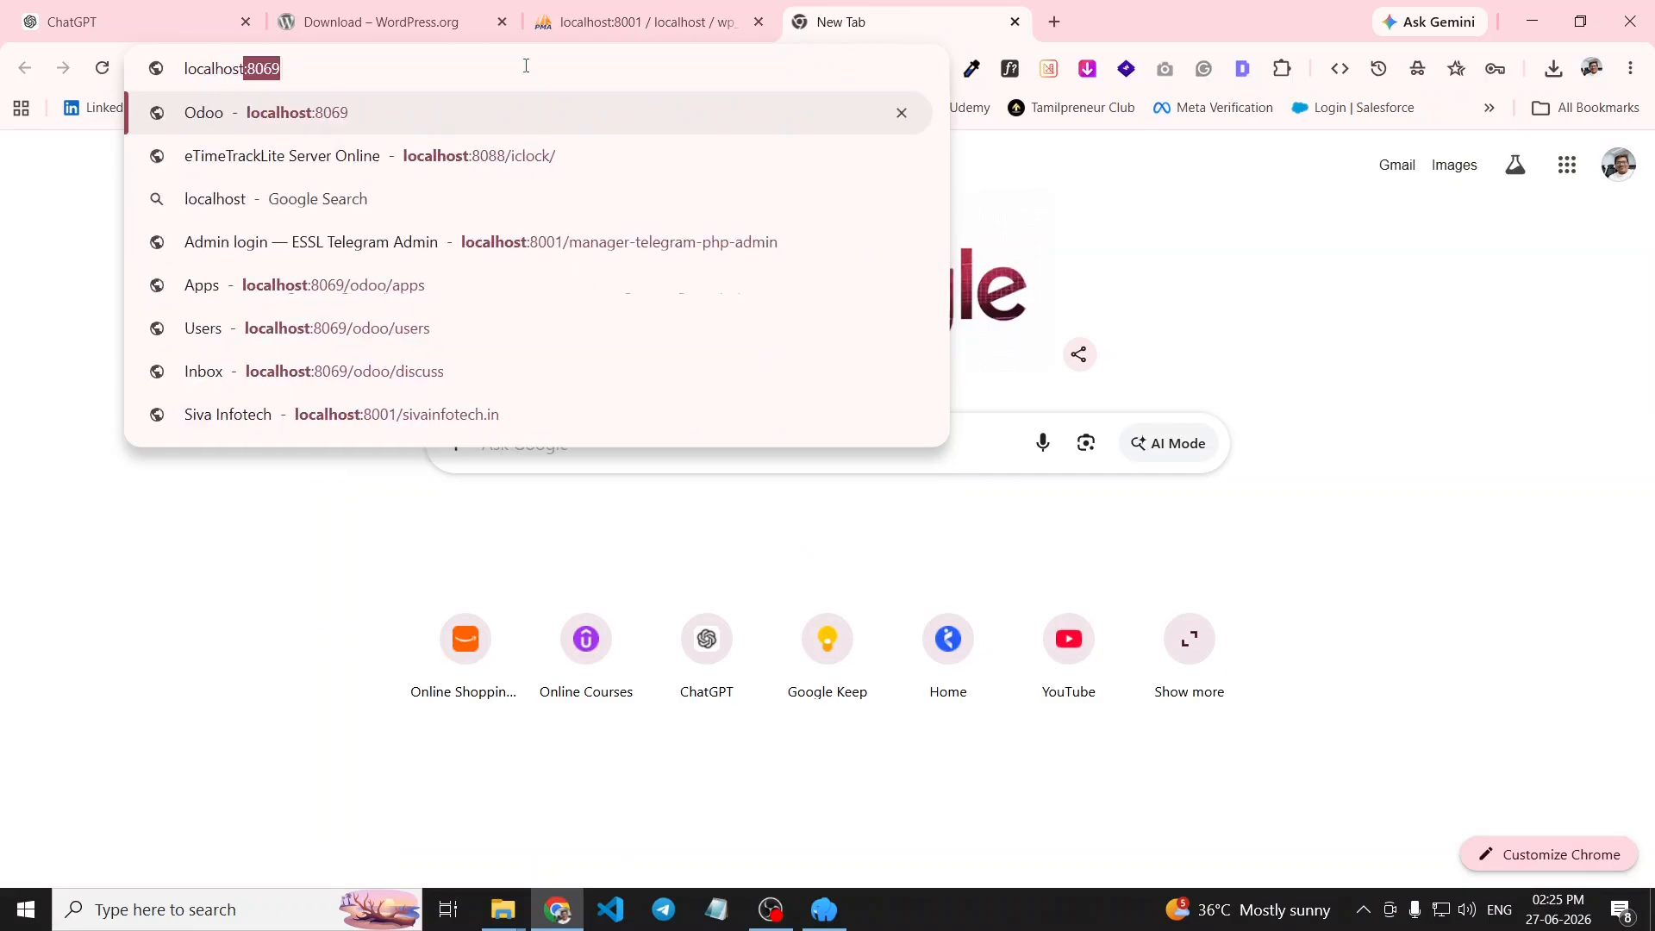
pyautogui.write('/')
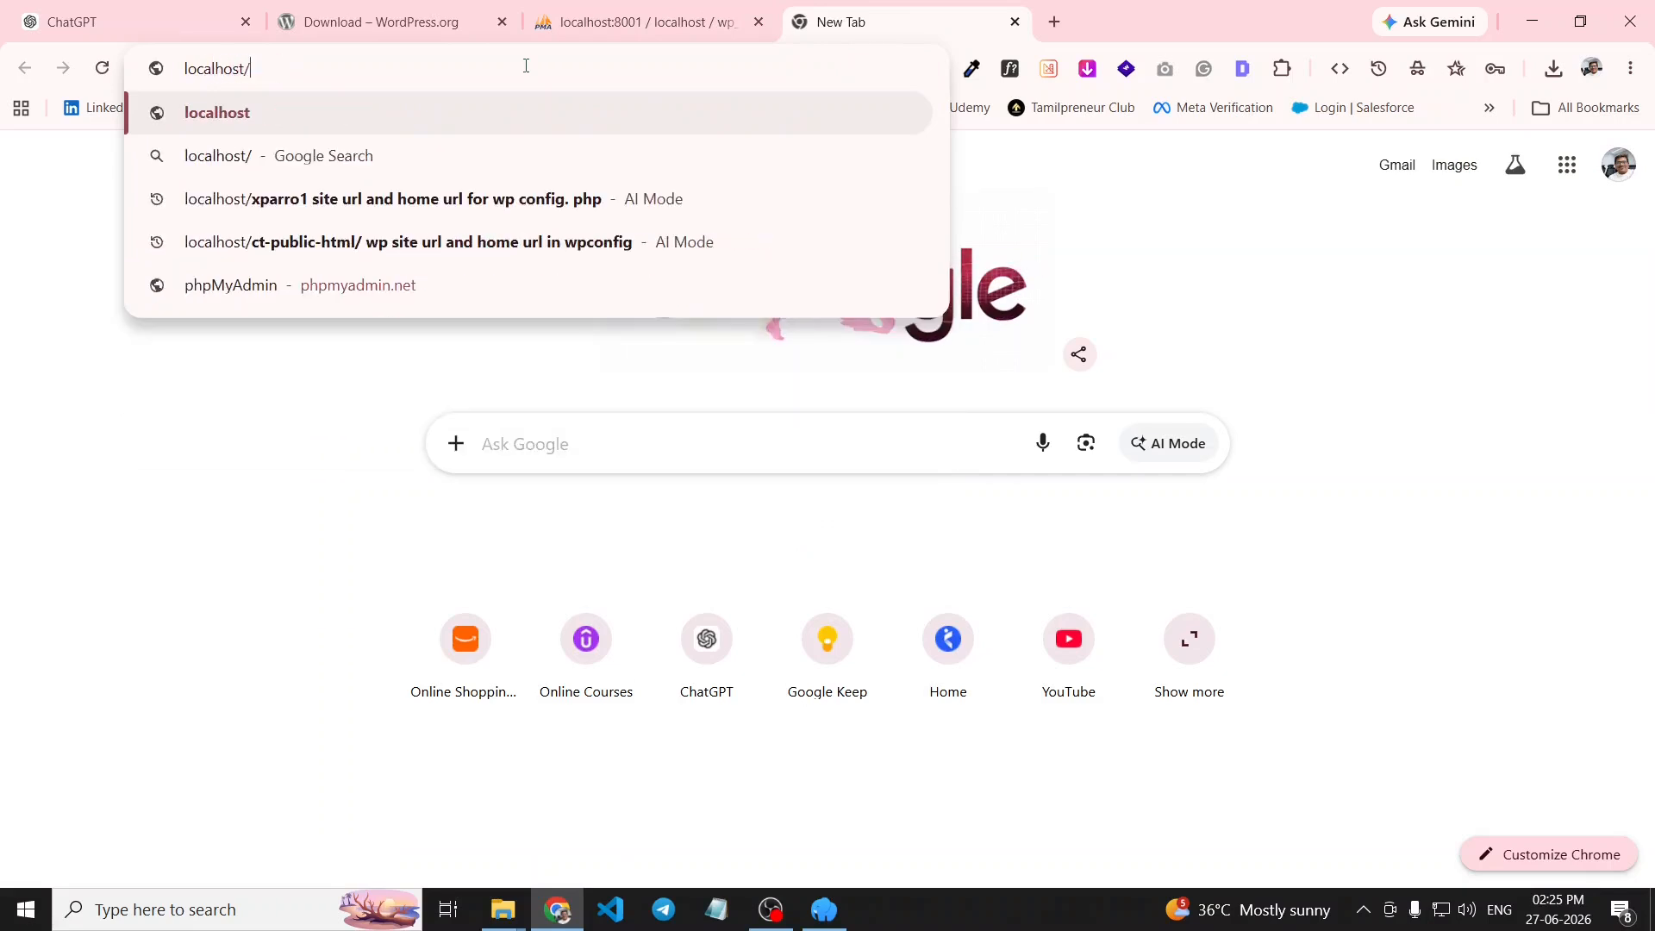
pyautogui.click(503, 907)
pyautogui.click(432, 820)
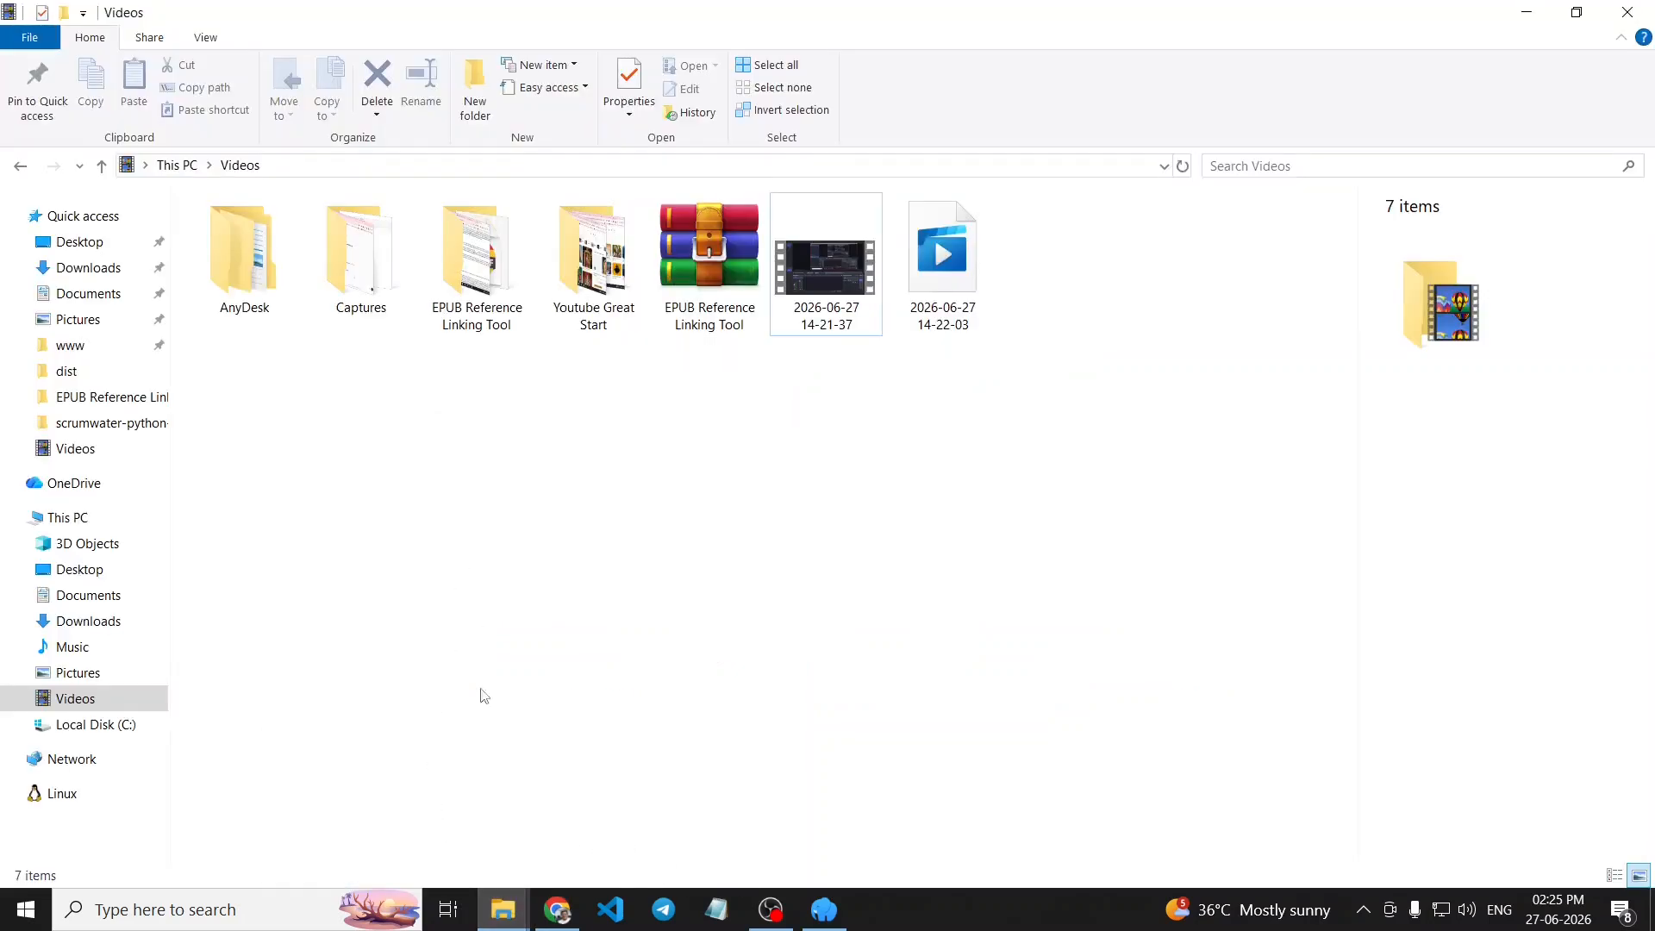
# - Select the wp-site01 name in the path C:\laragon\www\wp-site01, then return to Chrome
pyautogui.click(504, 907)
pyautogui.click(618, 813)
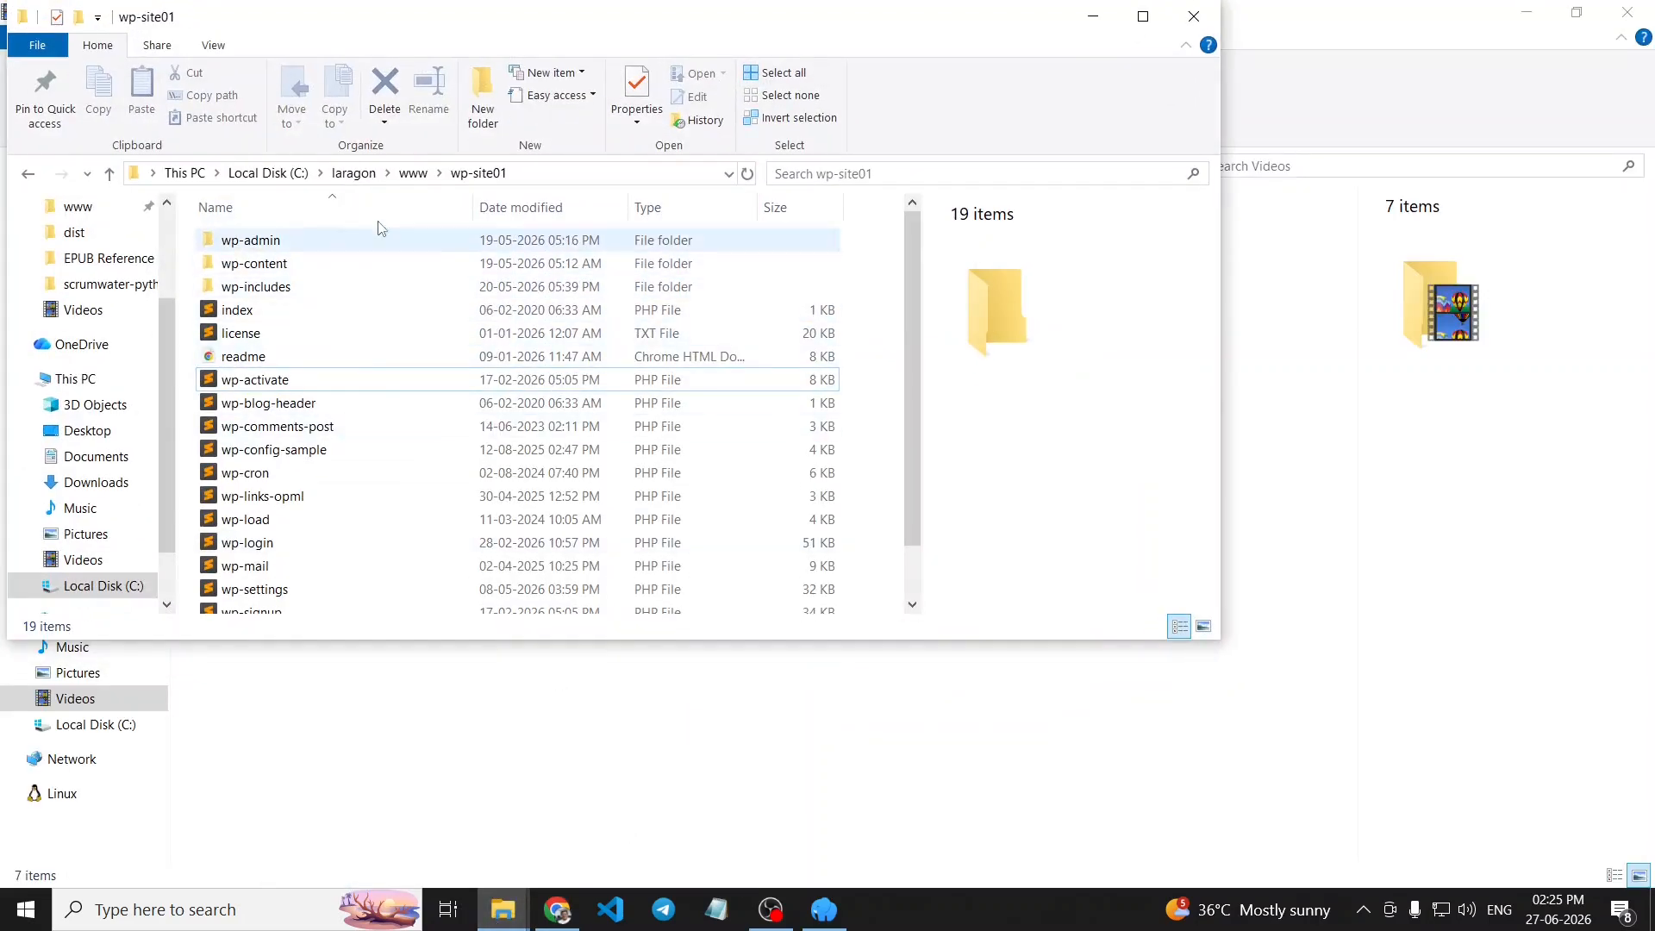
pyautogui.click(528, 171)
pyautogui.moveTo(346, 174); pyautogui.dragTo(247, 190)
pyautogui.hotkey('ctrl', 'c')
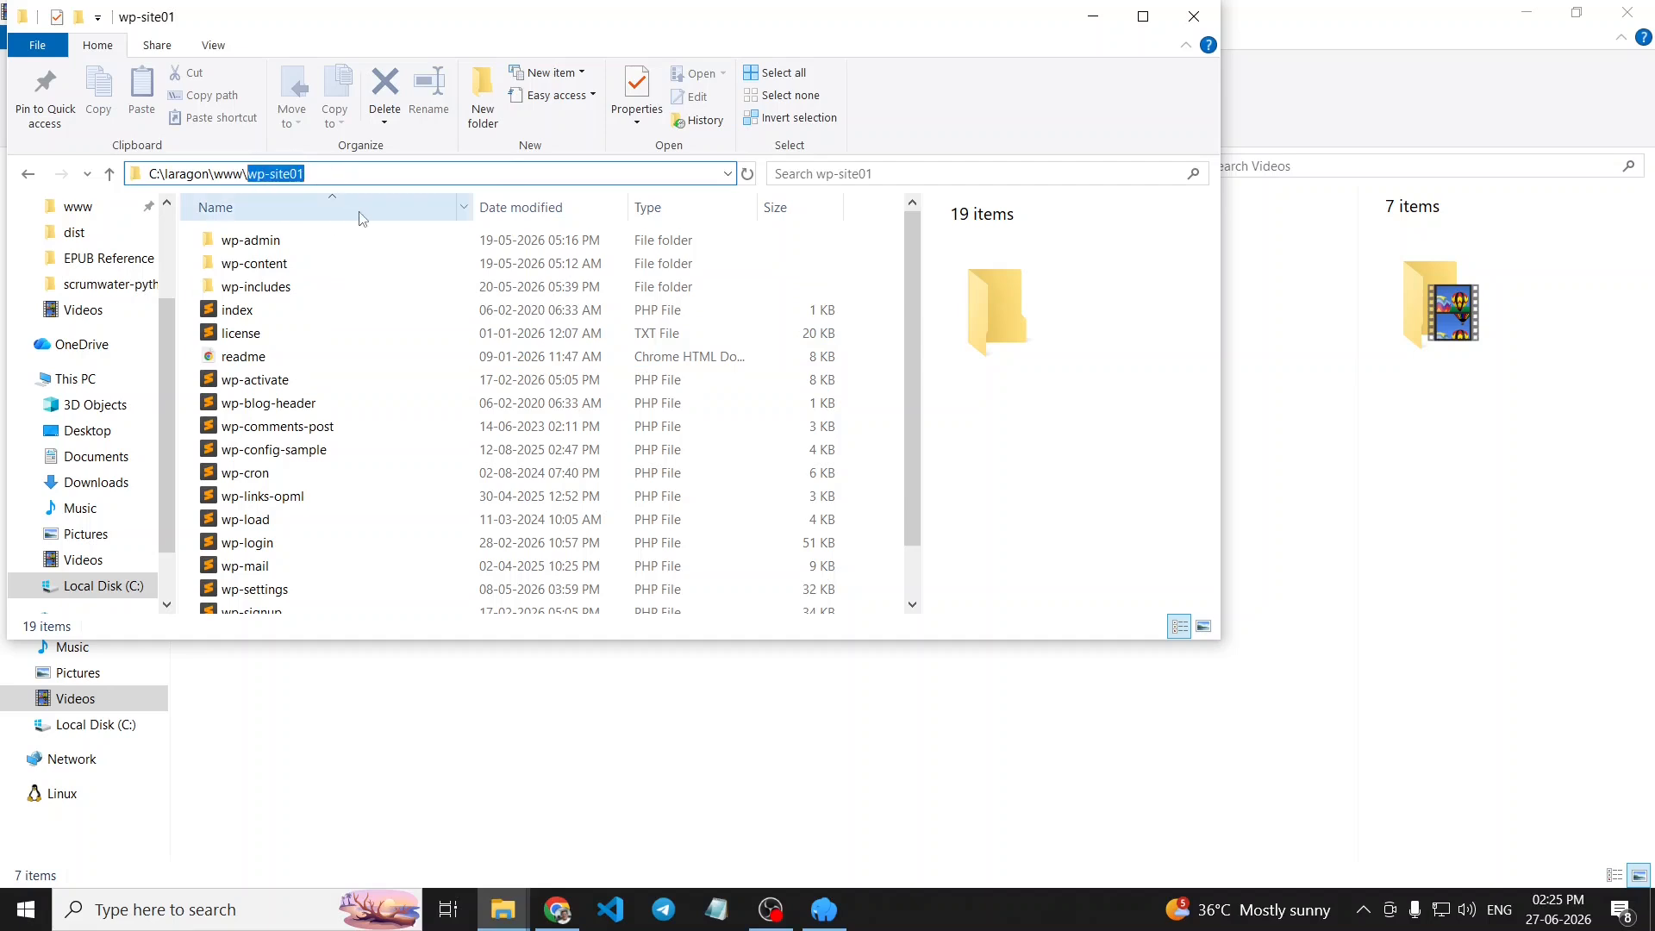
pyautogui.click(557, 909)
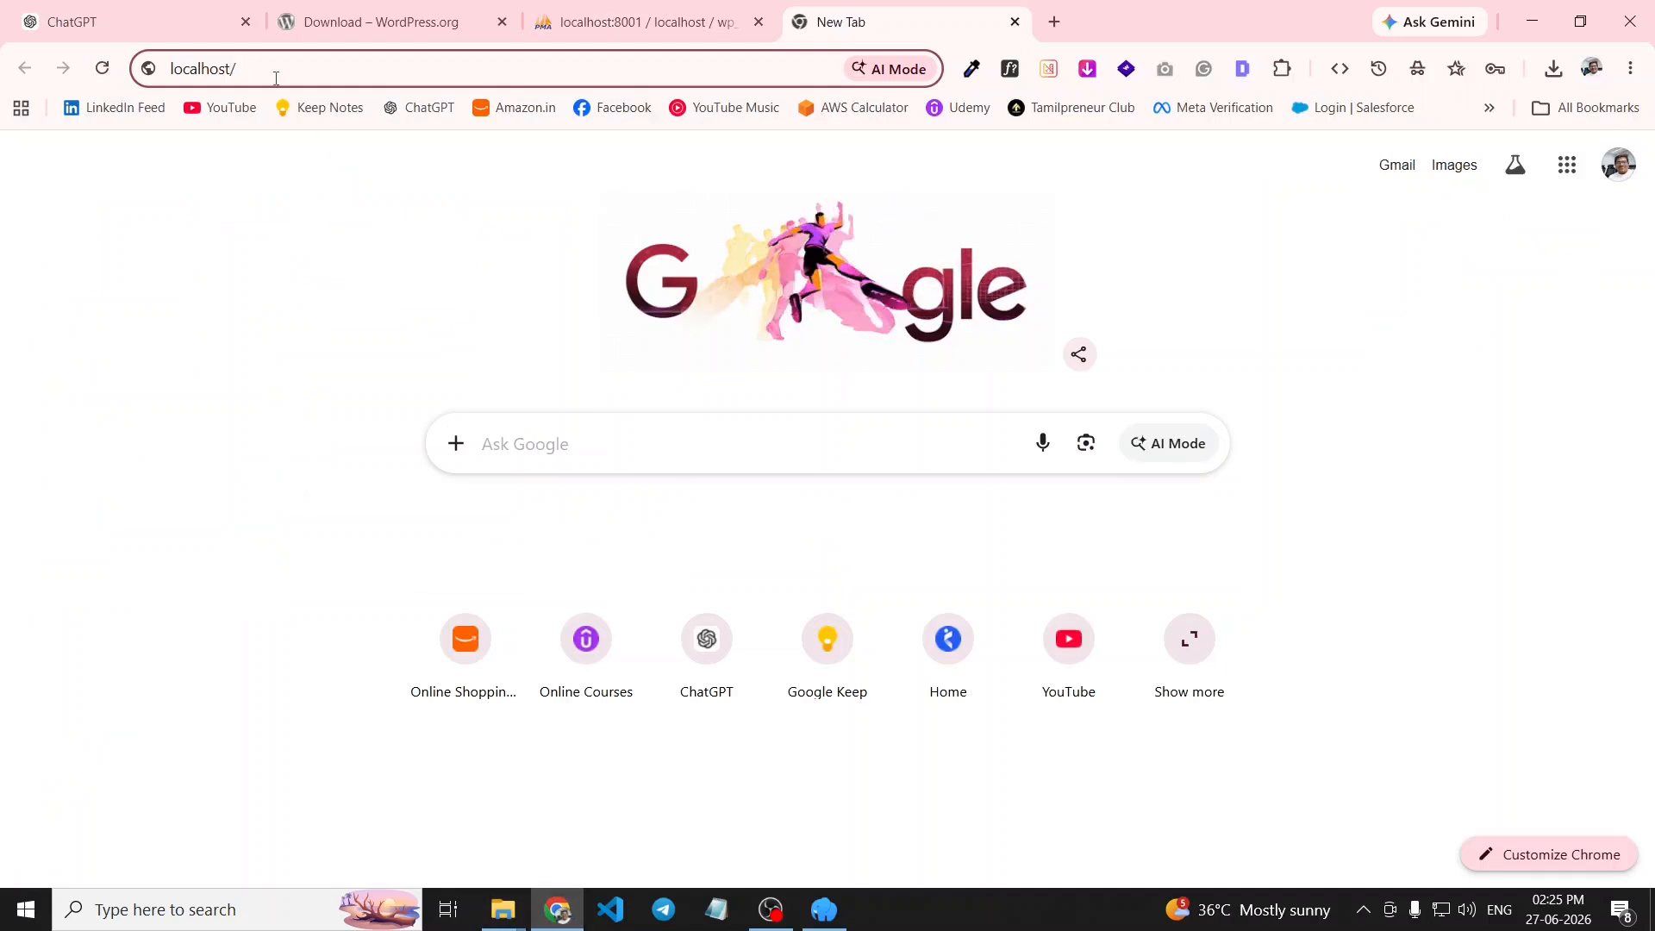
# - Load localhost/wp-site01 in Chrome, which returns a 404 Not Found page
pyautogui.hotkey('ctrl', 'v')
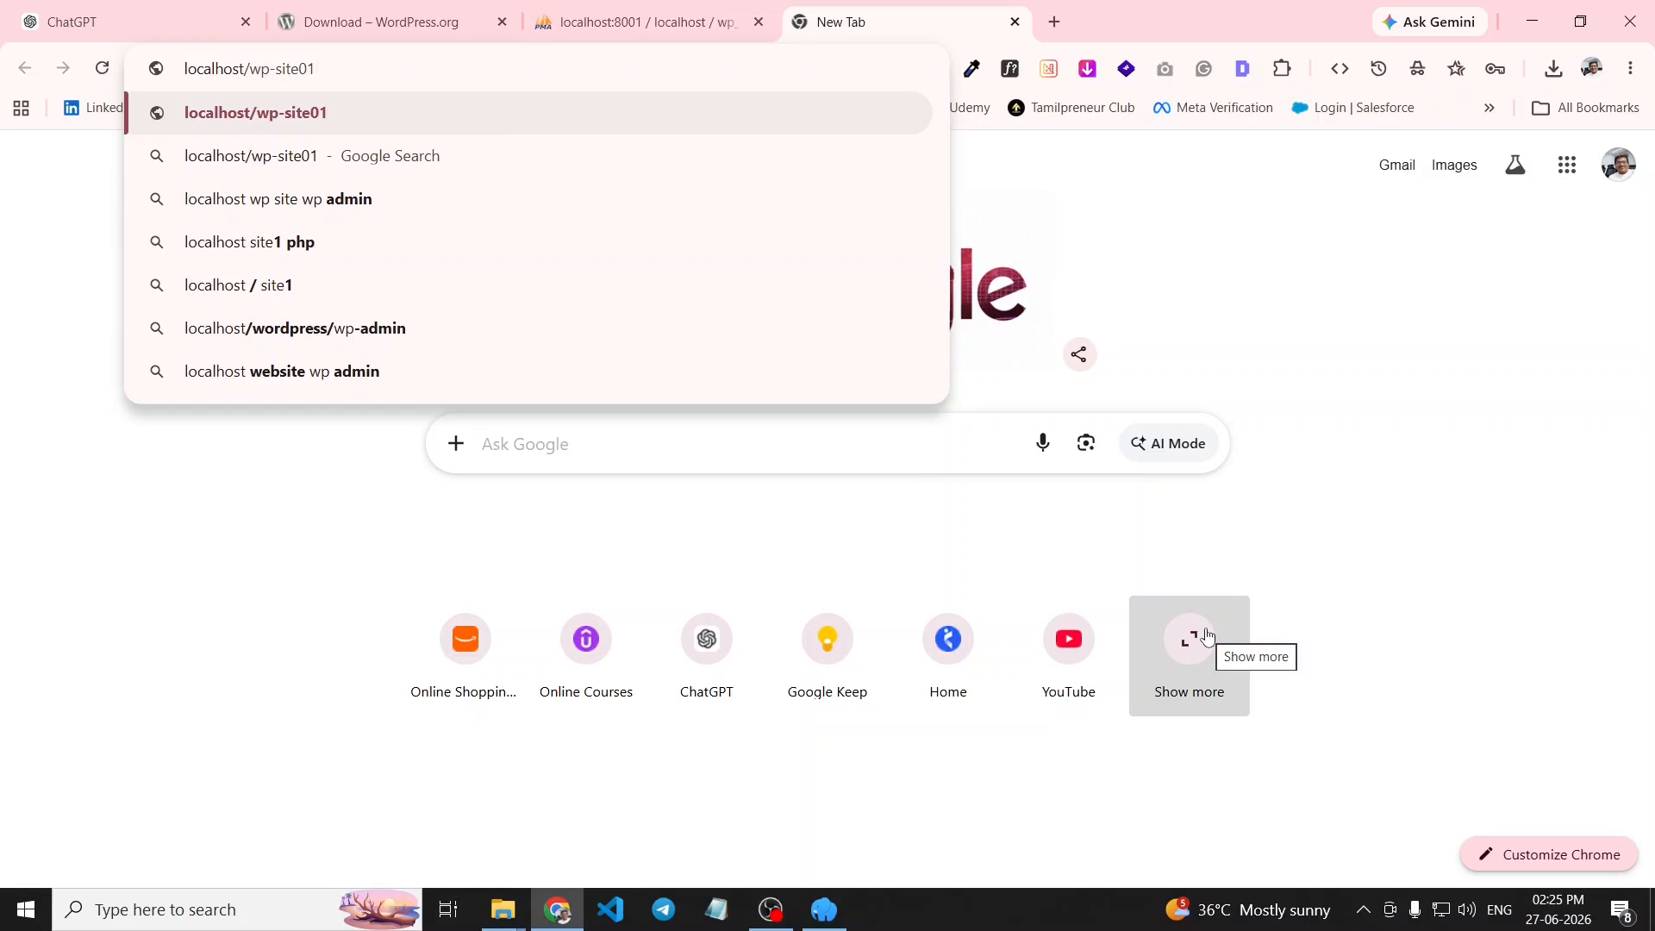
pyautogui.press('Return')
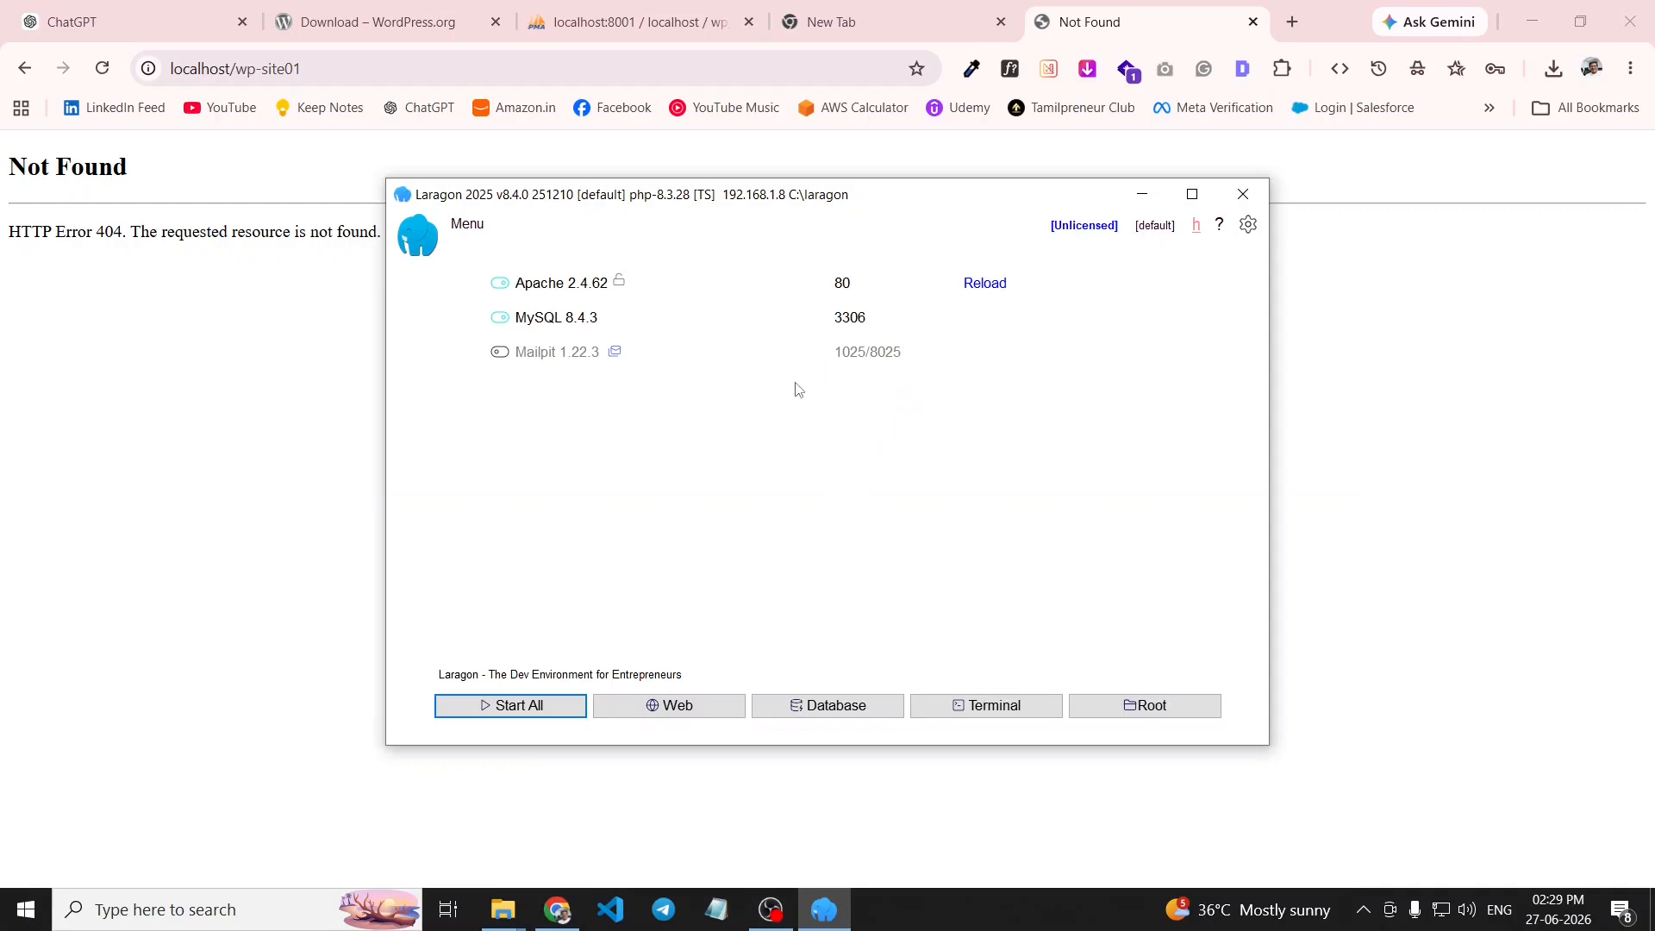
# - Change Apache's httpd.conf from Listen 80 to Listen 8000 and save it
pyautogui.rightClick(831, 378)
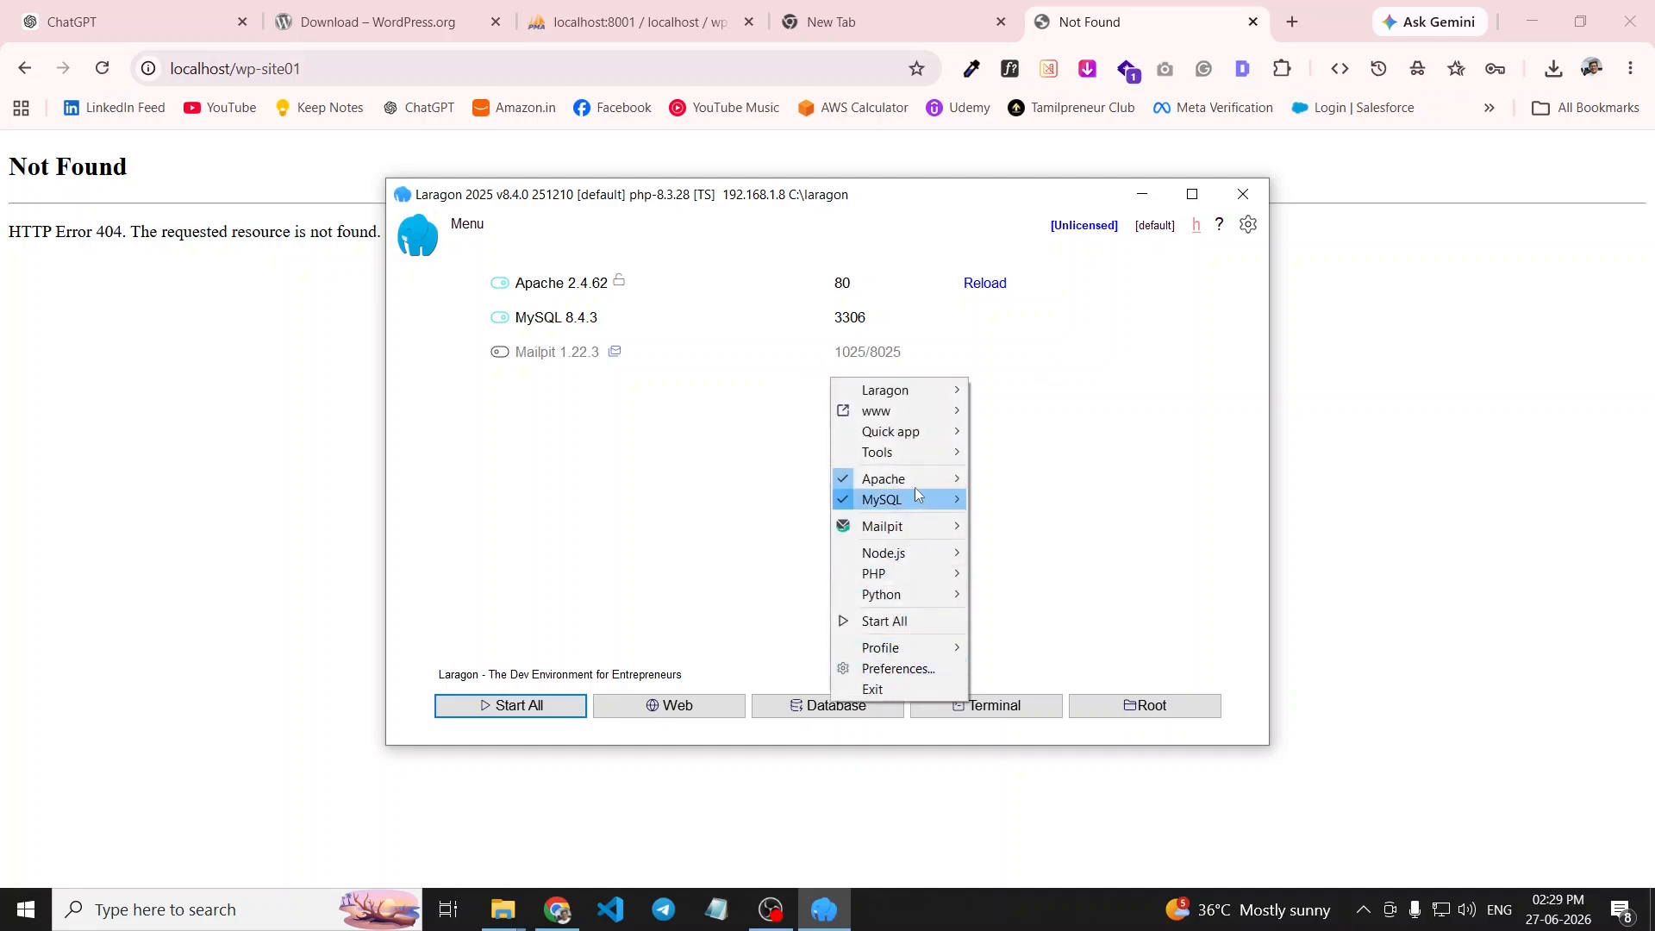
pyautogui.moveTo(917, 490)
pyautogui.click(1083, 546)
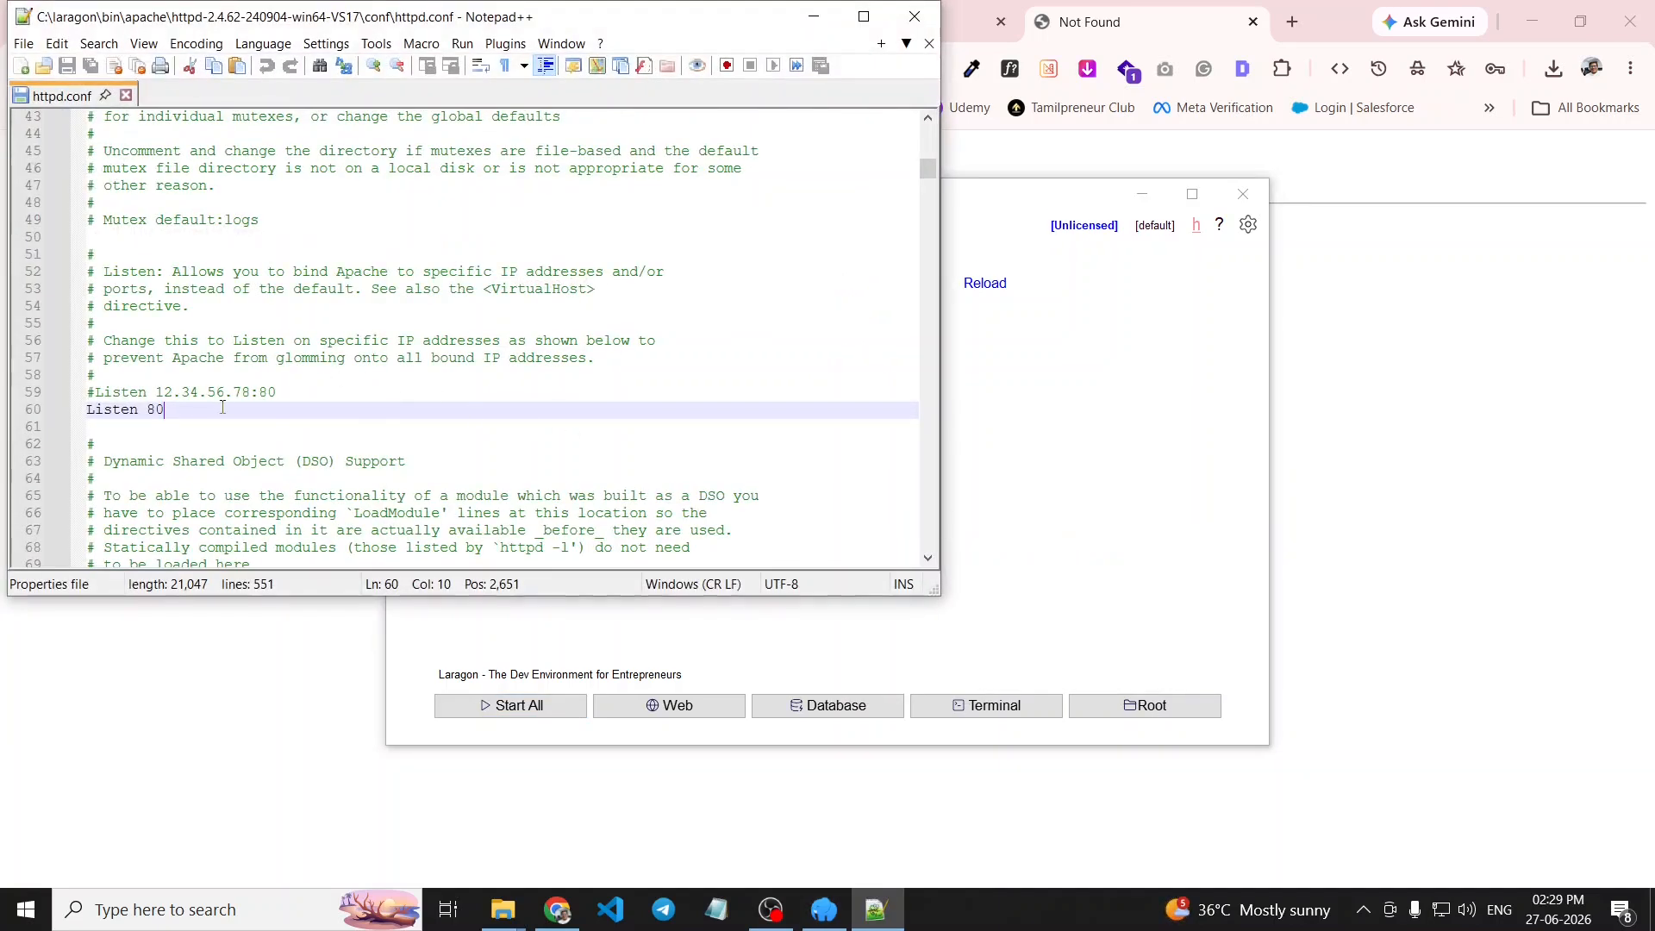
pyautogui.write('00')
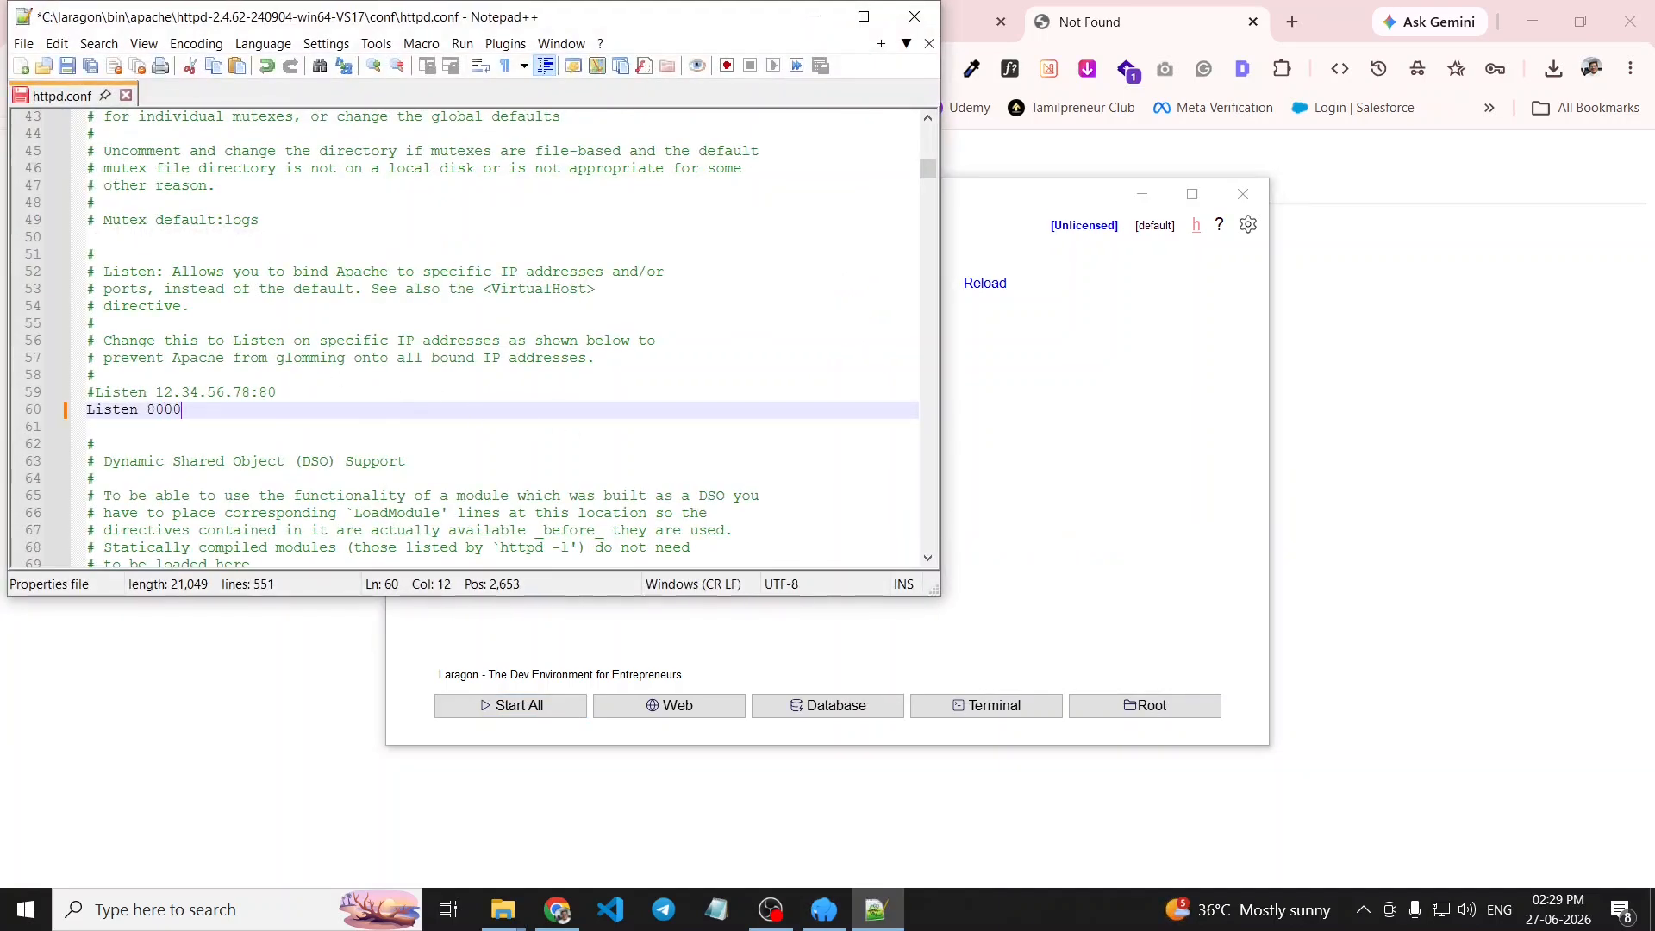
pyautogui.hotkey('ctrl', 's')
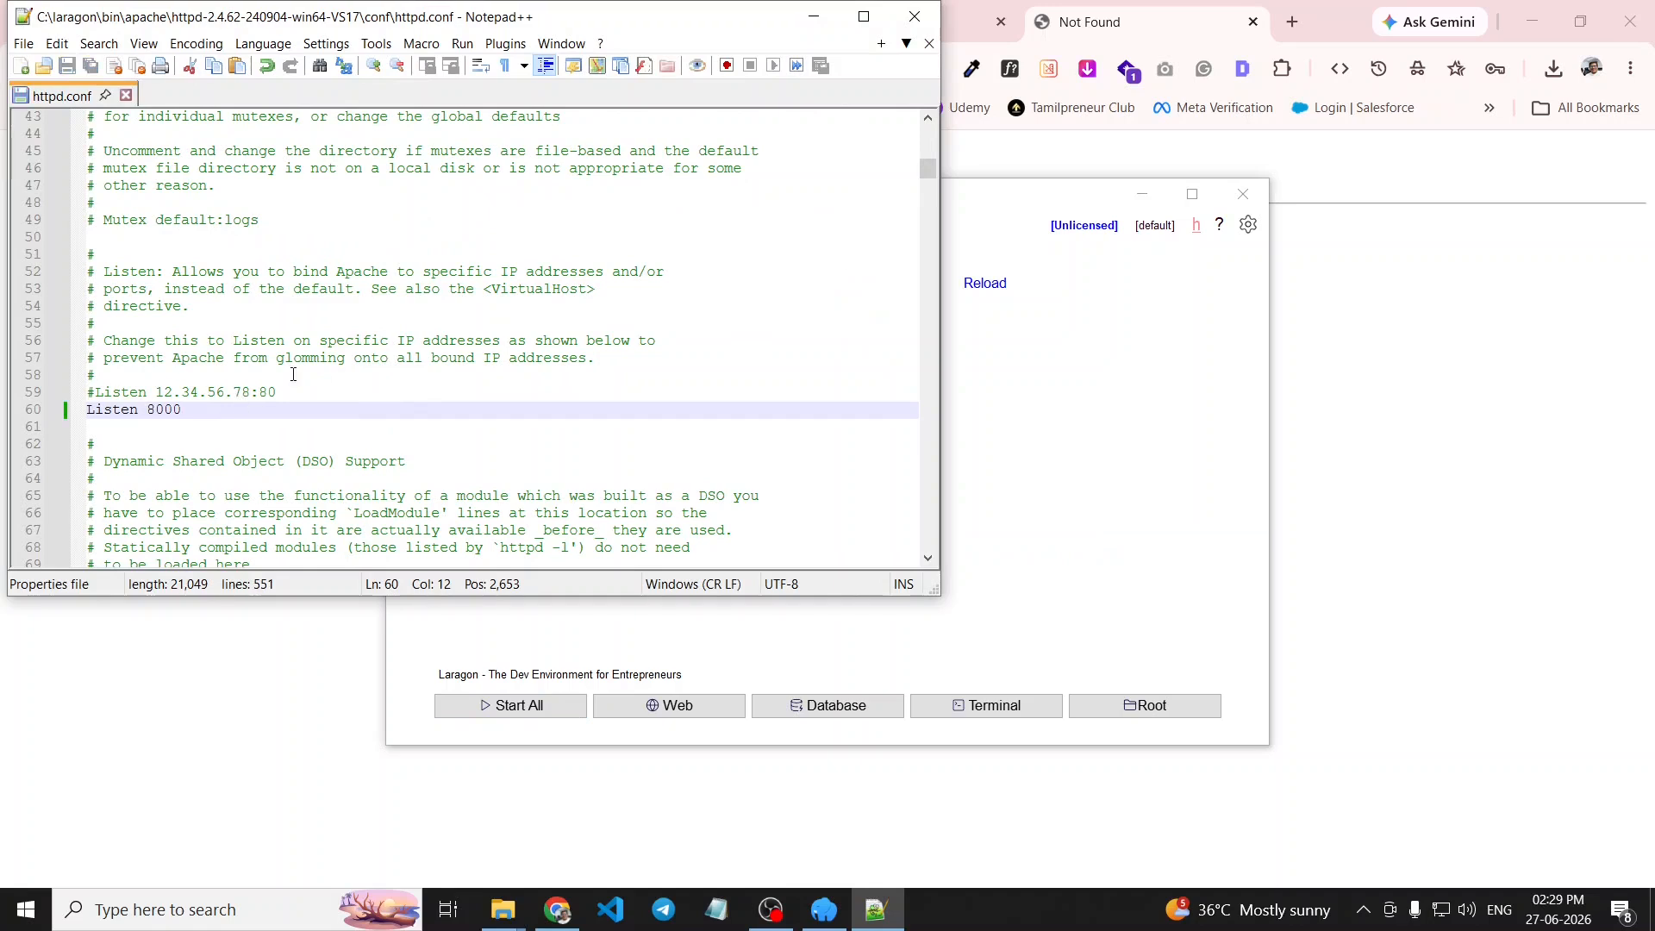
pyautogui.click(903, 29)
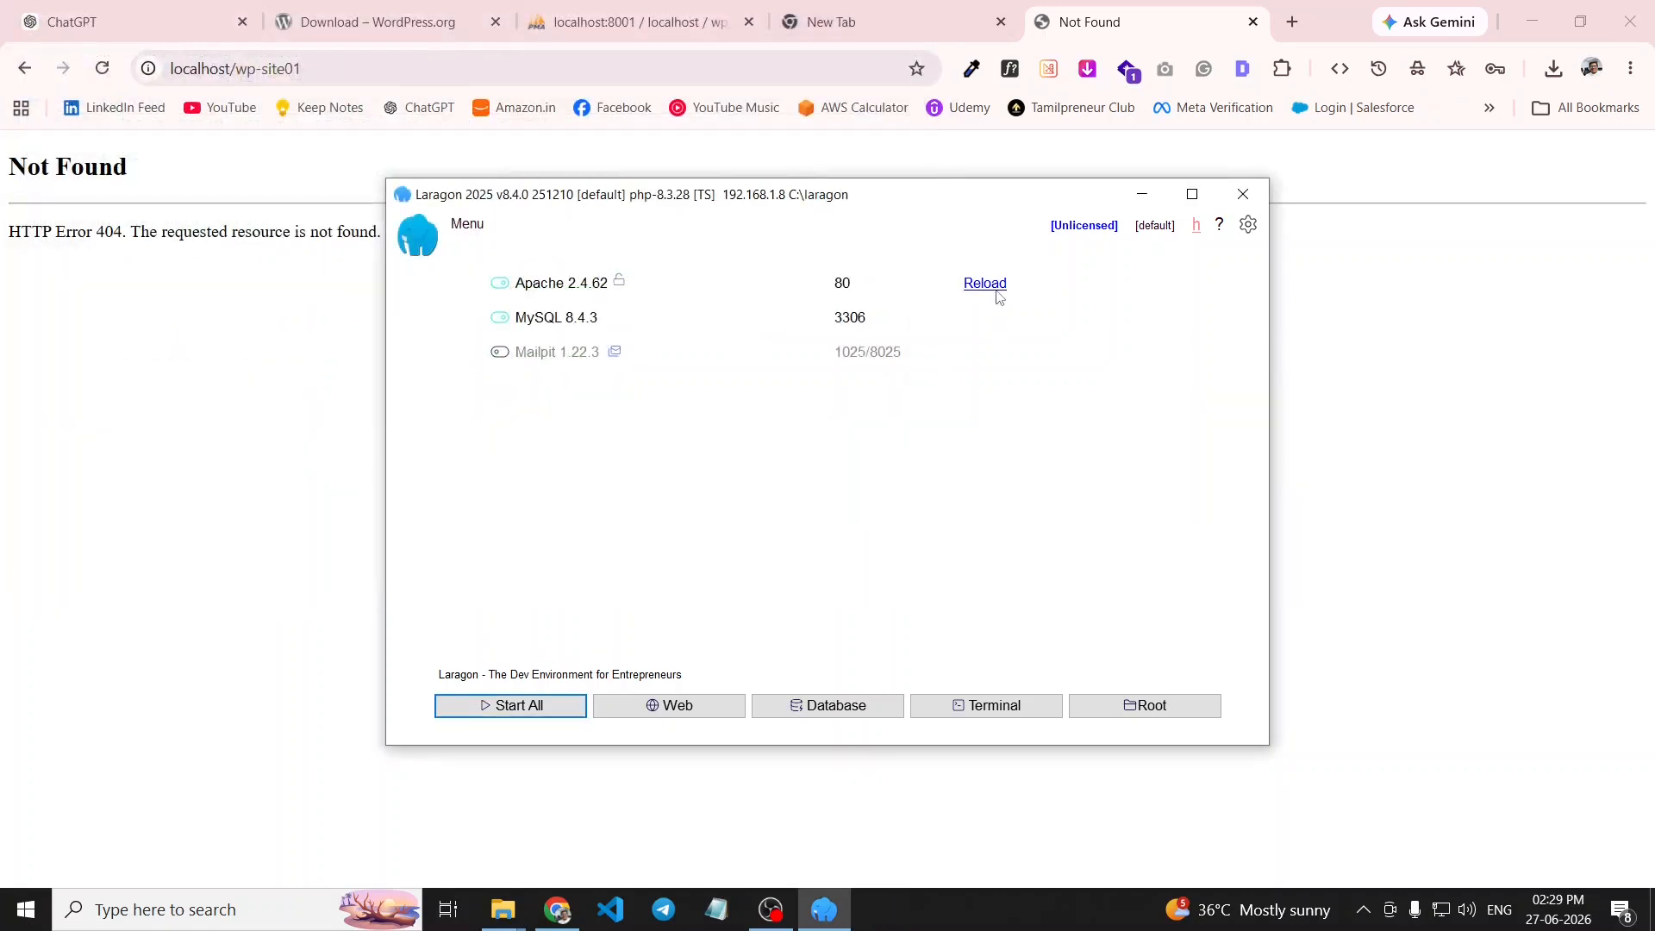
# - Reload Apache, then load localhost:8000/wp-site01 in Chrome to reach the WordPress language screen
pyautogui.click(997, 292)
pyautogui.click(1142, 194)
pyautogui.click(250, 69)
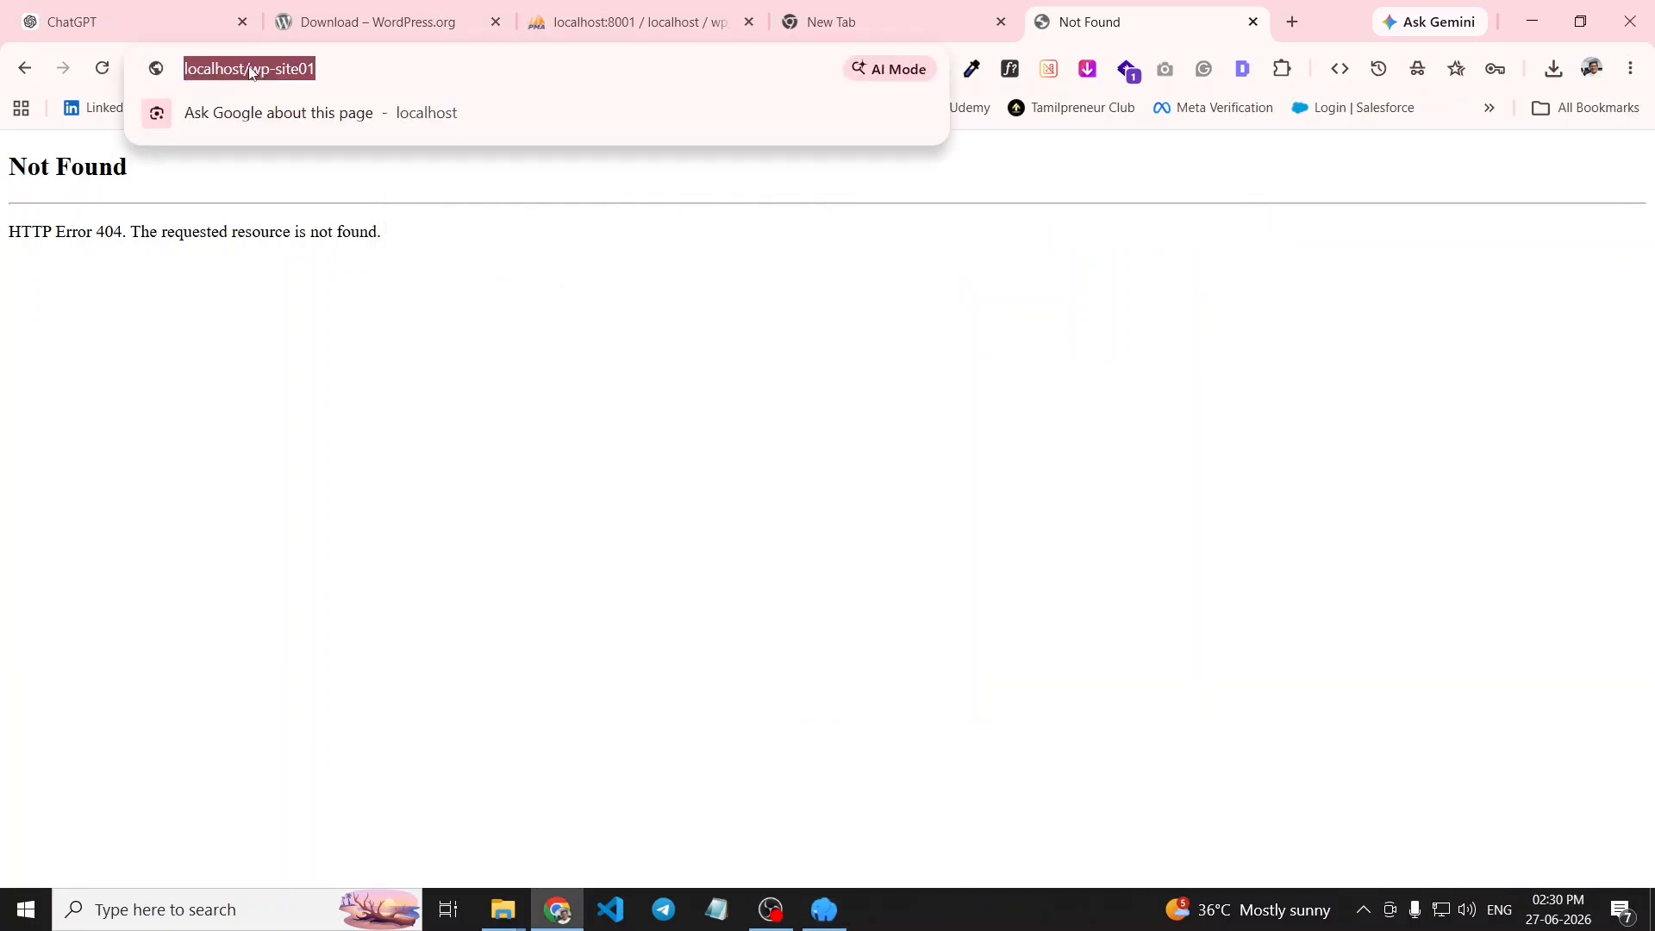
pyautogui.click(252, 68)
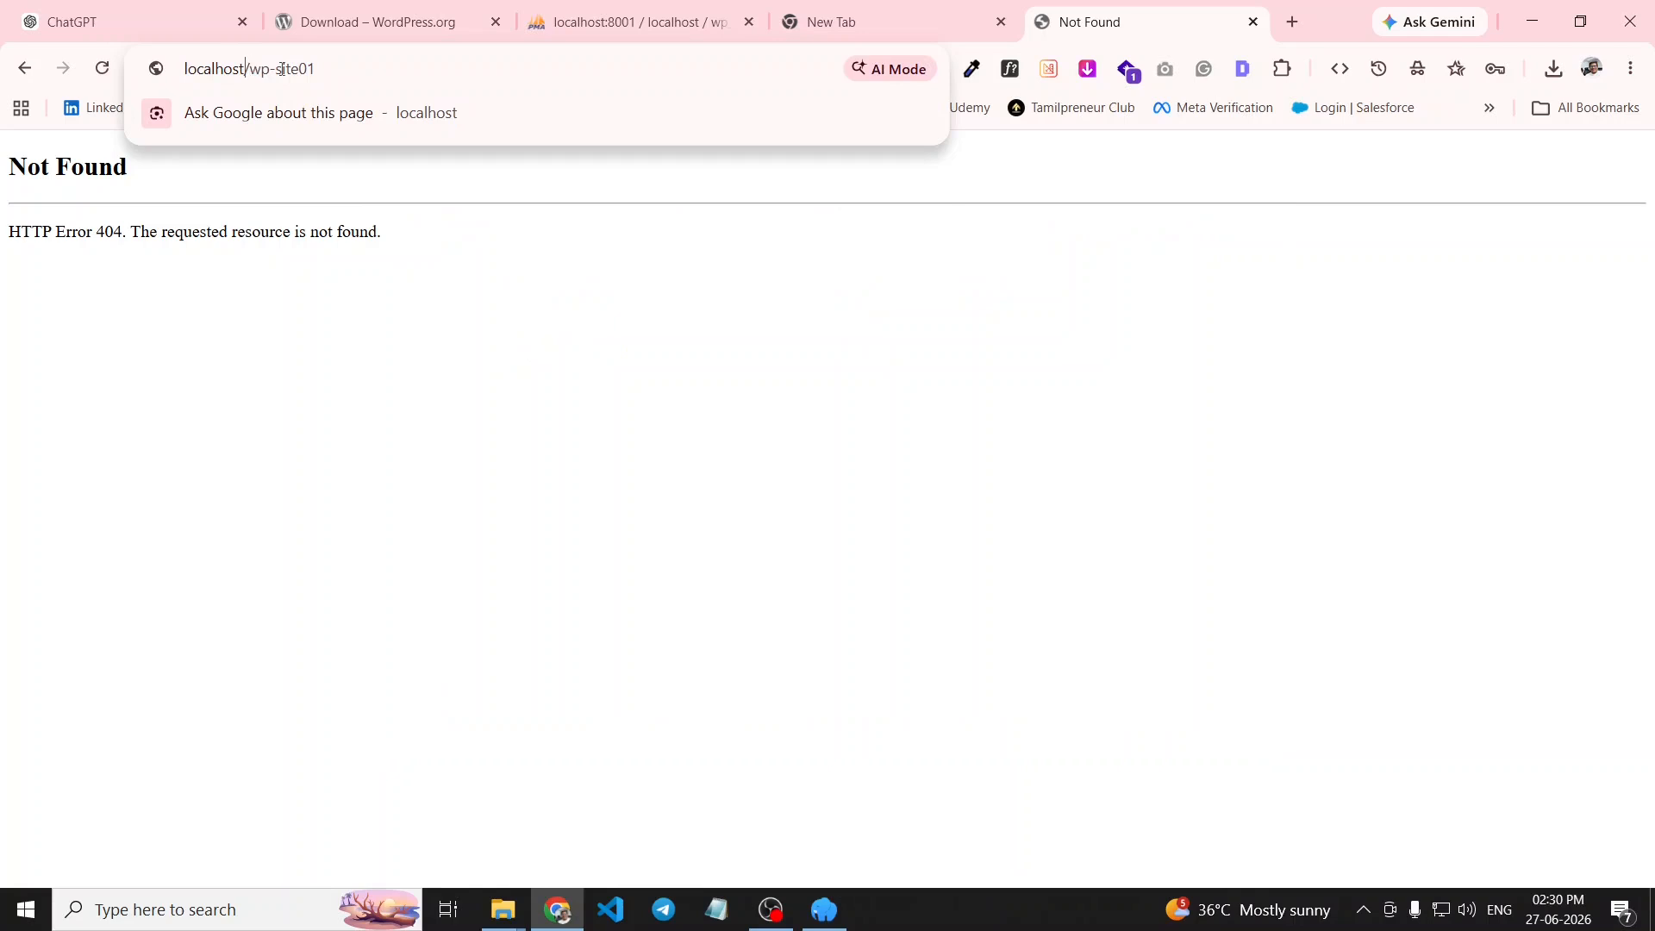
pyautogui.write(':')
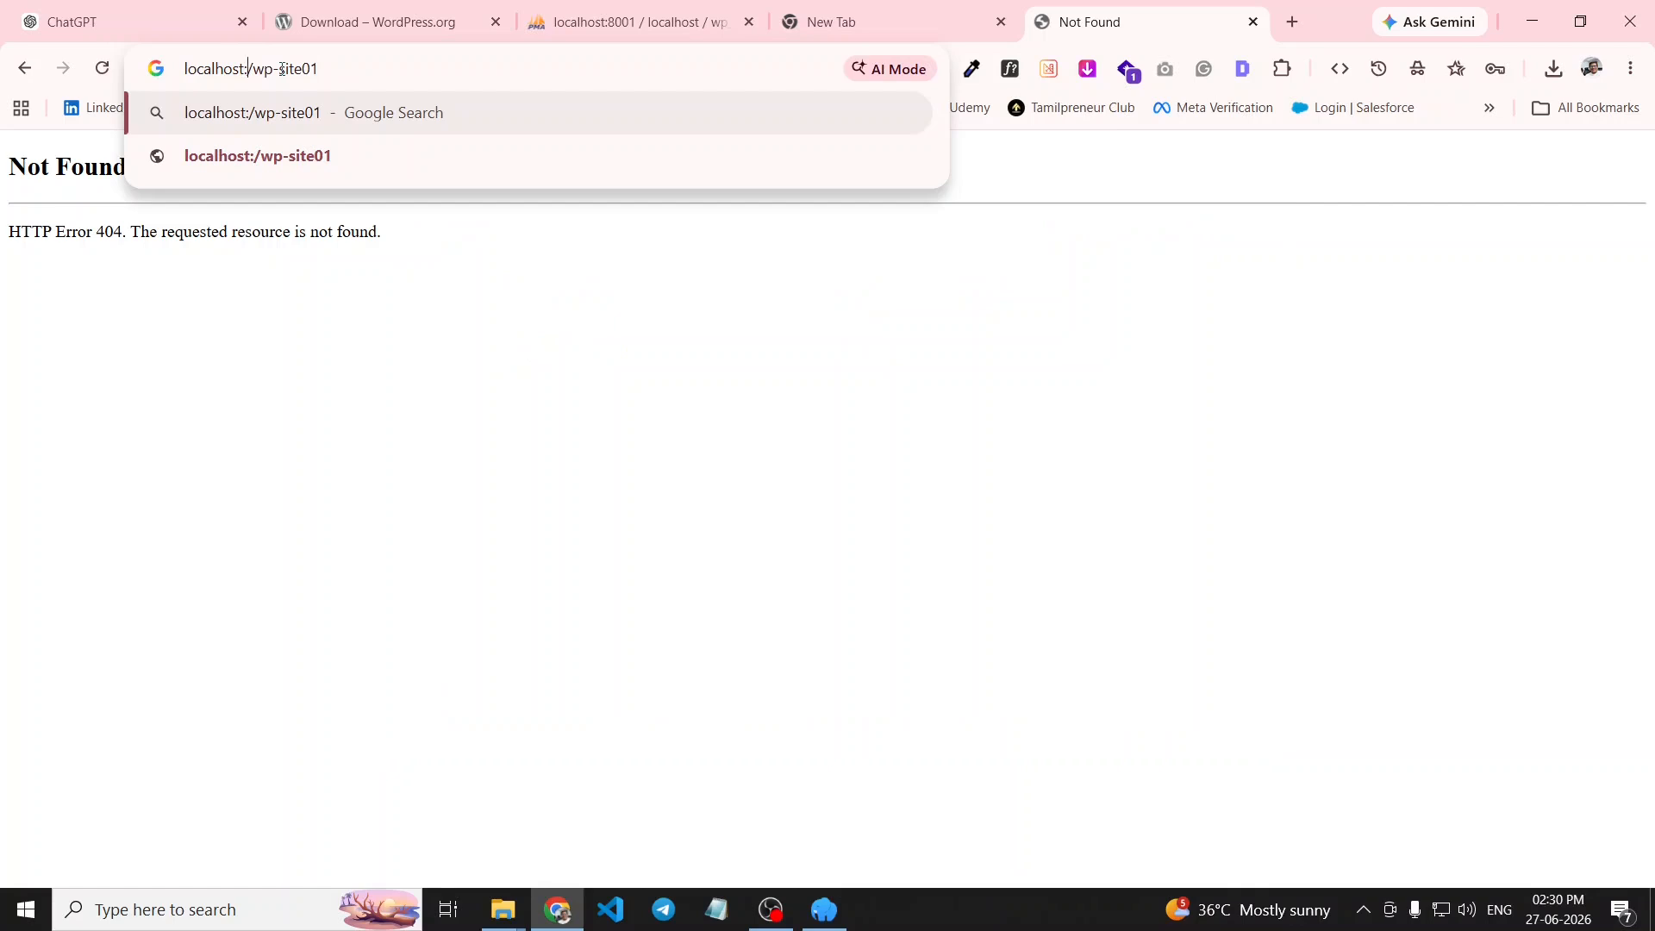
pyautogui.write('8000')
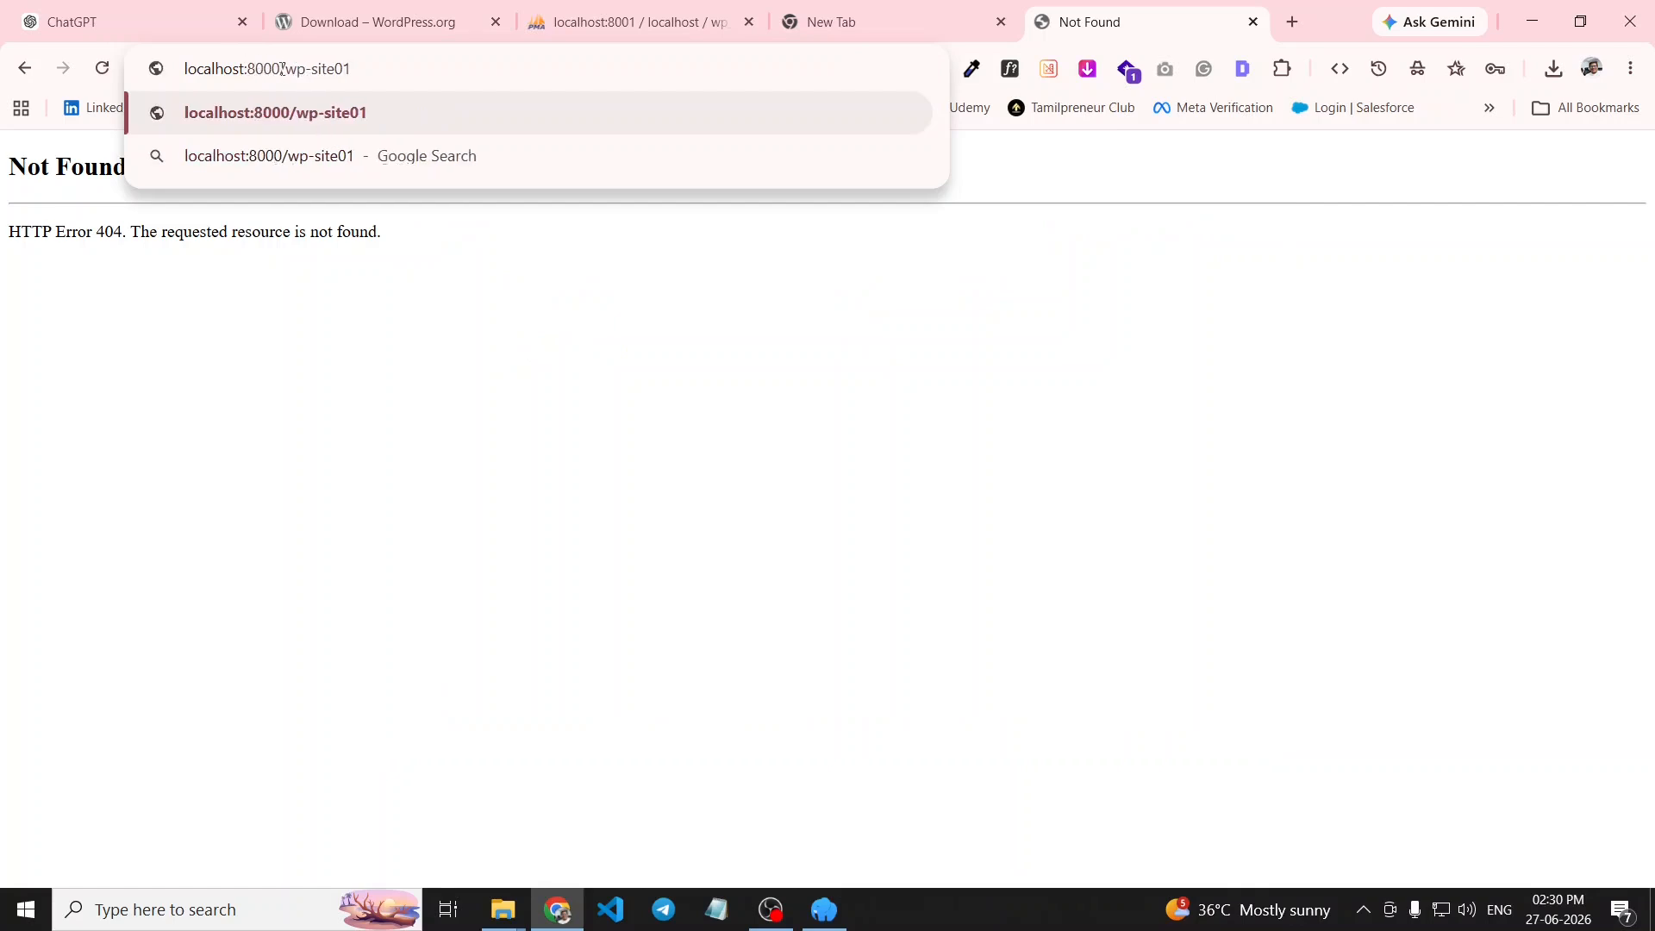
pyautogui.press('Return')
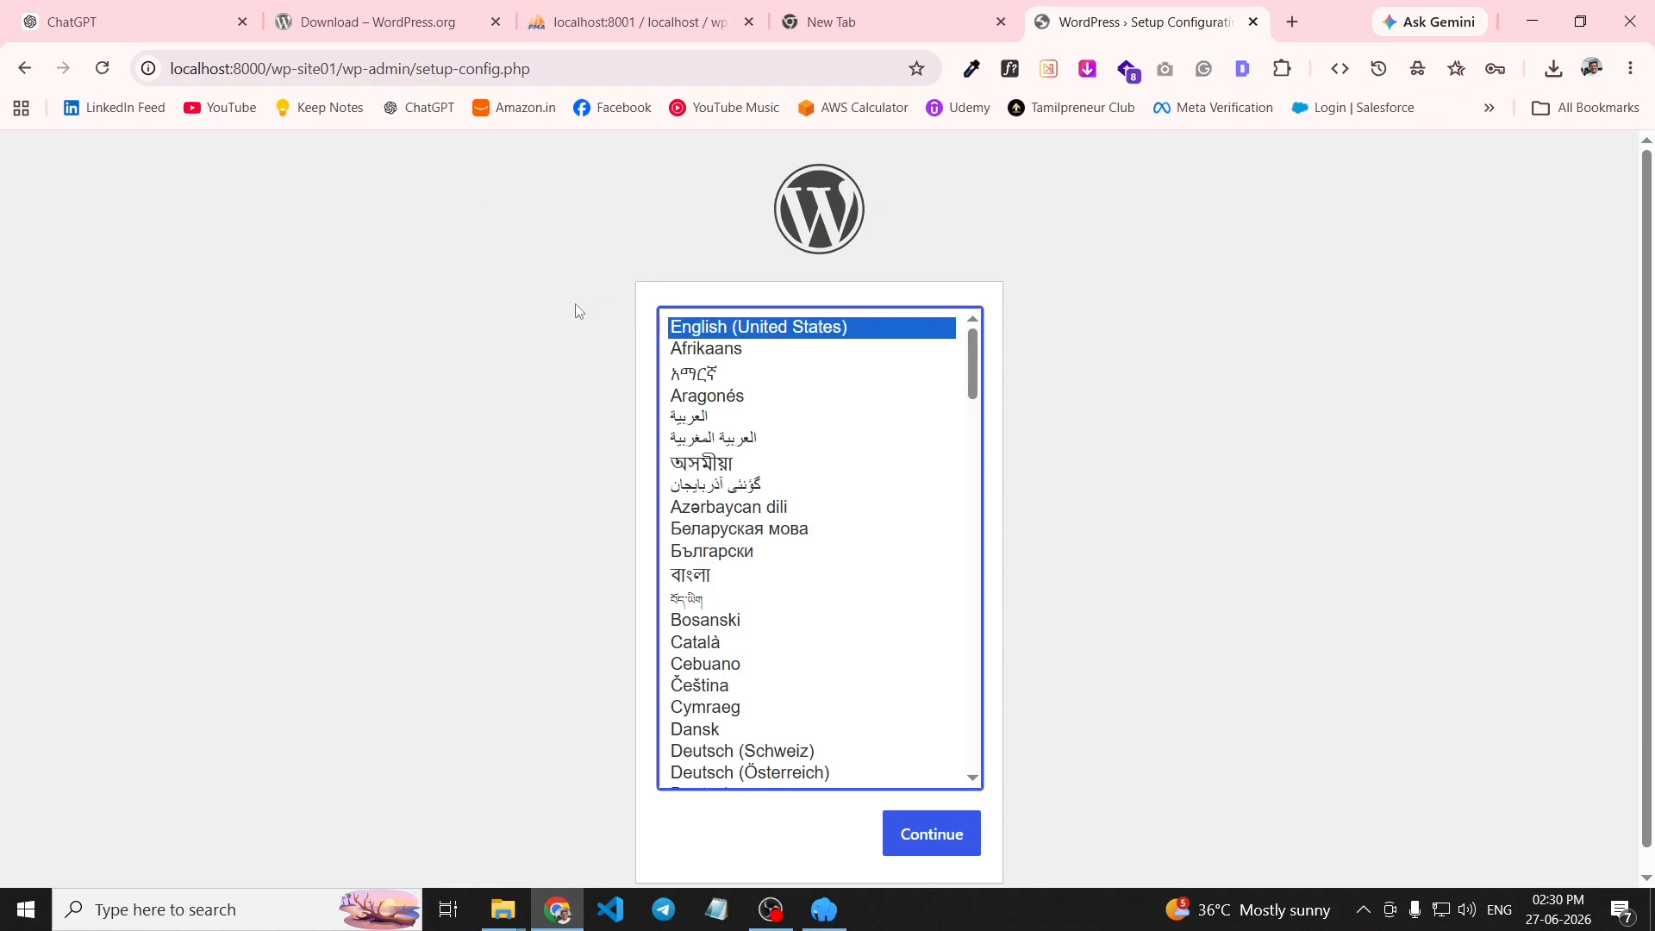
# - Keep English as the language and begin the database connection setup
pyautogui.scroll(-1, 576, 303)
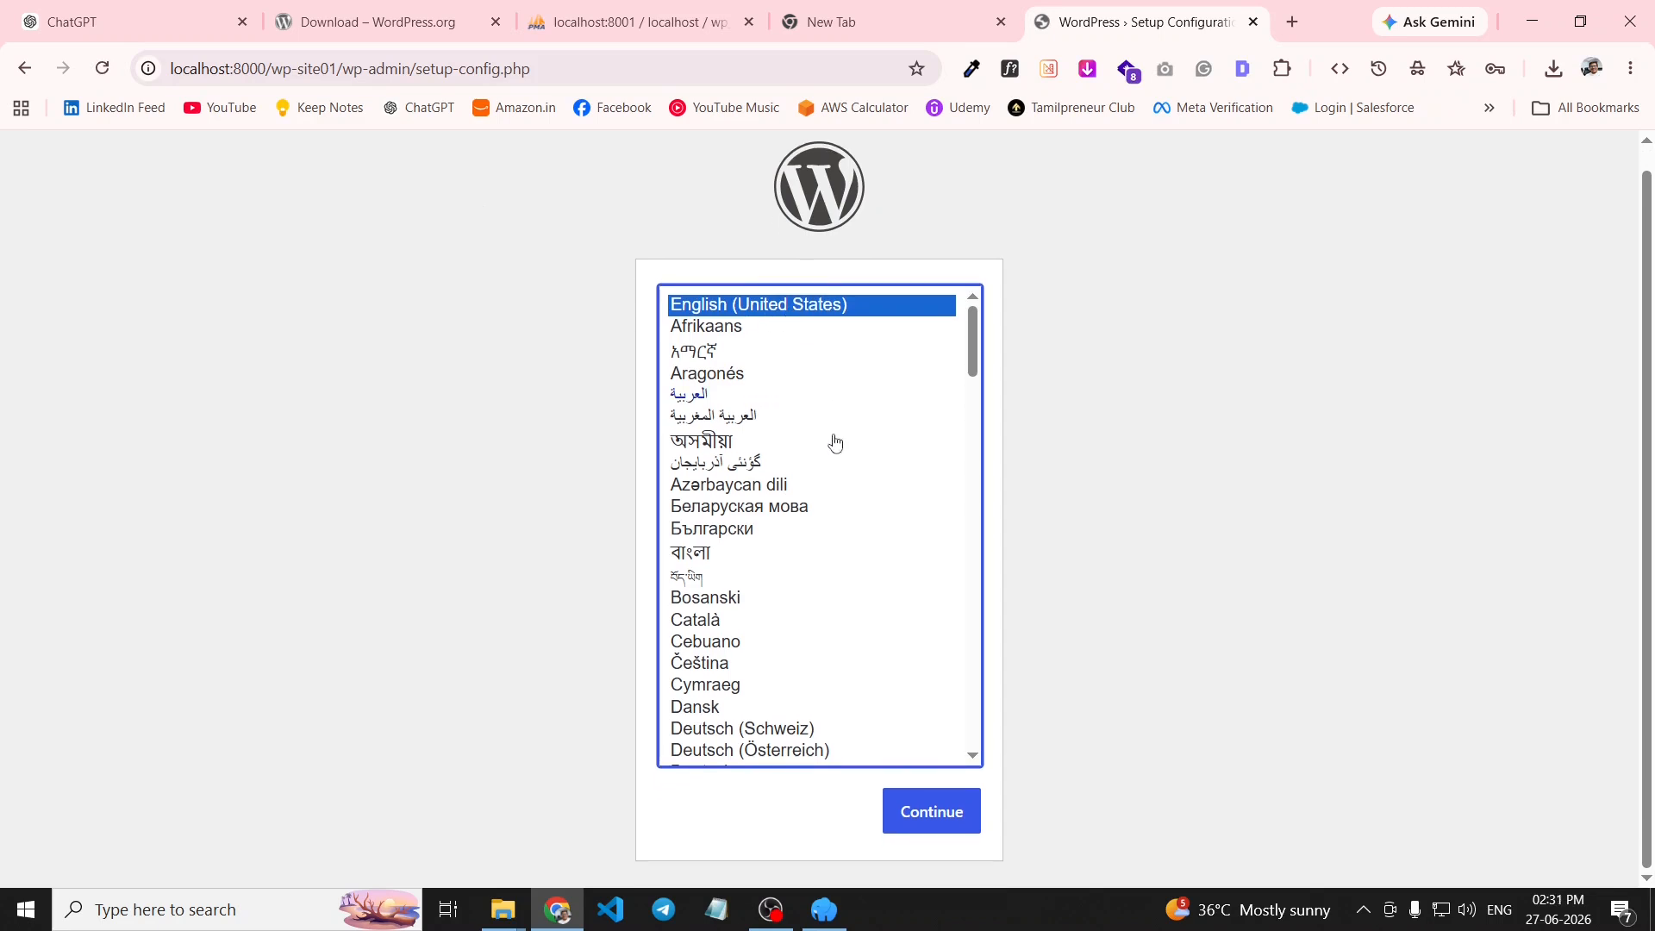
pyautogui.click(935, 822)
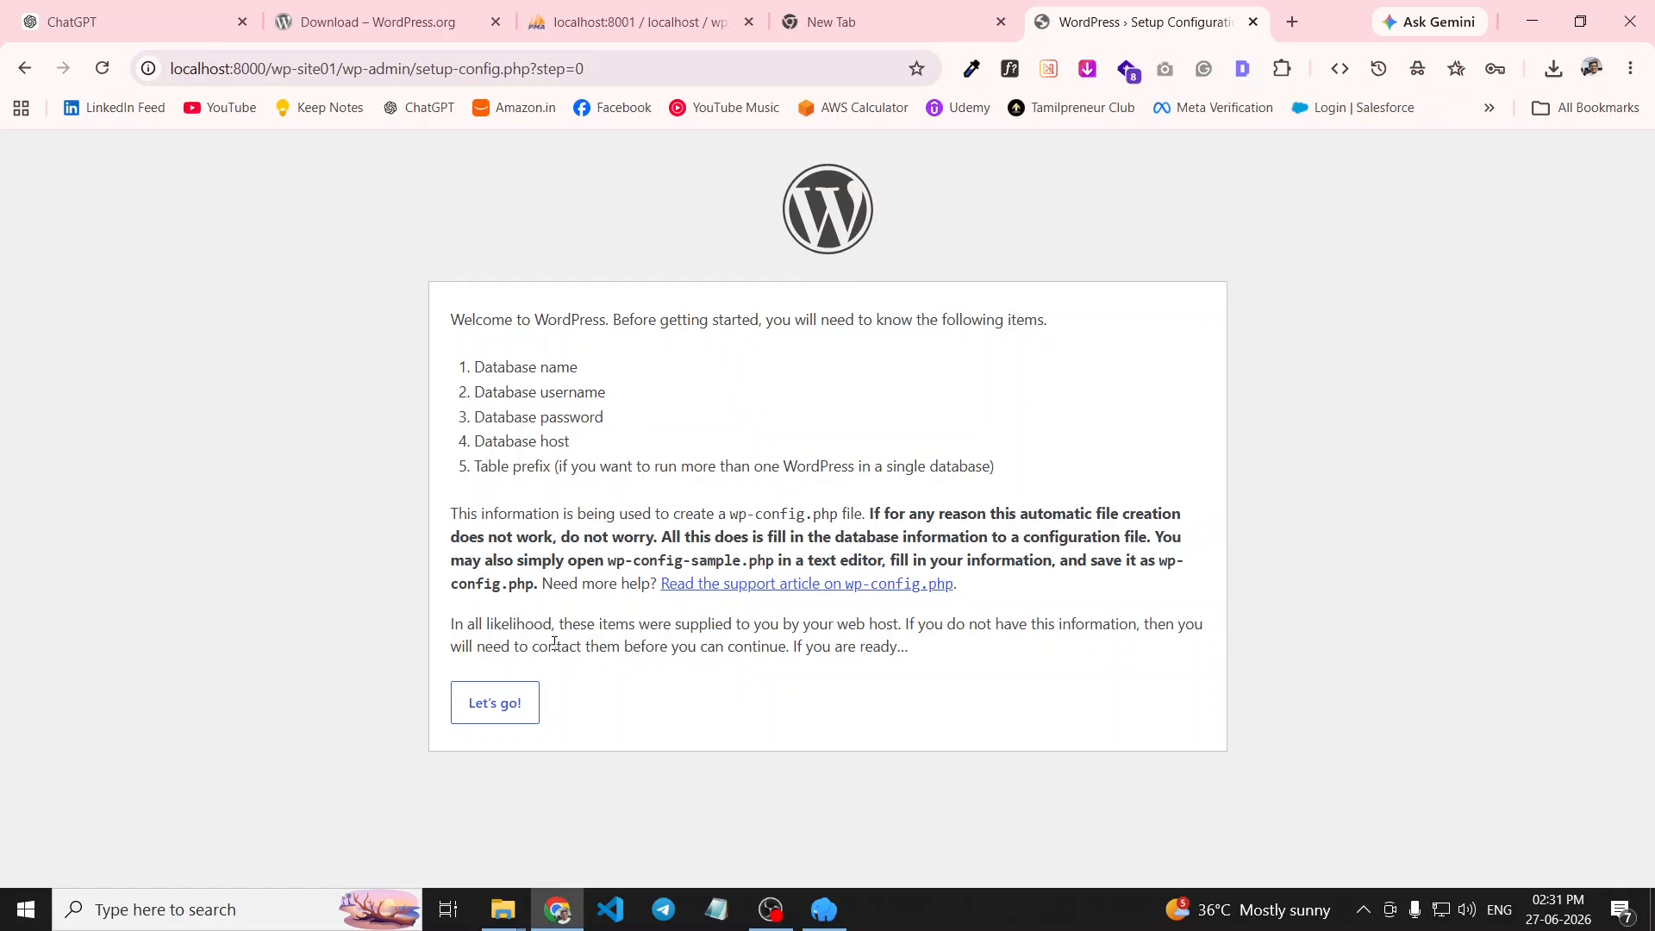
pyautogui.click(517, 704)
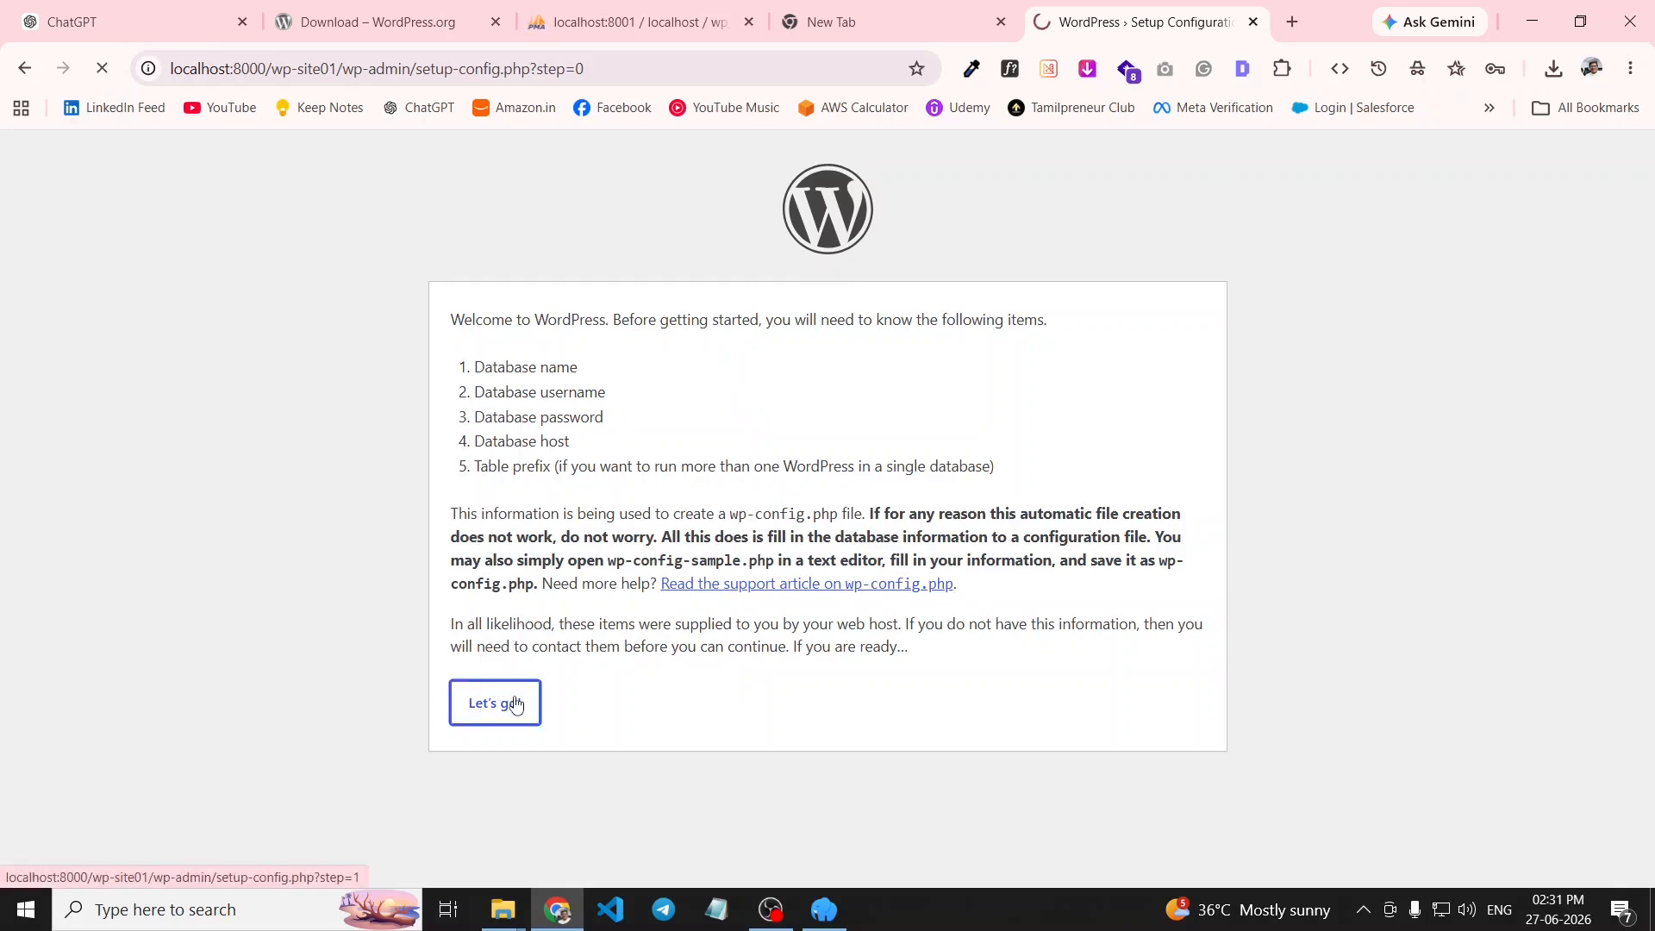
# - Submit database name wp_site01_db01 with username root and a blank password
pyautogui.click(636, 382)
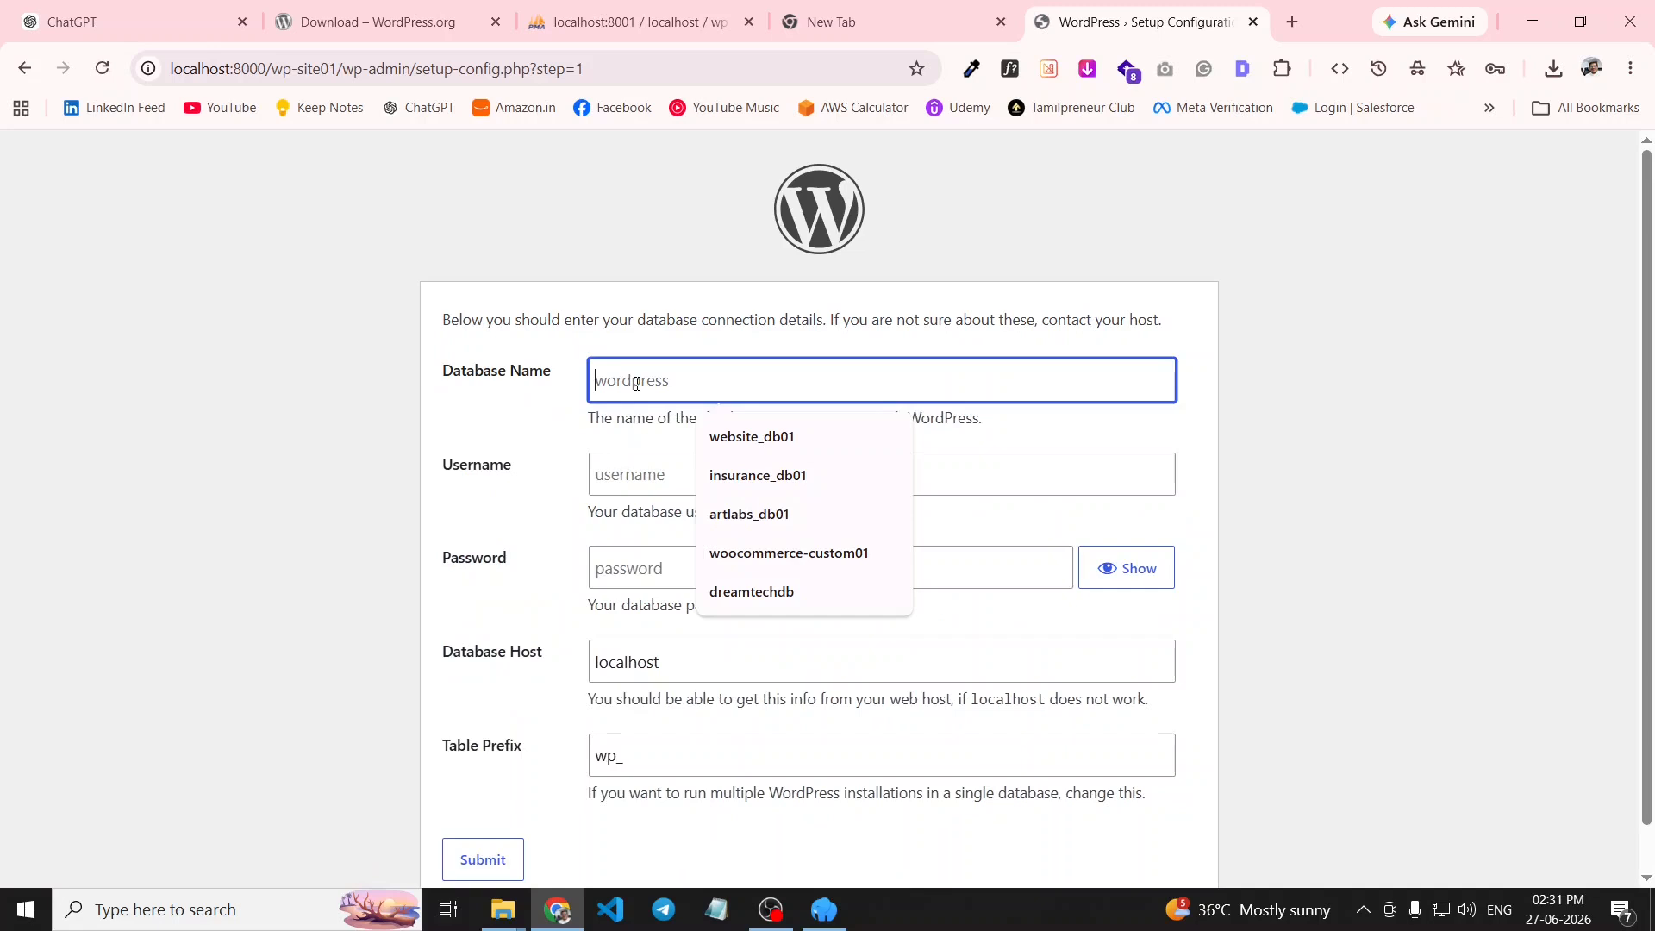
pyautogui.press('super+v')
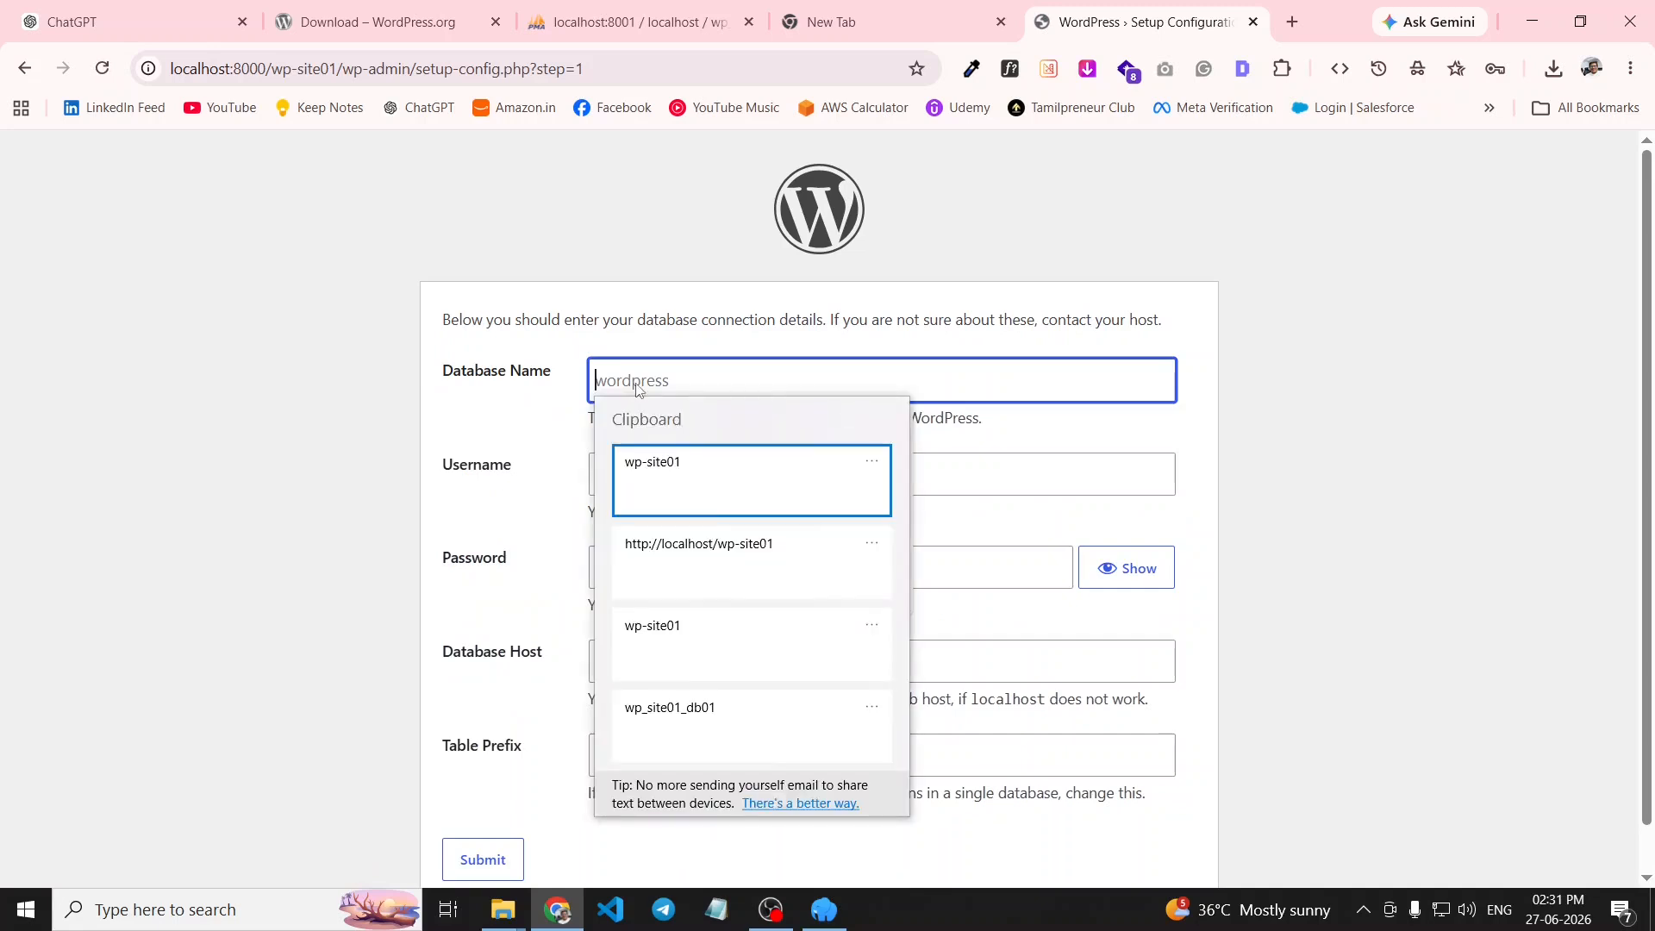
pyautogui.click(715, 709)
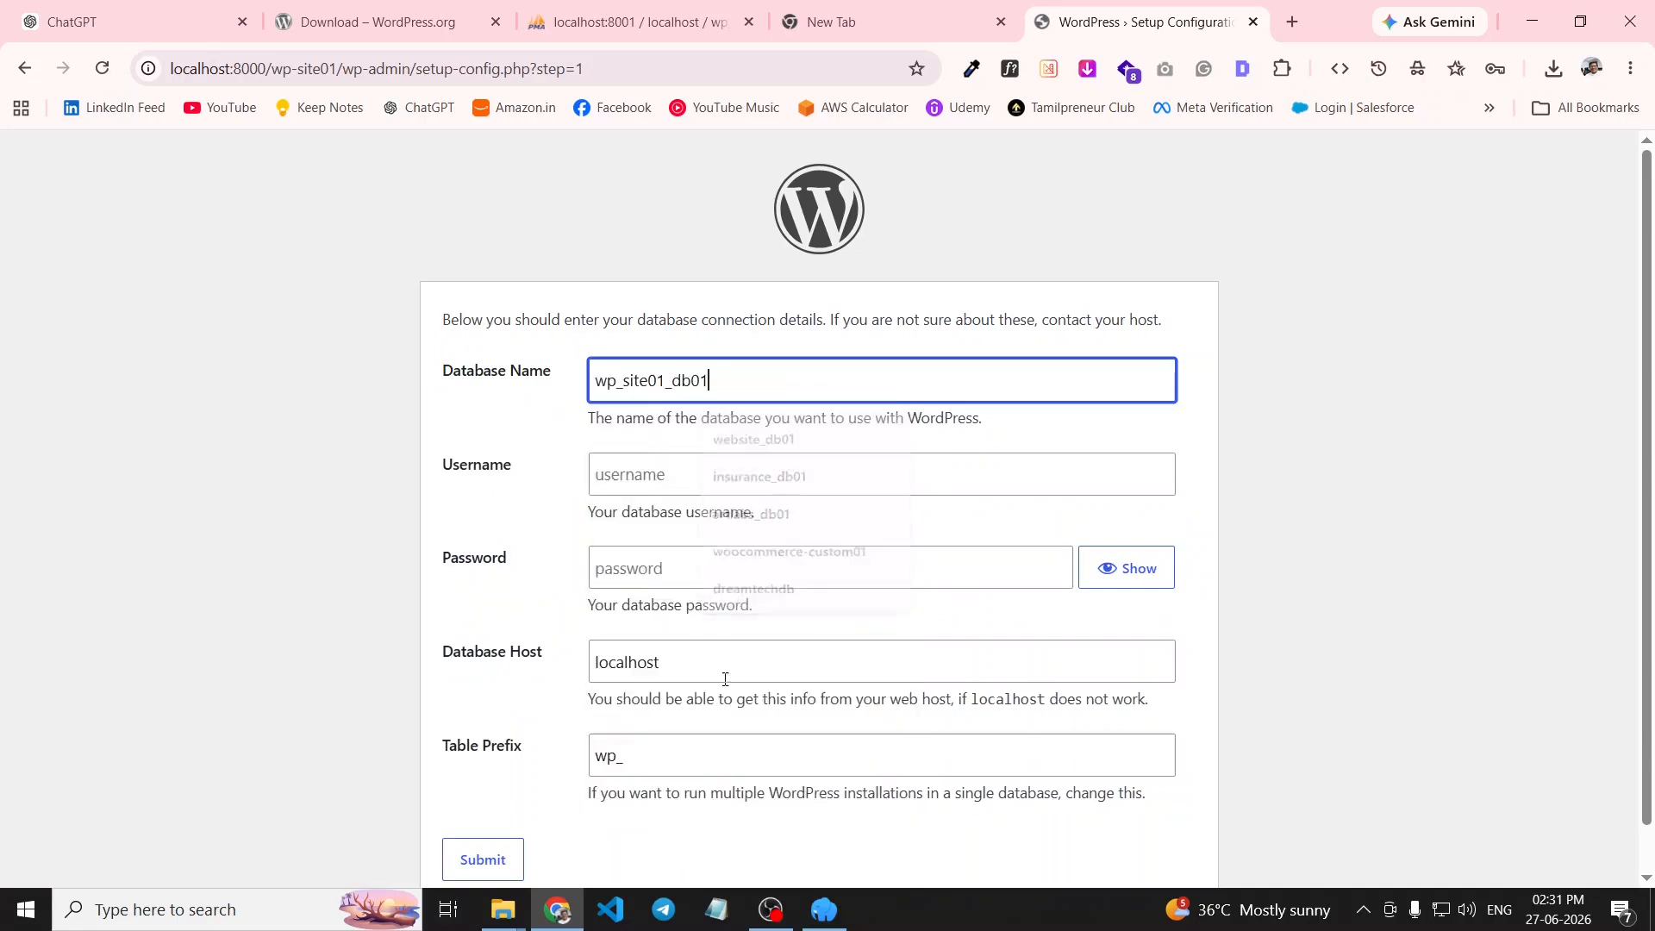
pyautogui.click(687, 485)
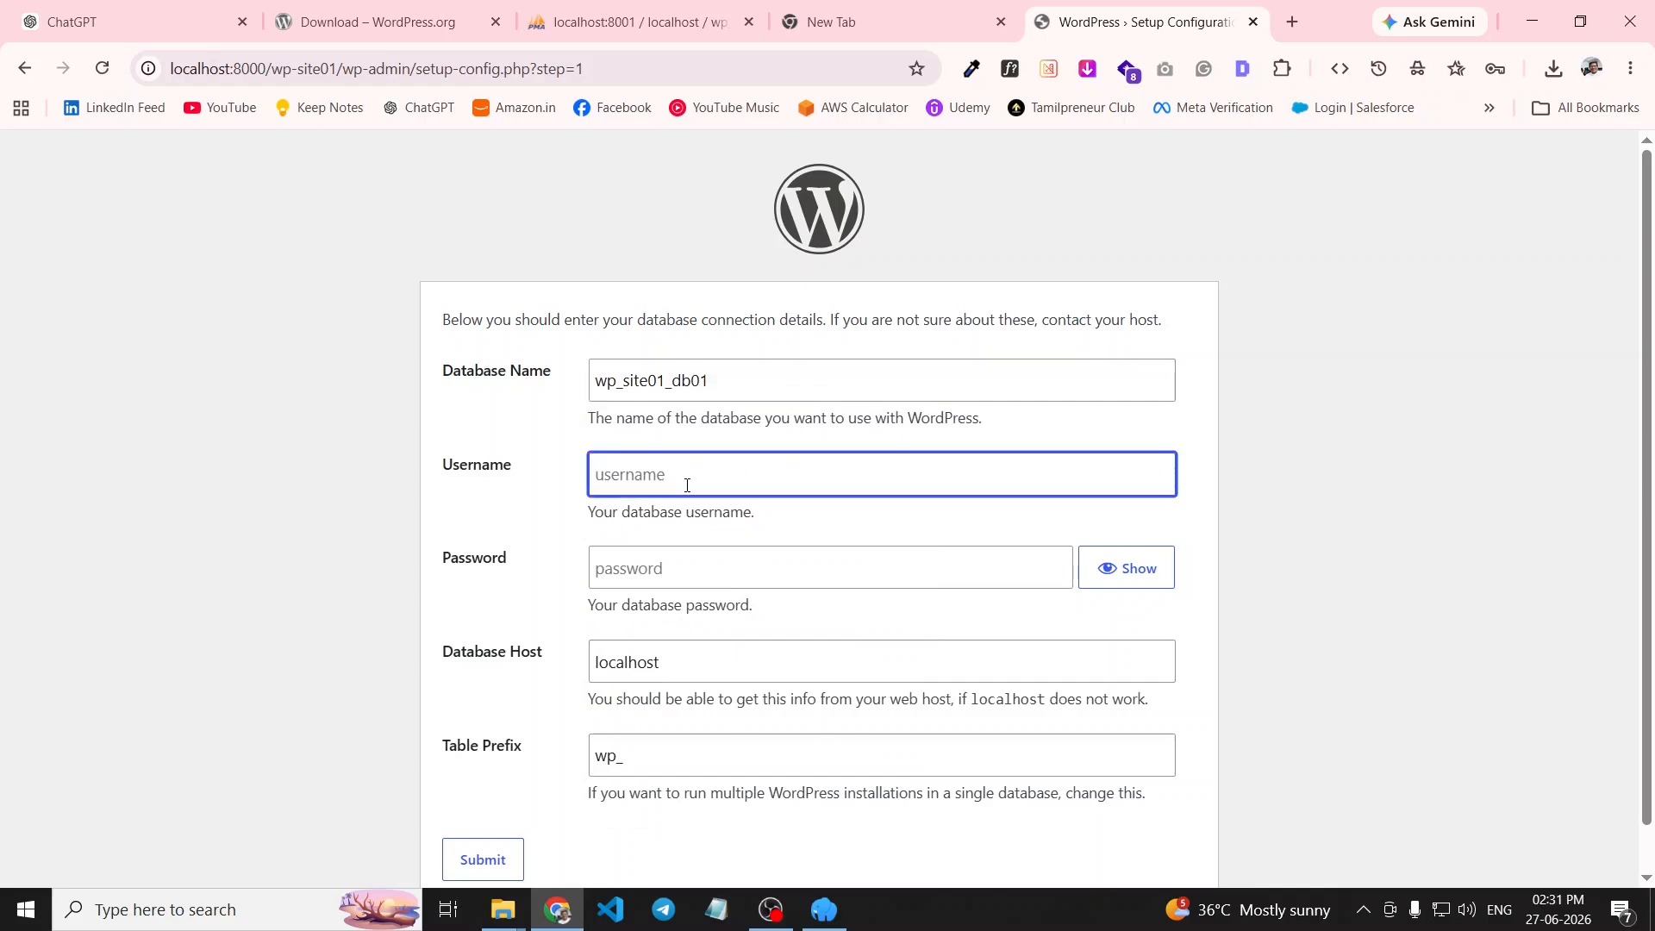
pyautogui.write('root')
pyautogui.press('Tab')
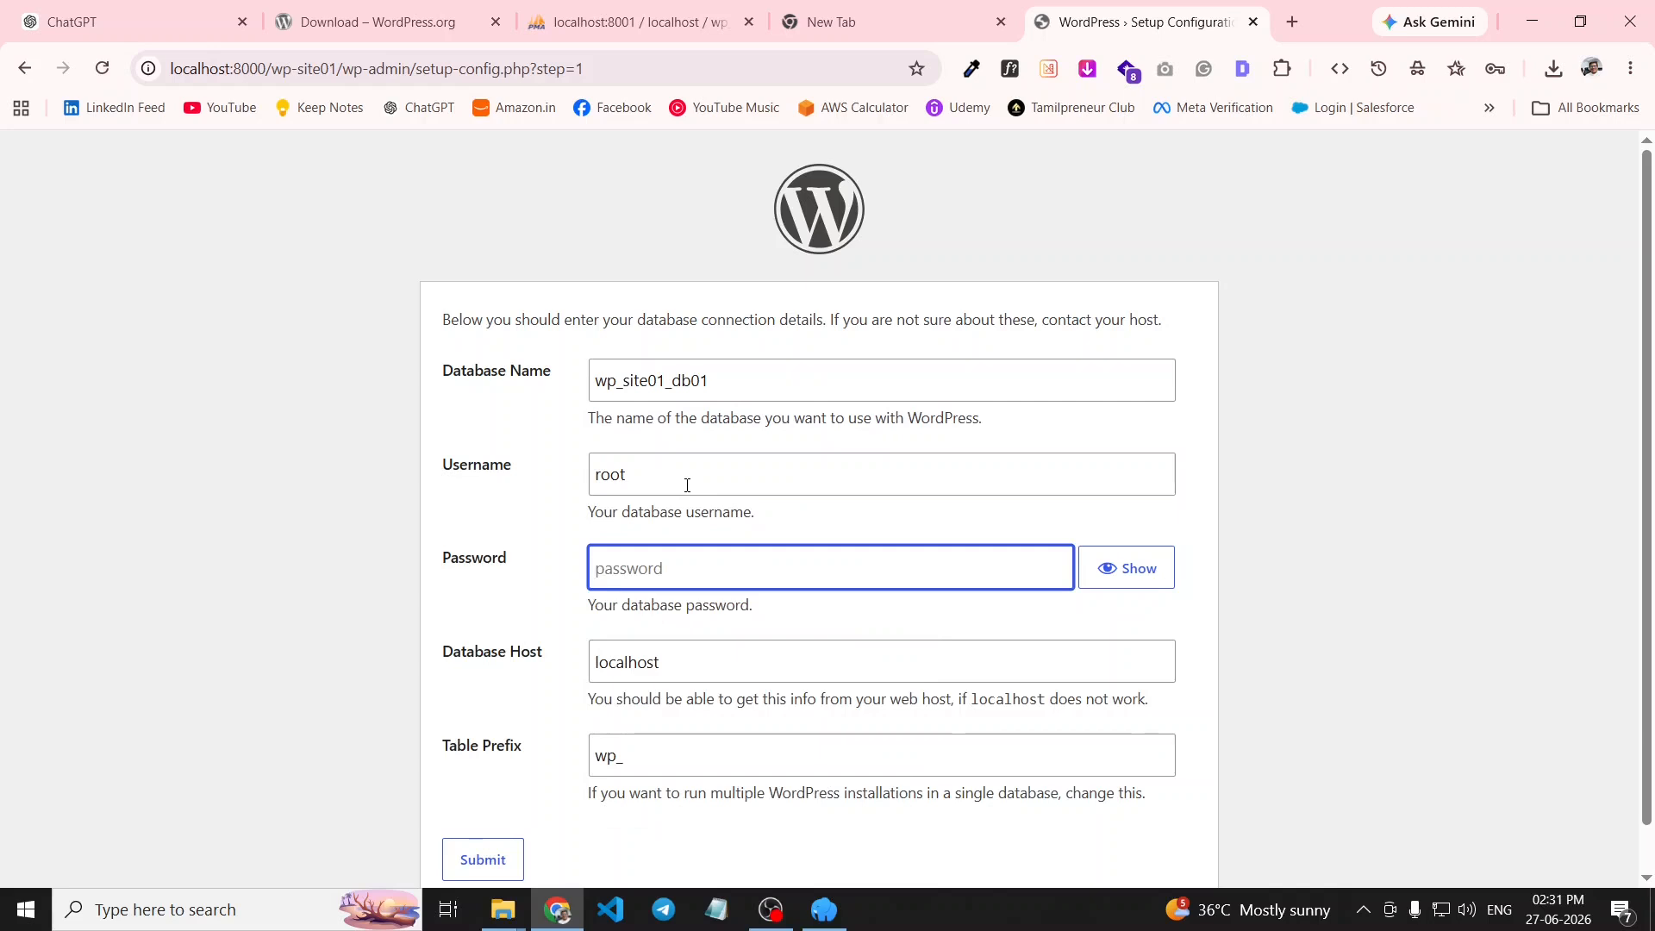
pyautogui.scroll(-1, 687, 486)
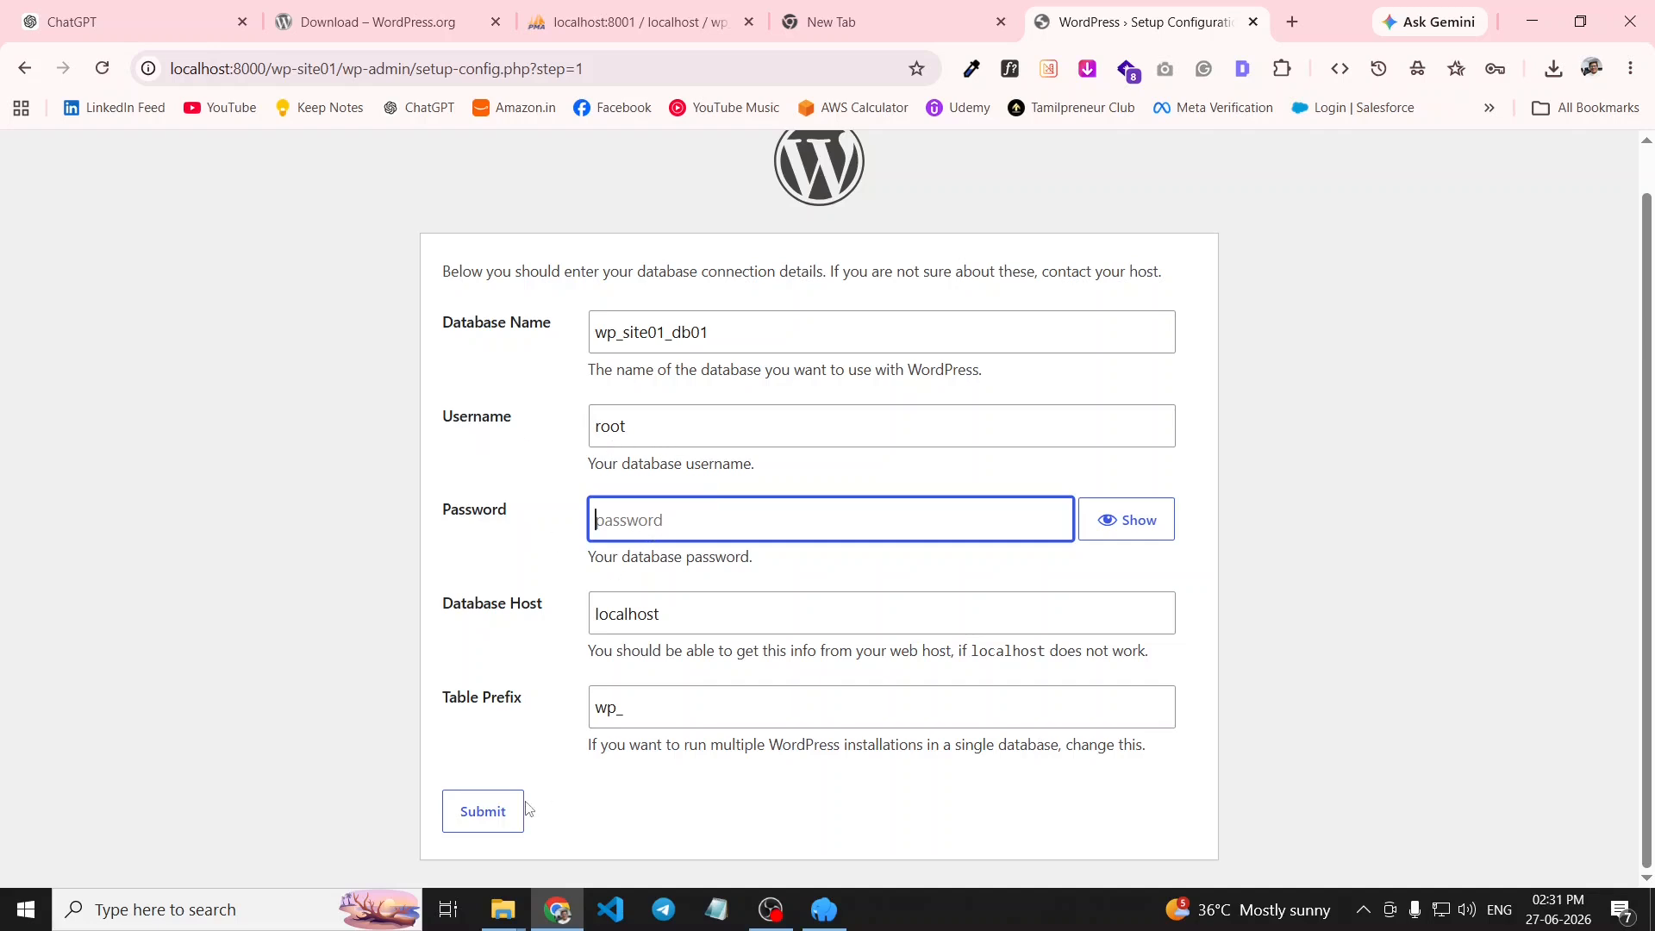
pyautogui.click(486, 820)
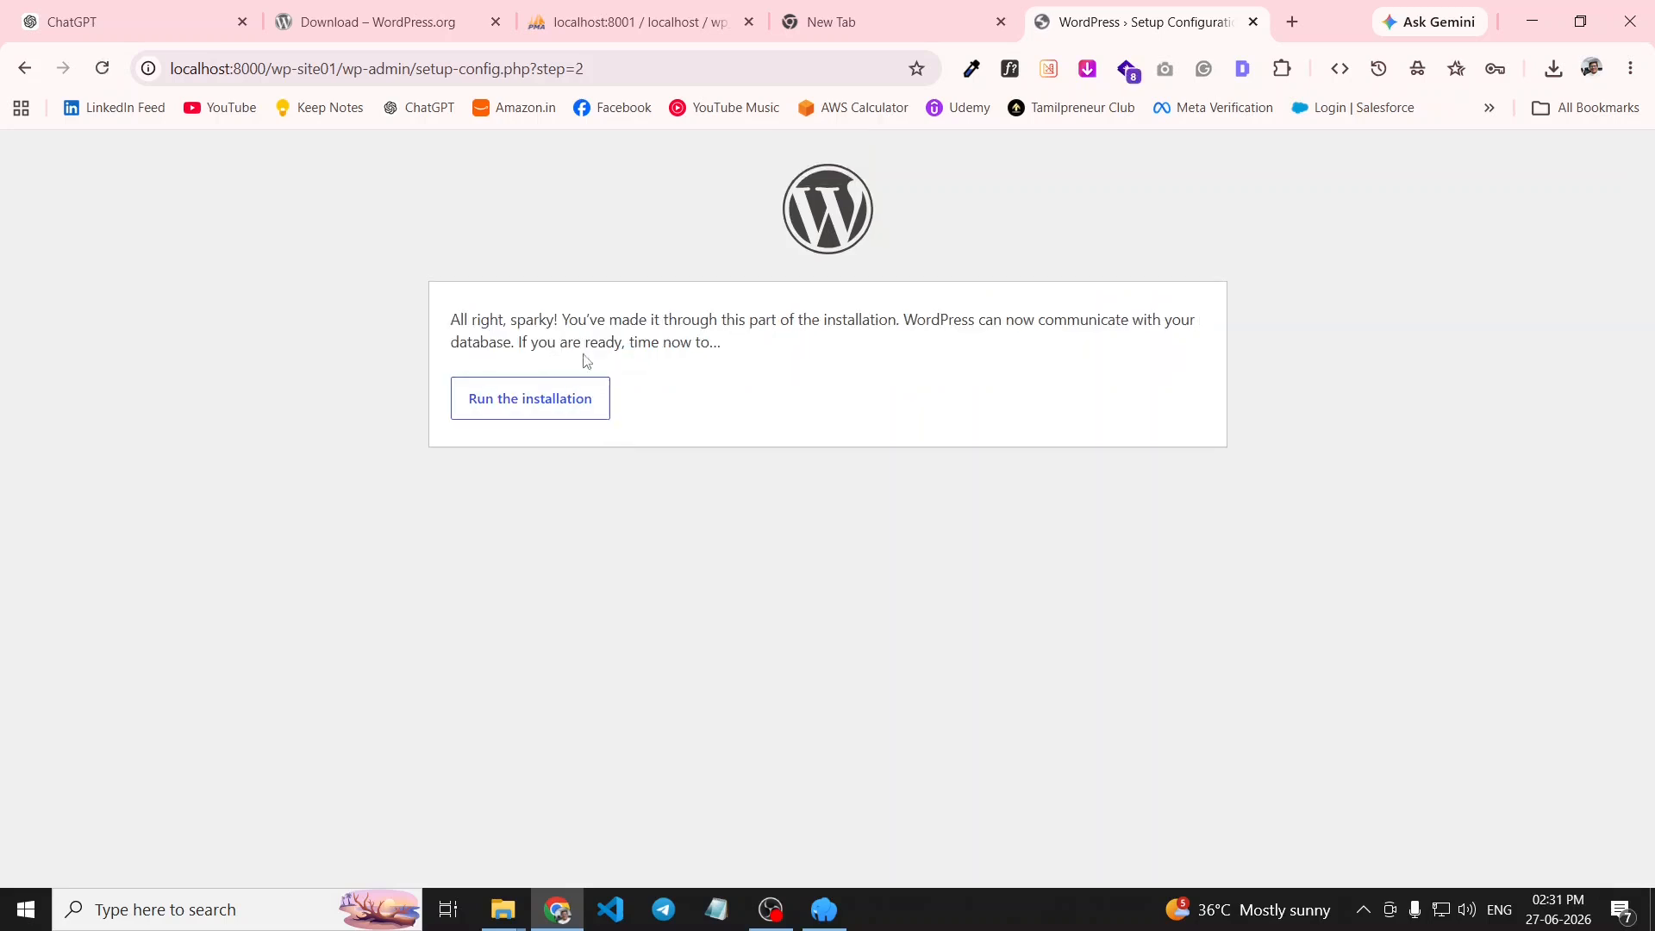
# - Start the installation and enter site title 'Site Title', username admin and a password
pyautogui.click(548, 413)
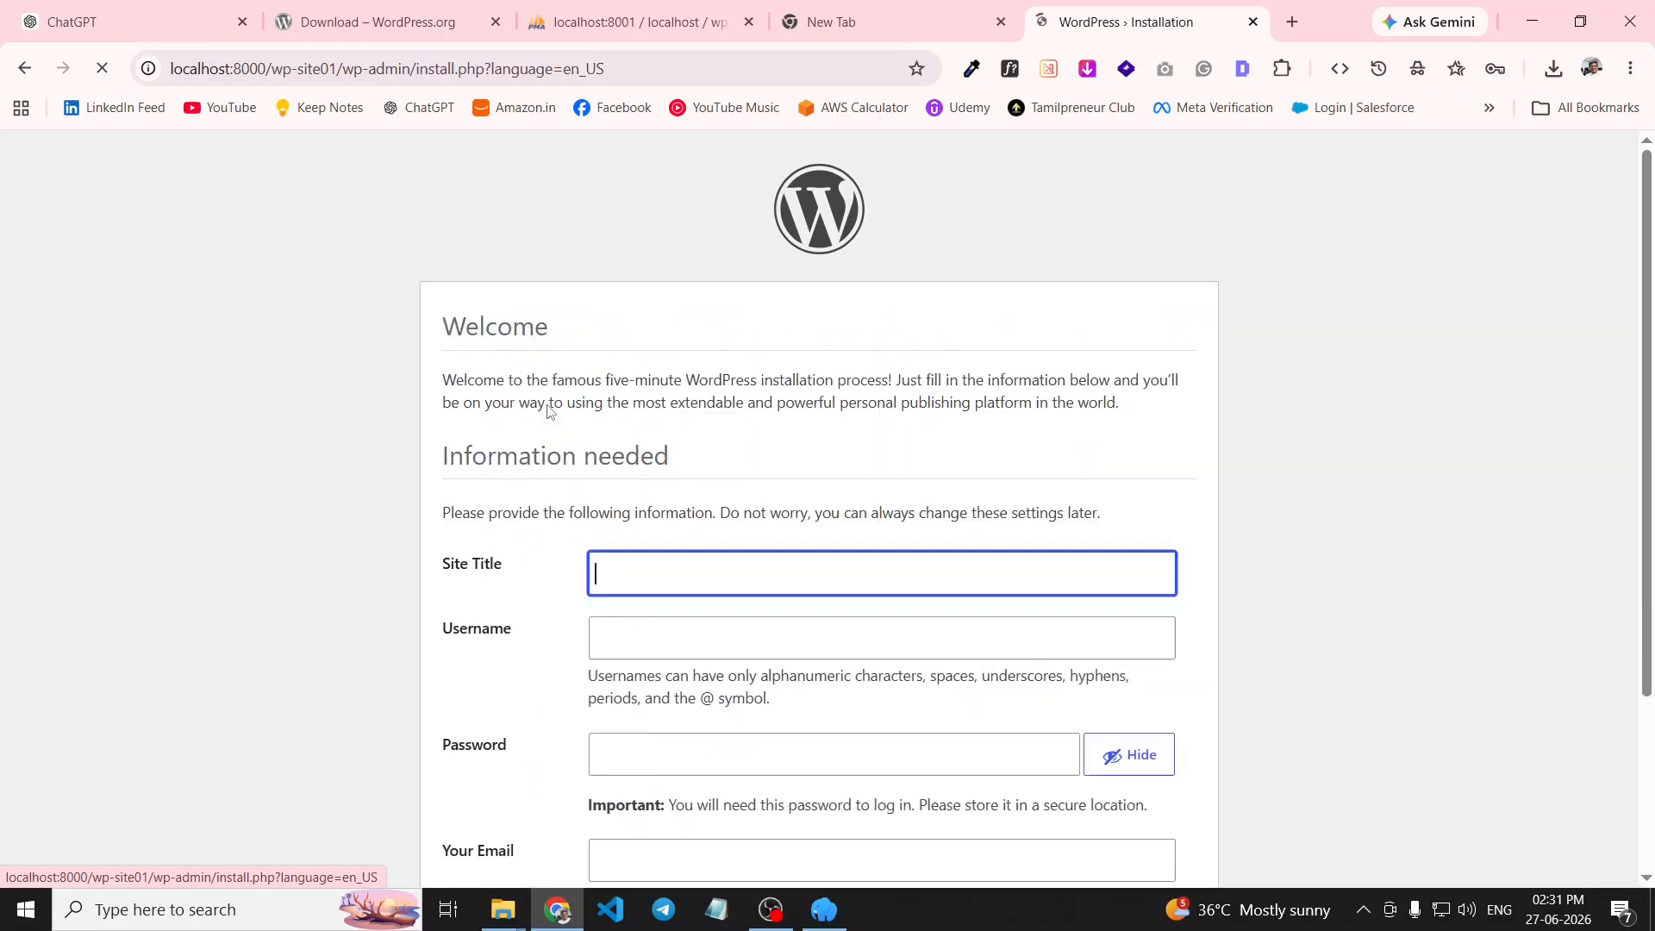
pyautogui.scroll(-2, 636, 462)
pyautogui.click(650, 357)
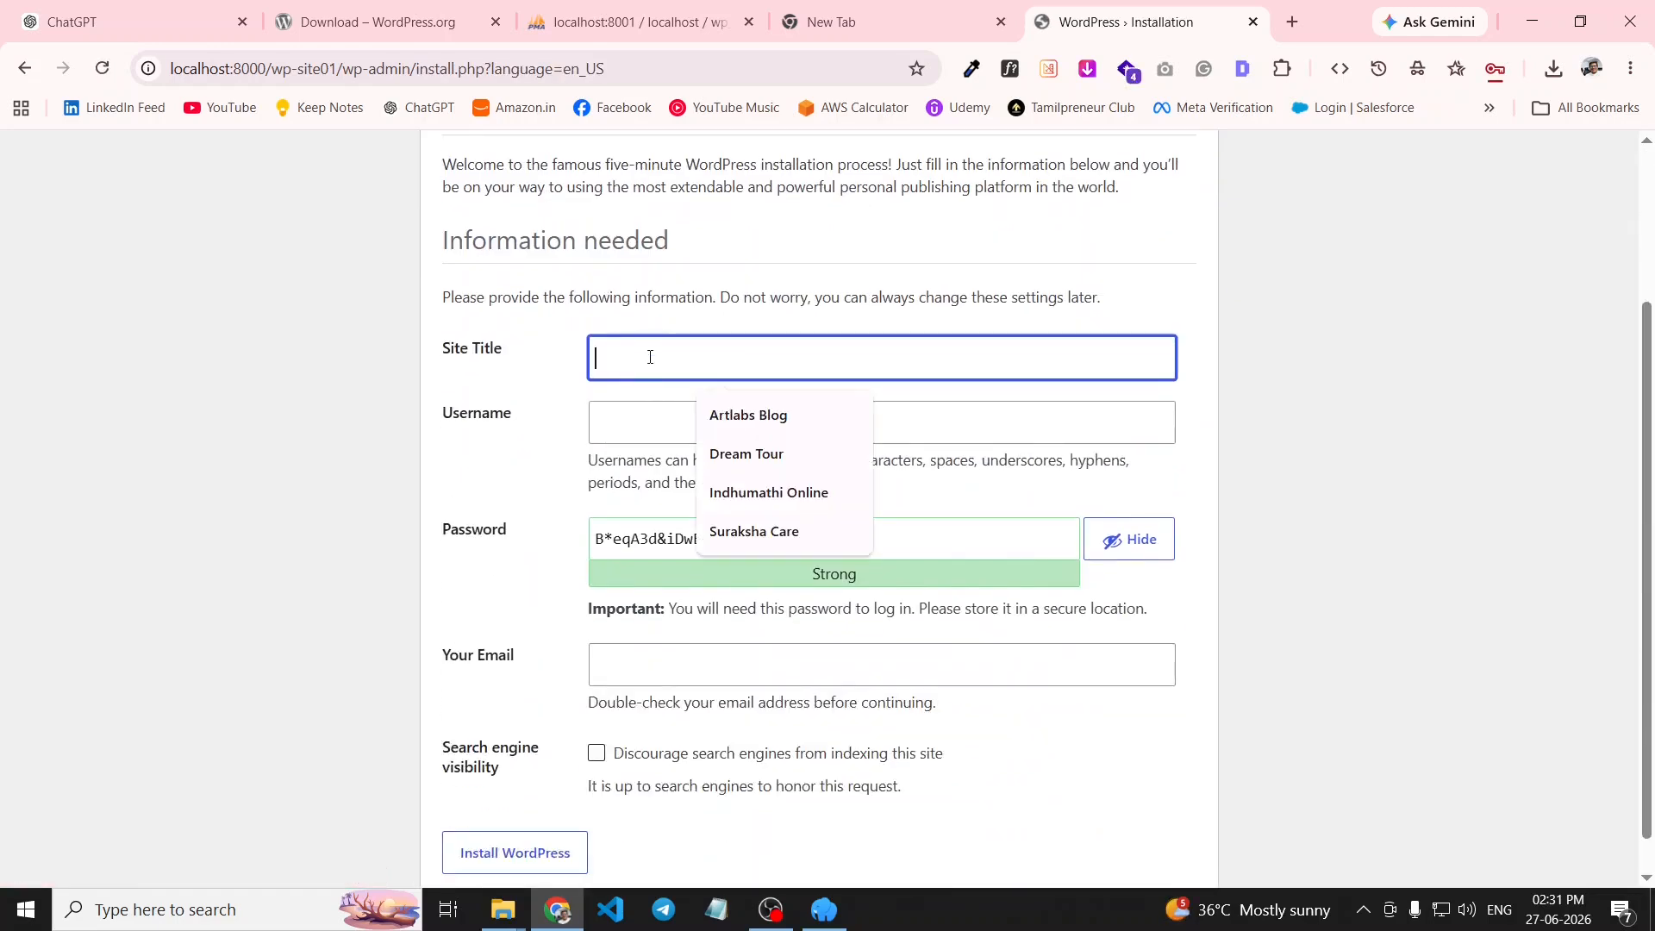
pyautogui.write('Sit')
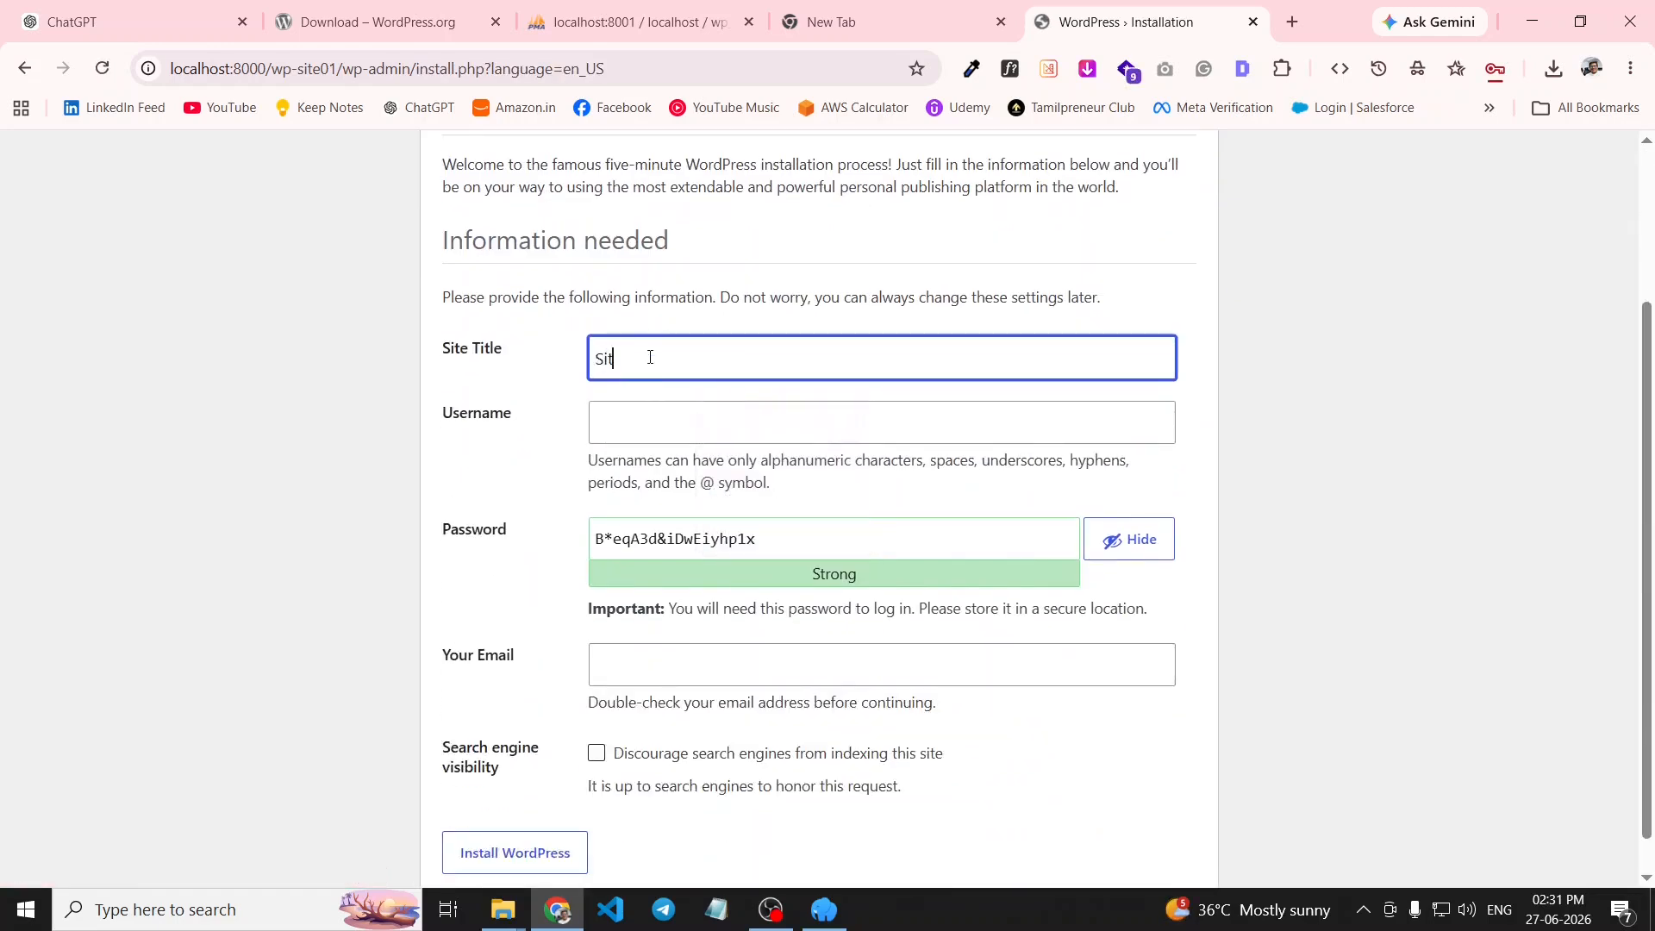
pyautogui.write('e Title')
pyautogui.press('Tab')
pyautogui.write('admin')
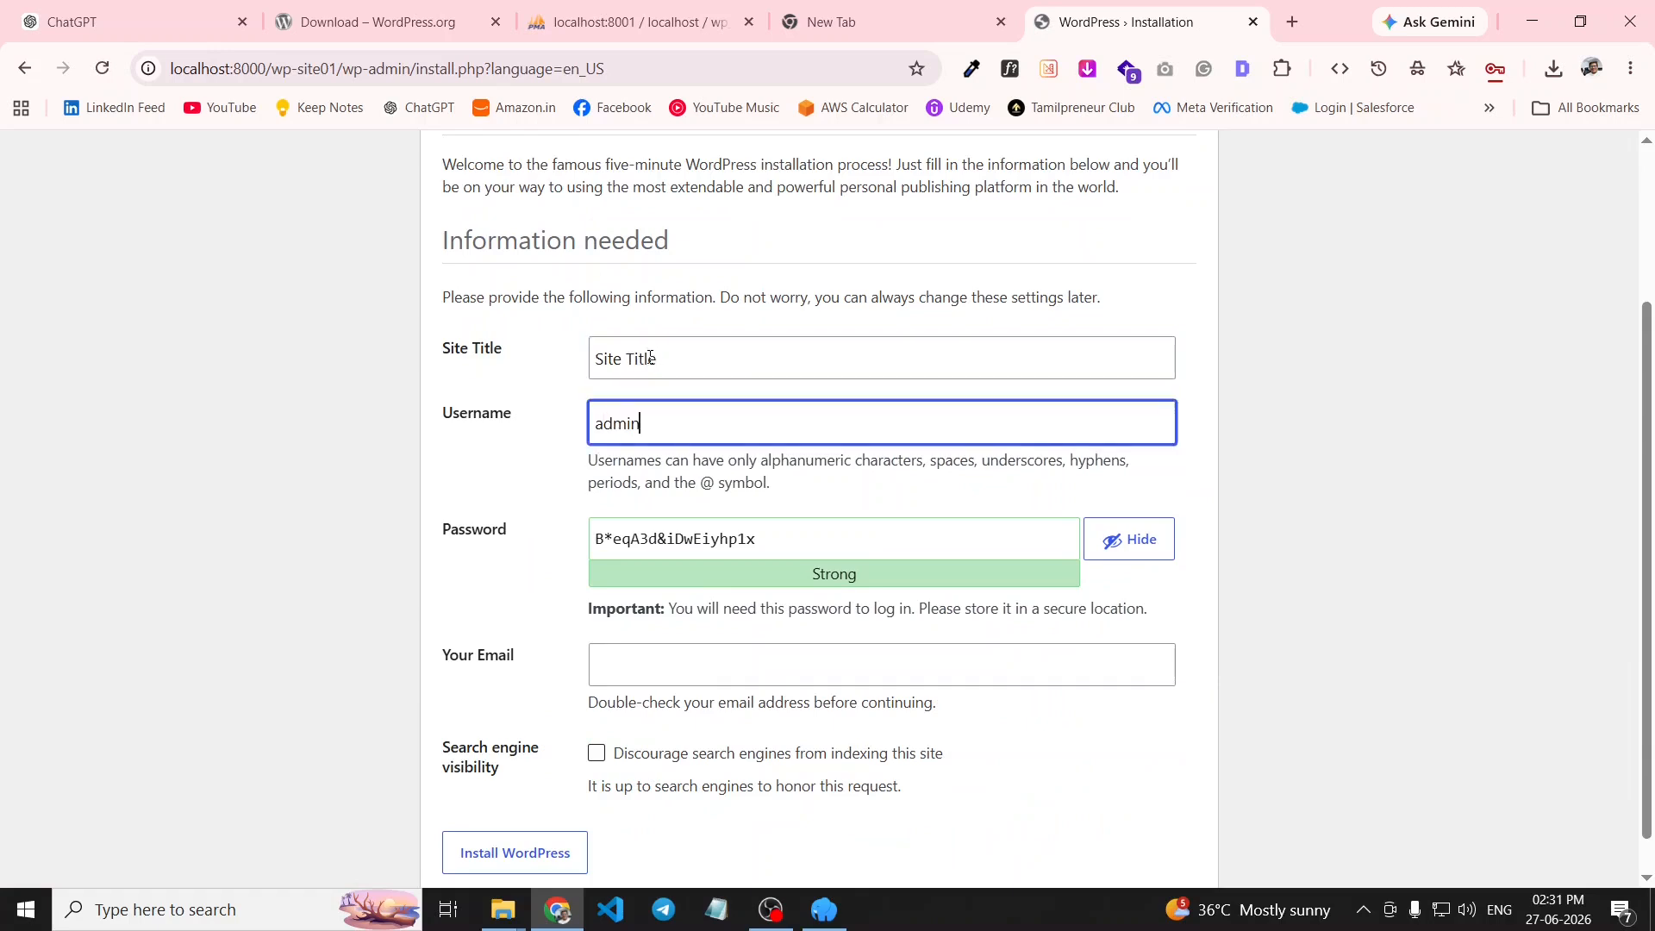
pyautogui.press('Tab')
pyautogui.write('admin')
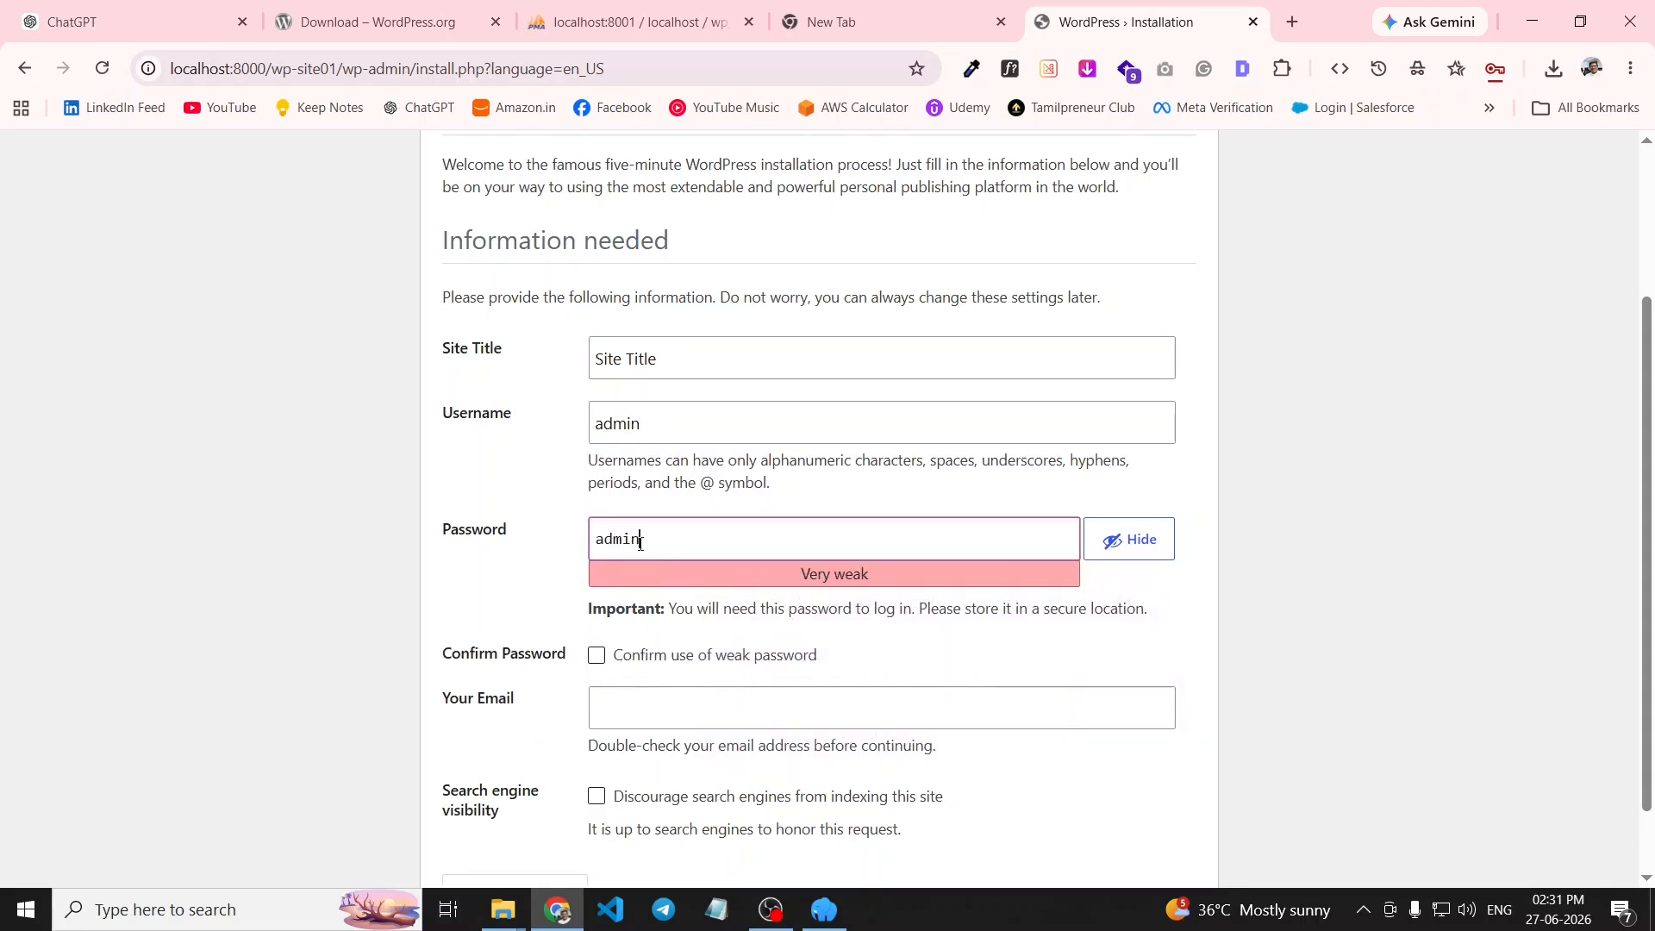
# - Confirm the weak password, fill in the saved admin e-mail, and install WordPress
pyautogui.click(595, 658)
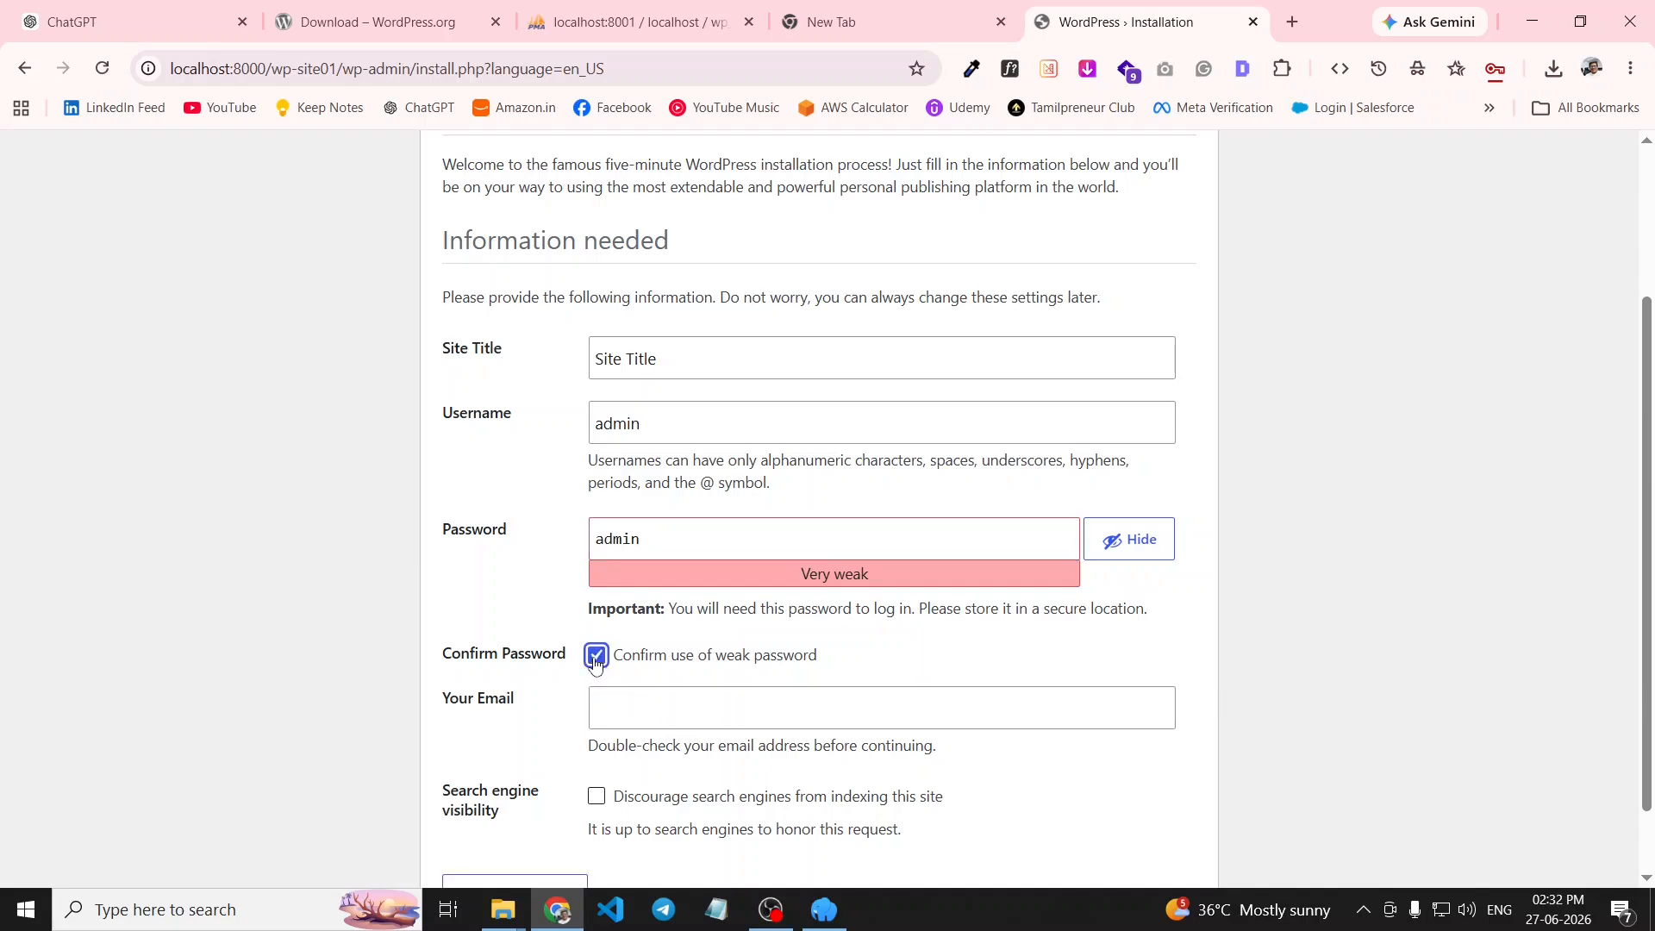
pyautogui.scroll(-1, 595, 664)
pyautogui.click(921, 625)
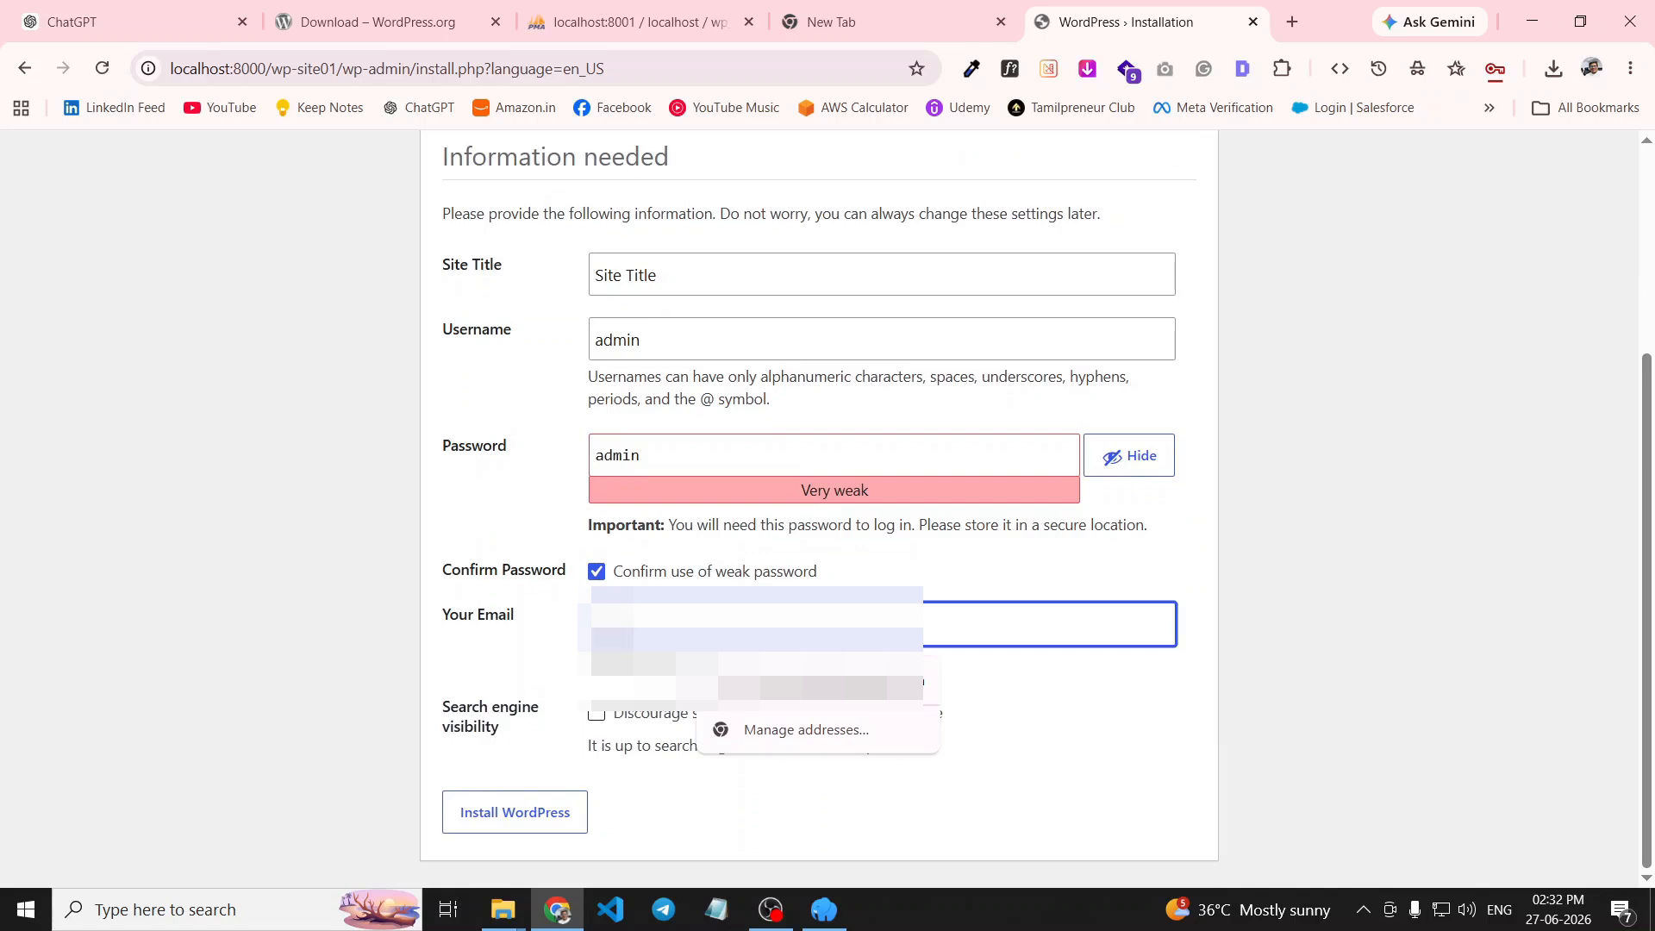
pyautogui.click(819, 682)
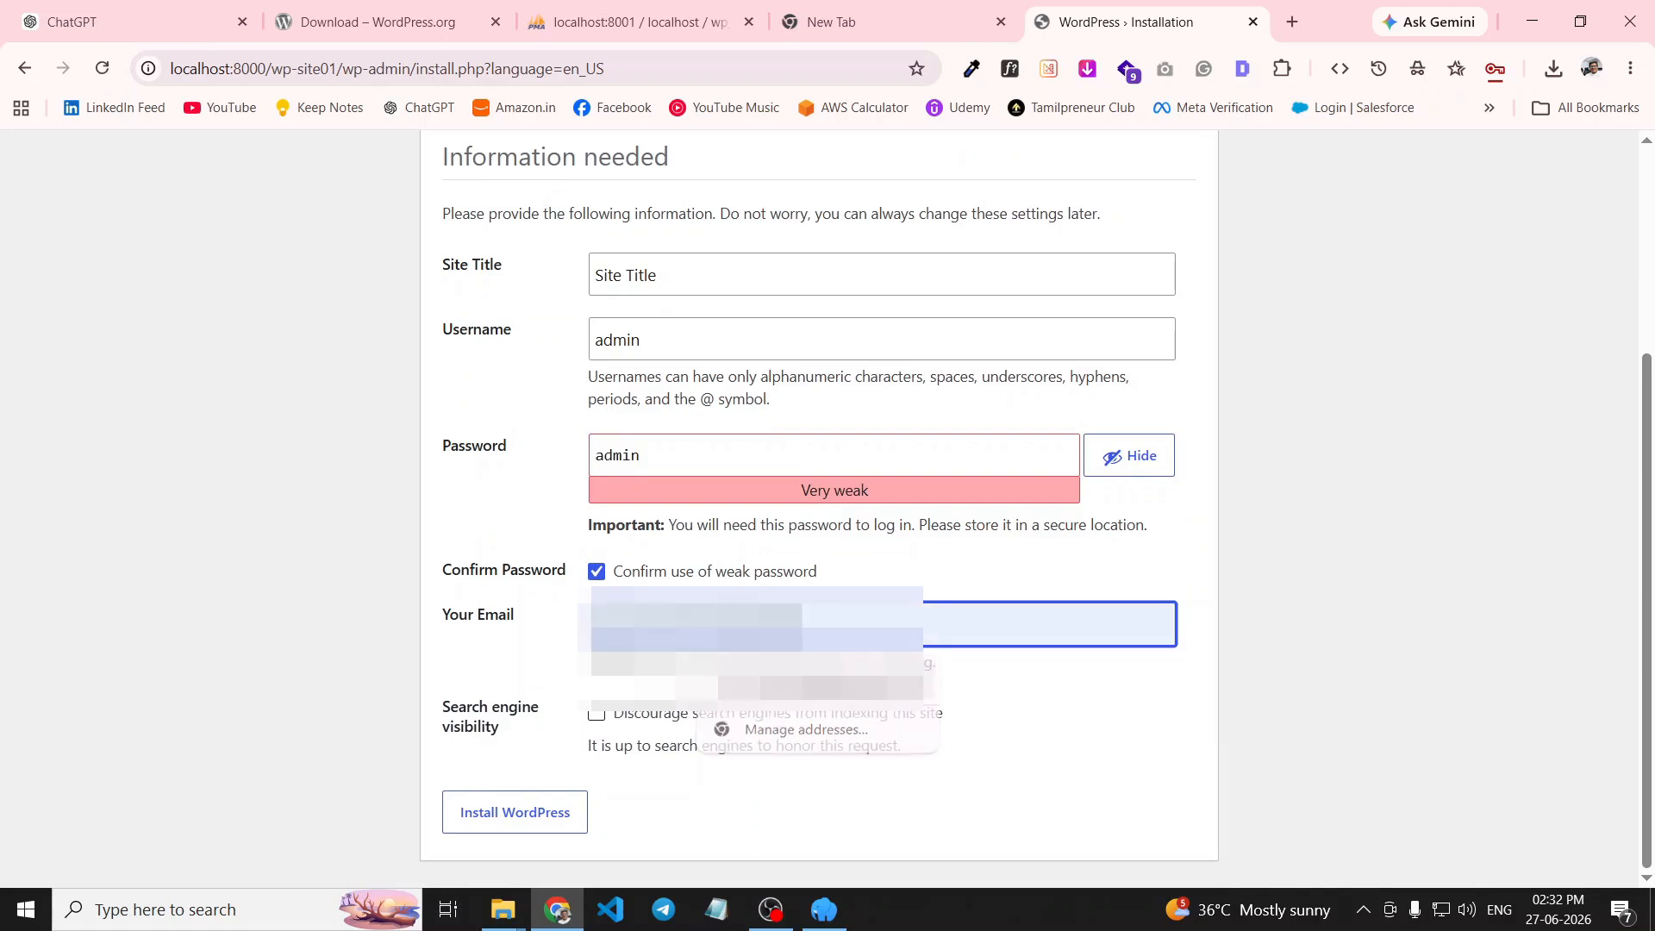
pyautogui.click(509, 819)
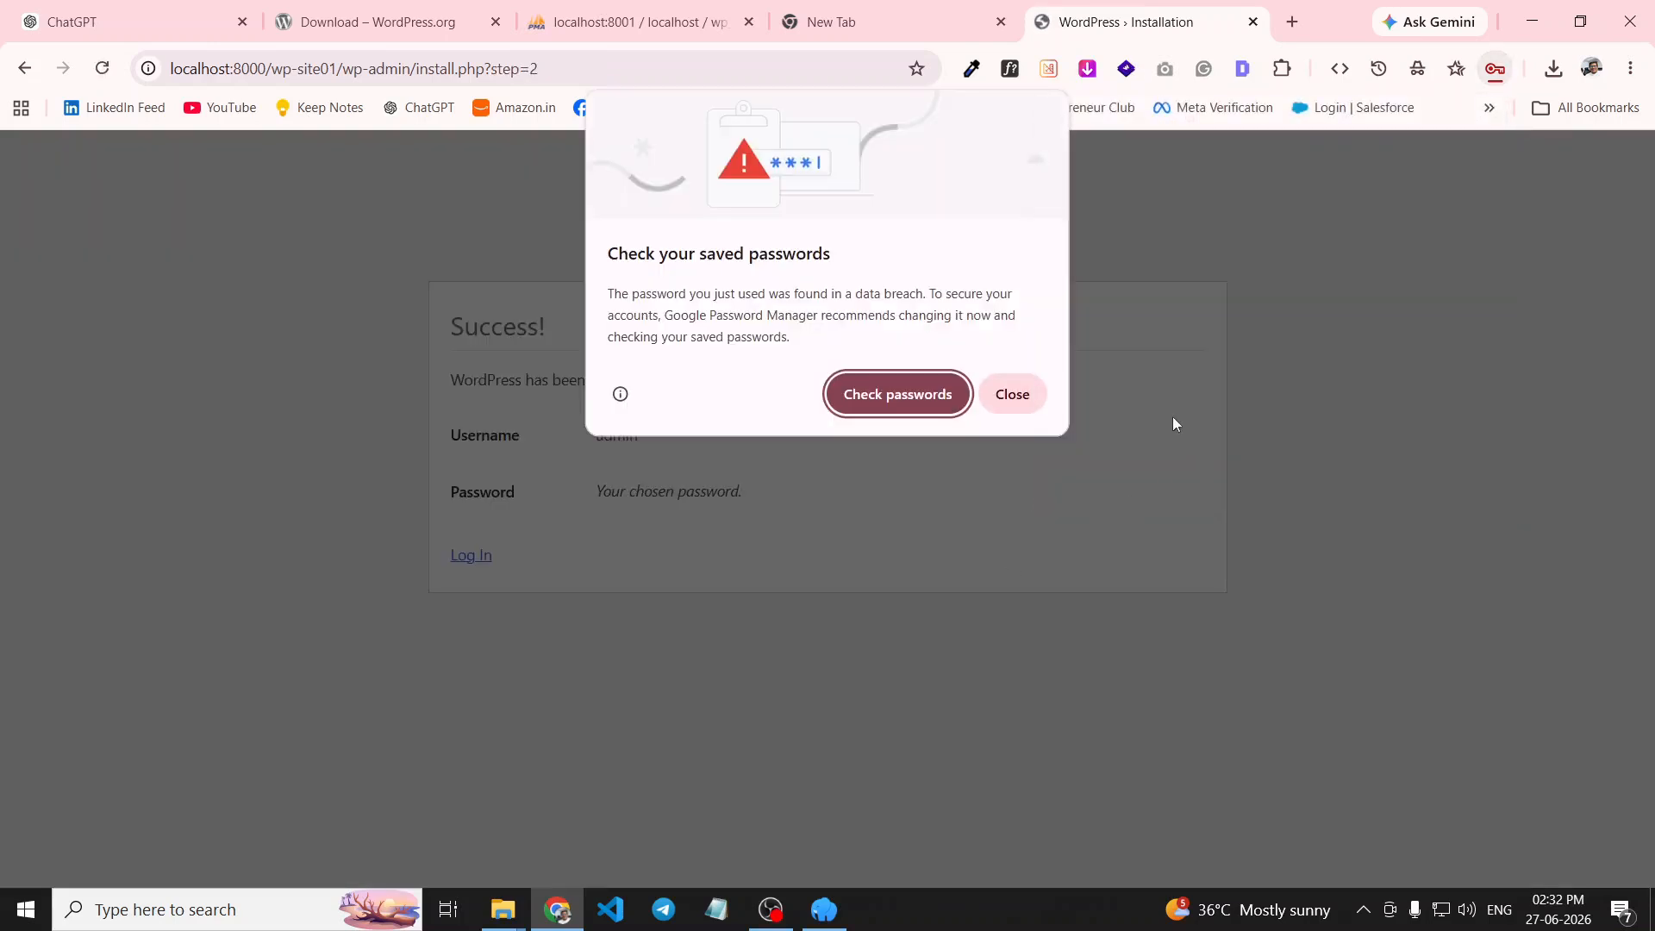
# - Dismiss the browser password prompts and log in to WordPress as admin with the account password
pyautogui.click(1009, 397)
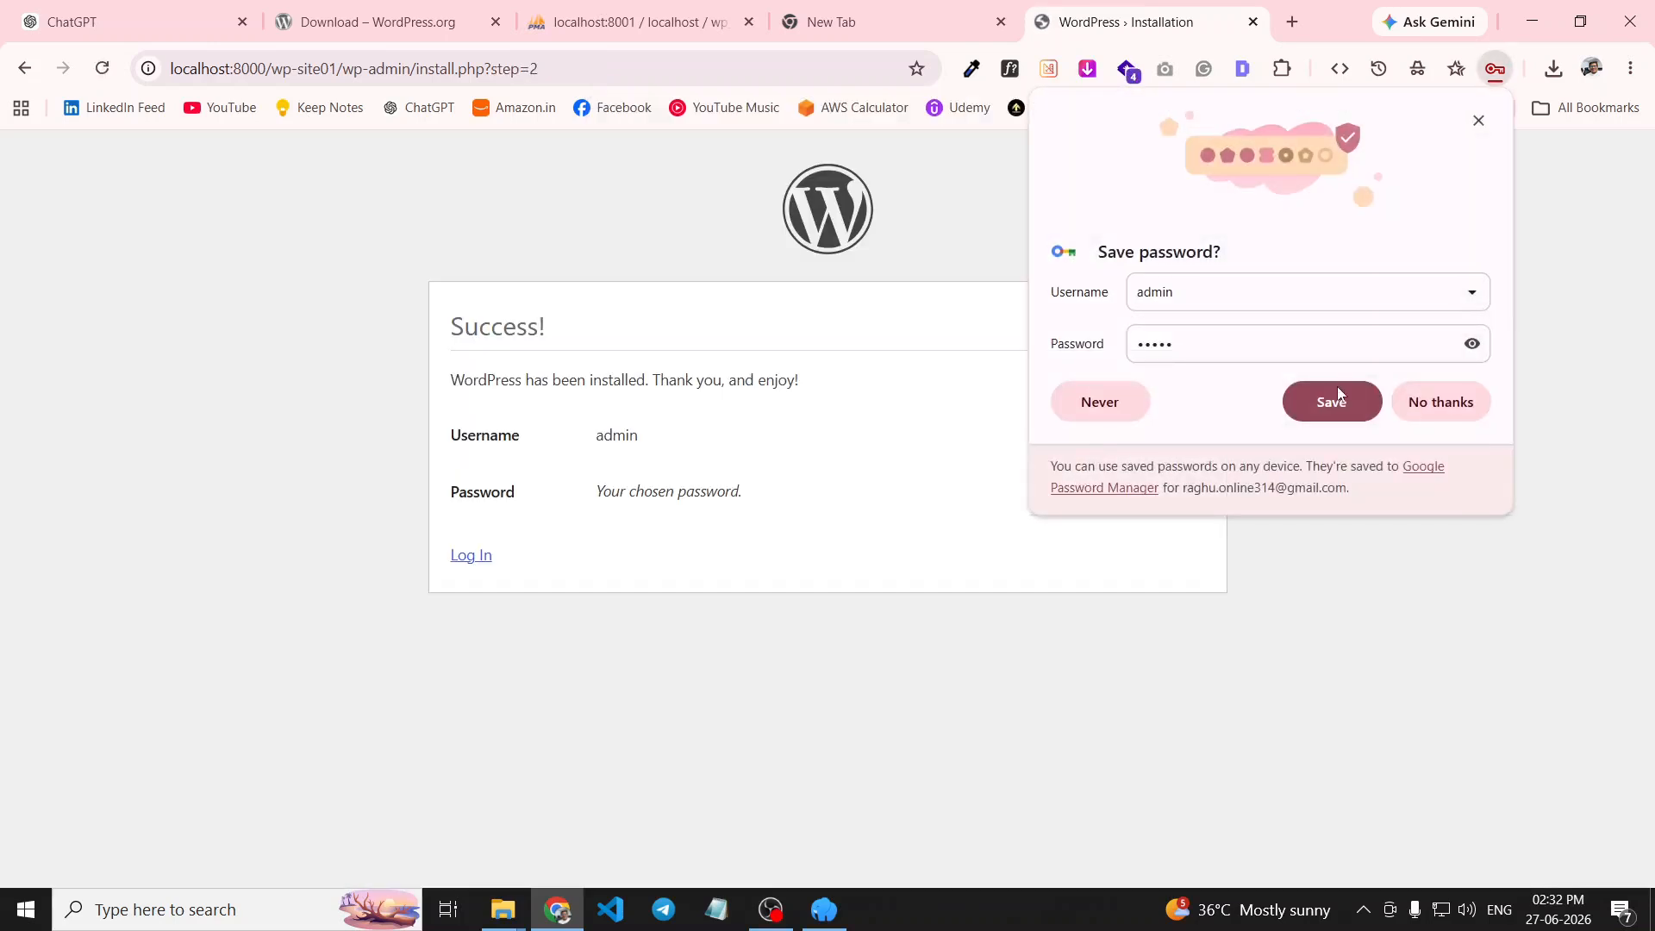
pyautogui.click(1478, 120)
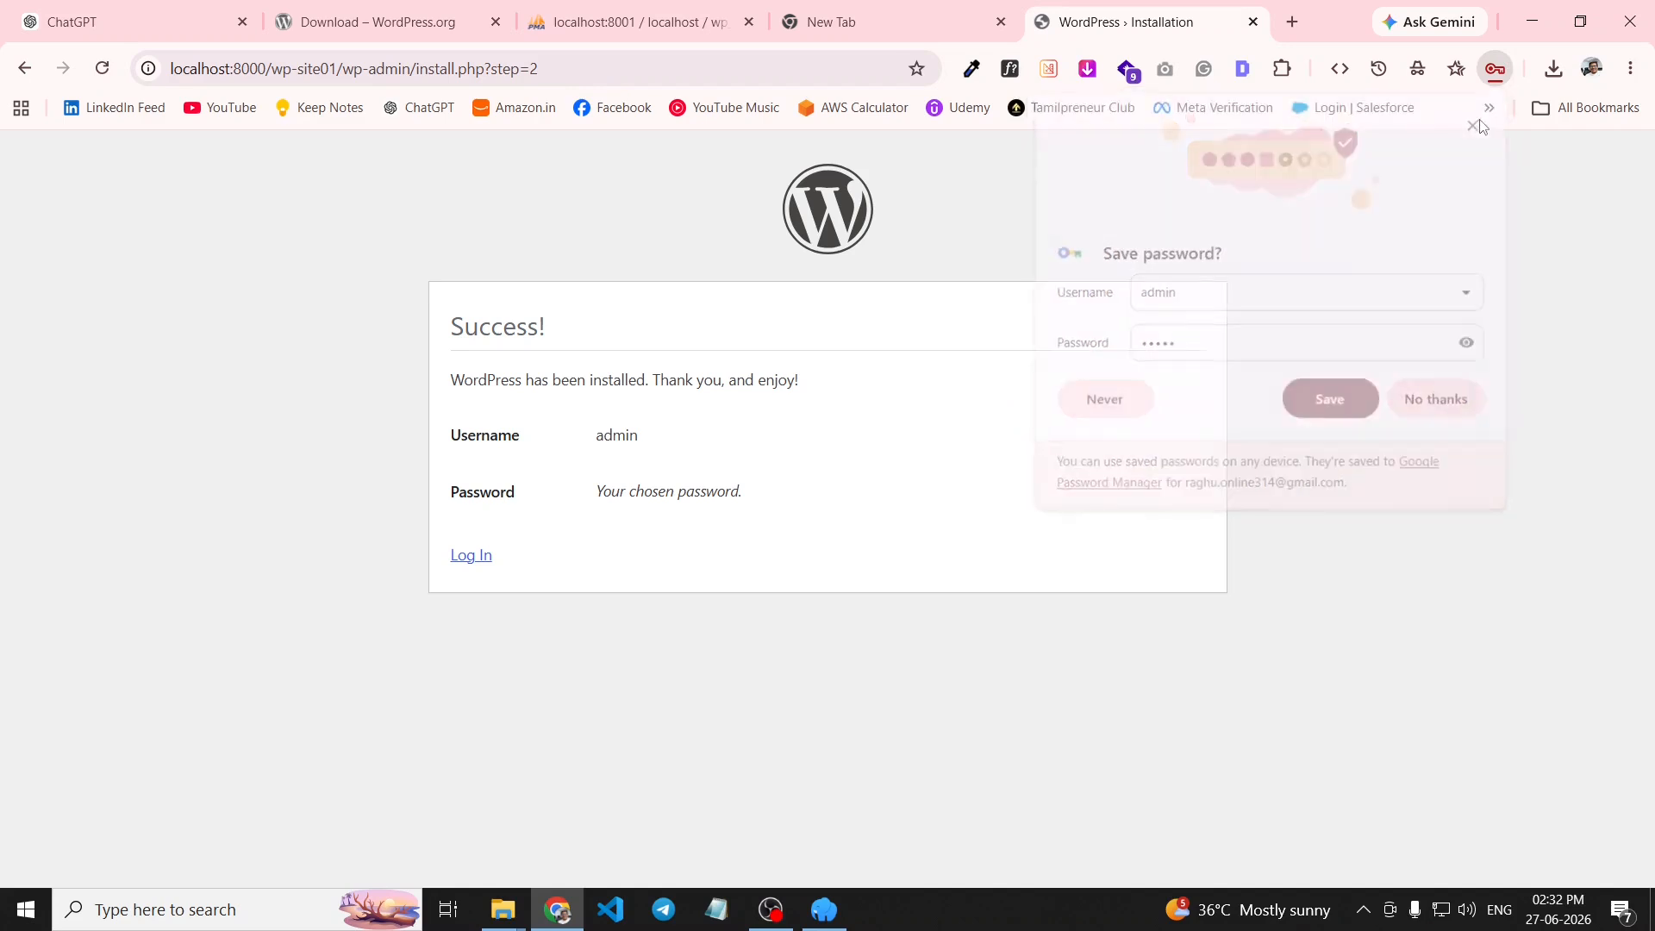
pyautogui.click(481, 556)
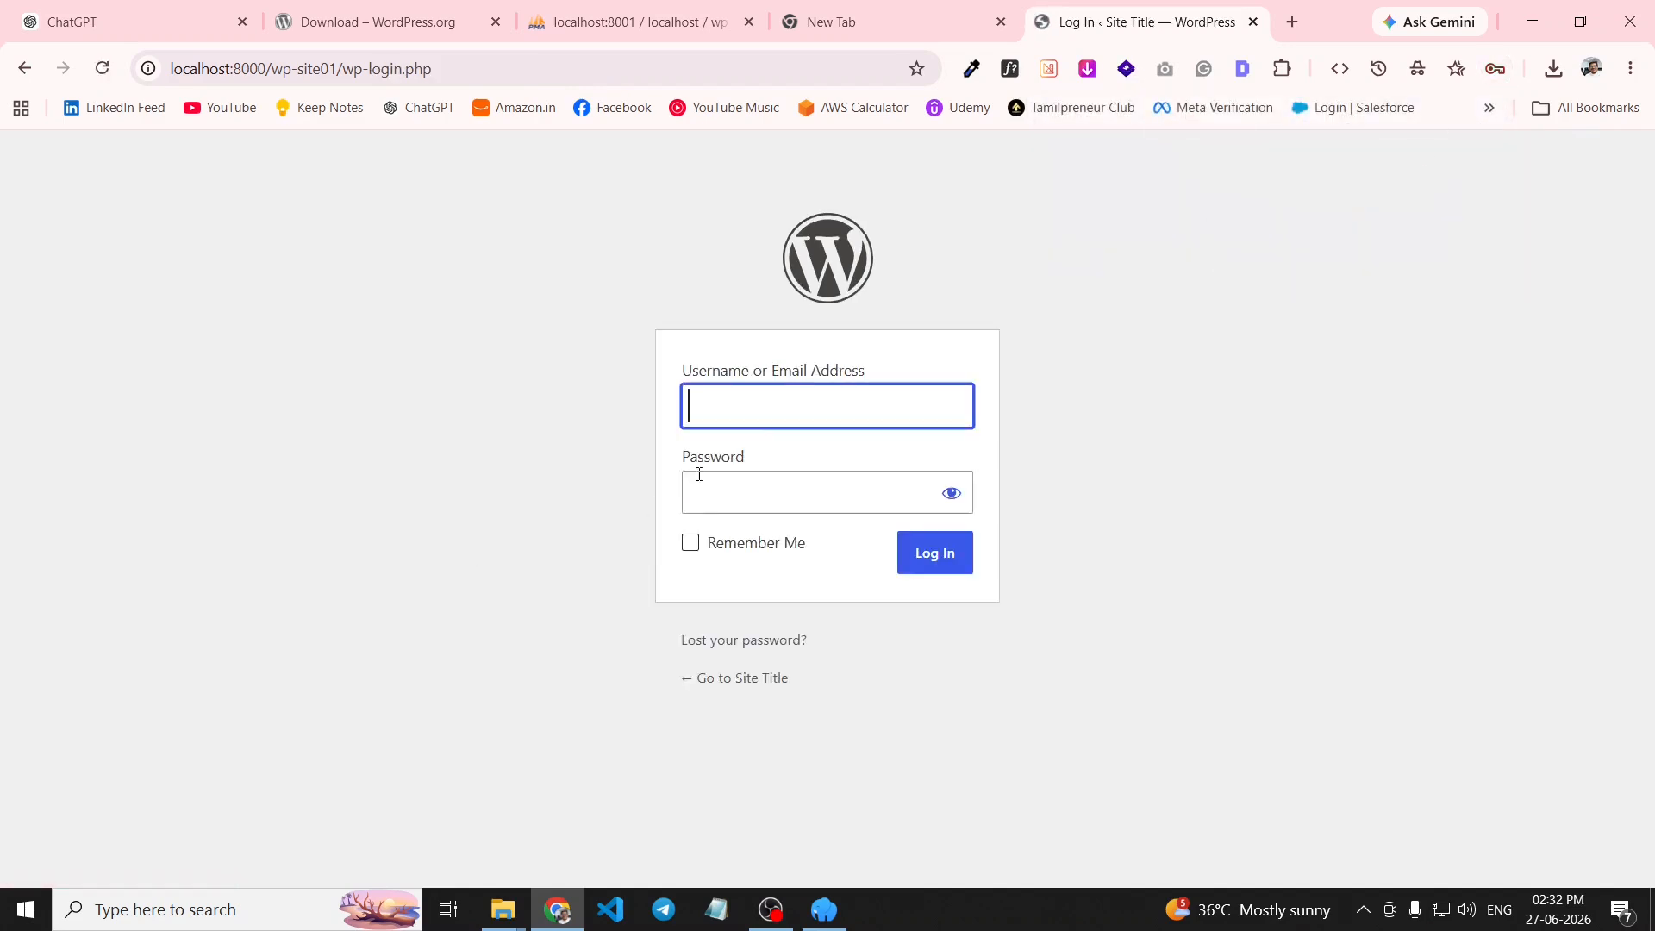
pyautogui.click(752, 415)
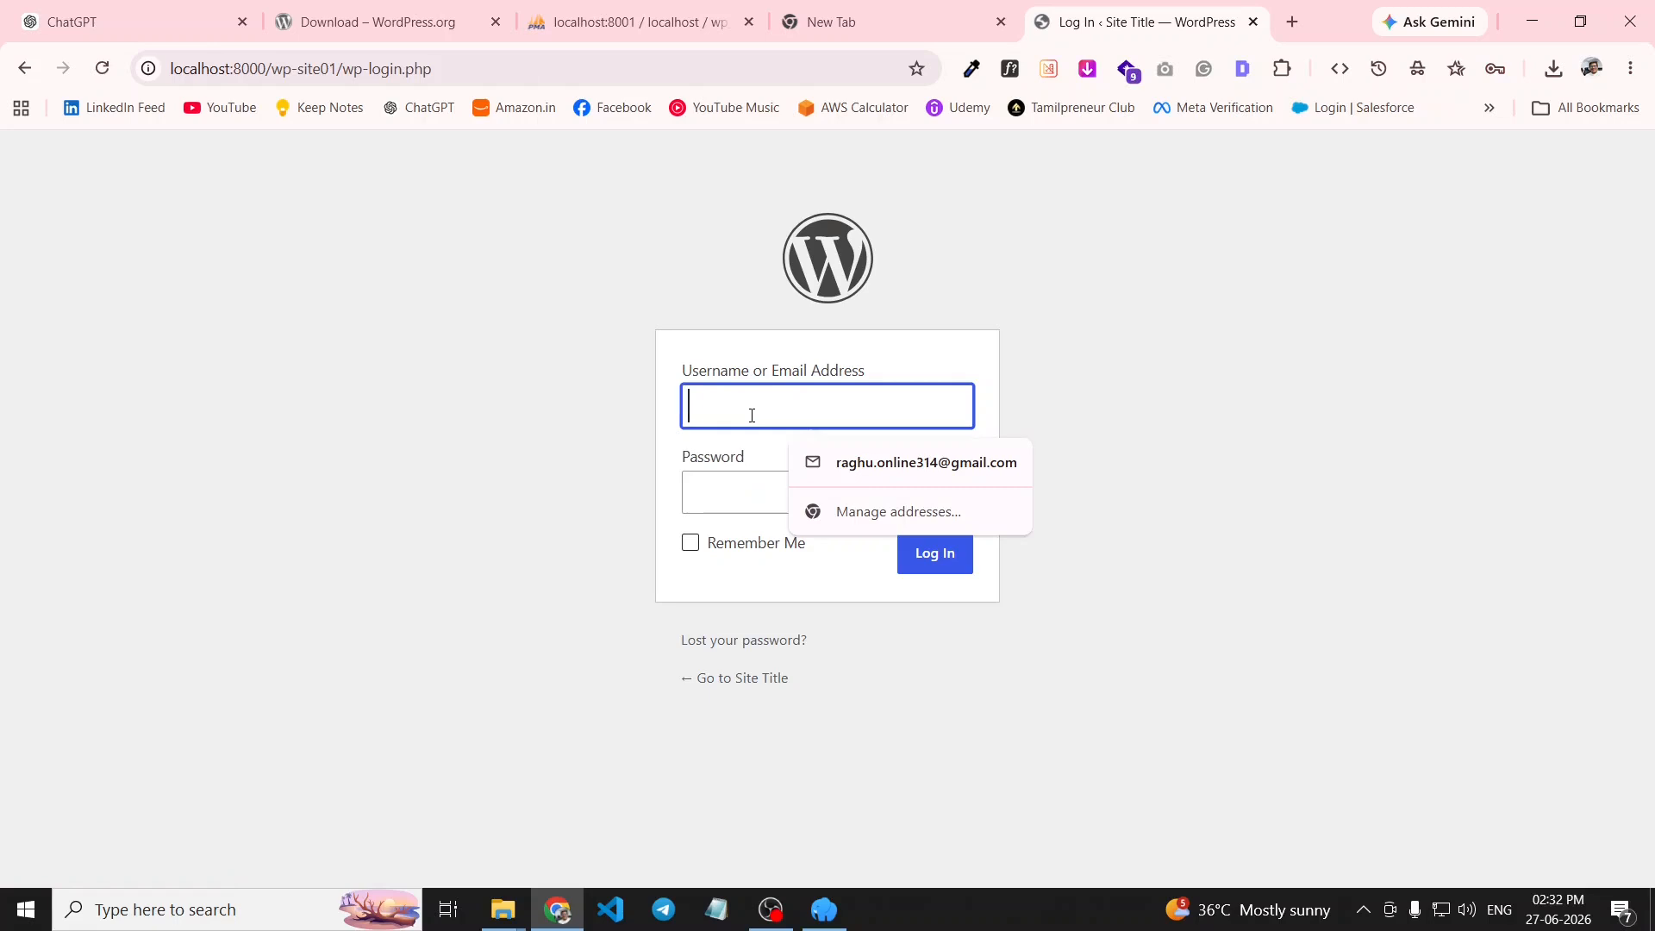
pyautogui.write('admin')
pyautogui.press('Tab')
pyautogui.write('ad')
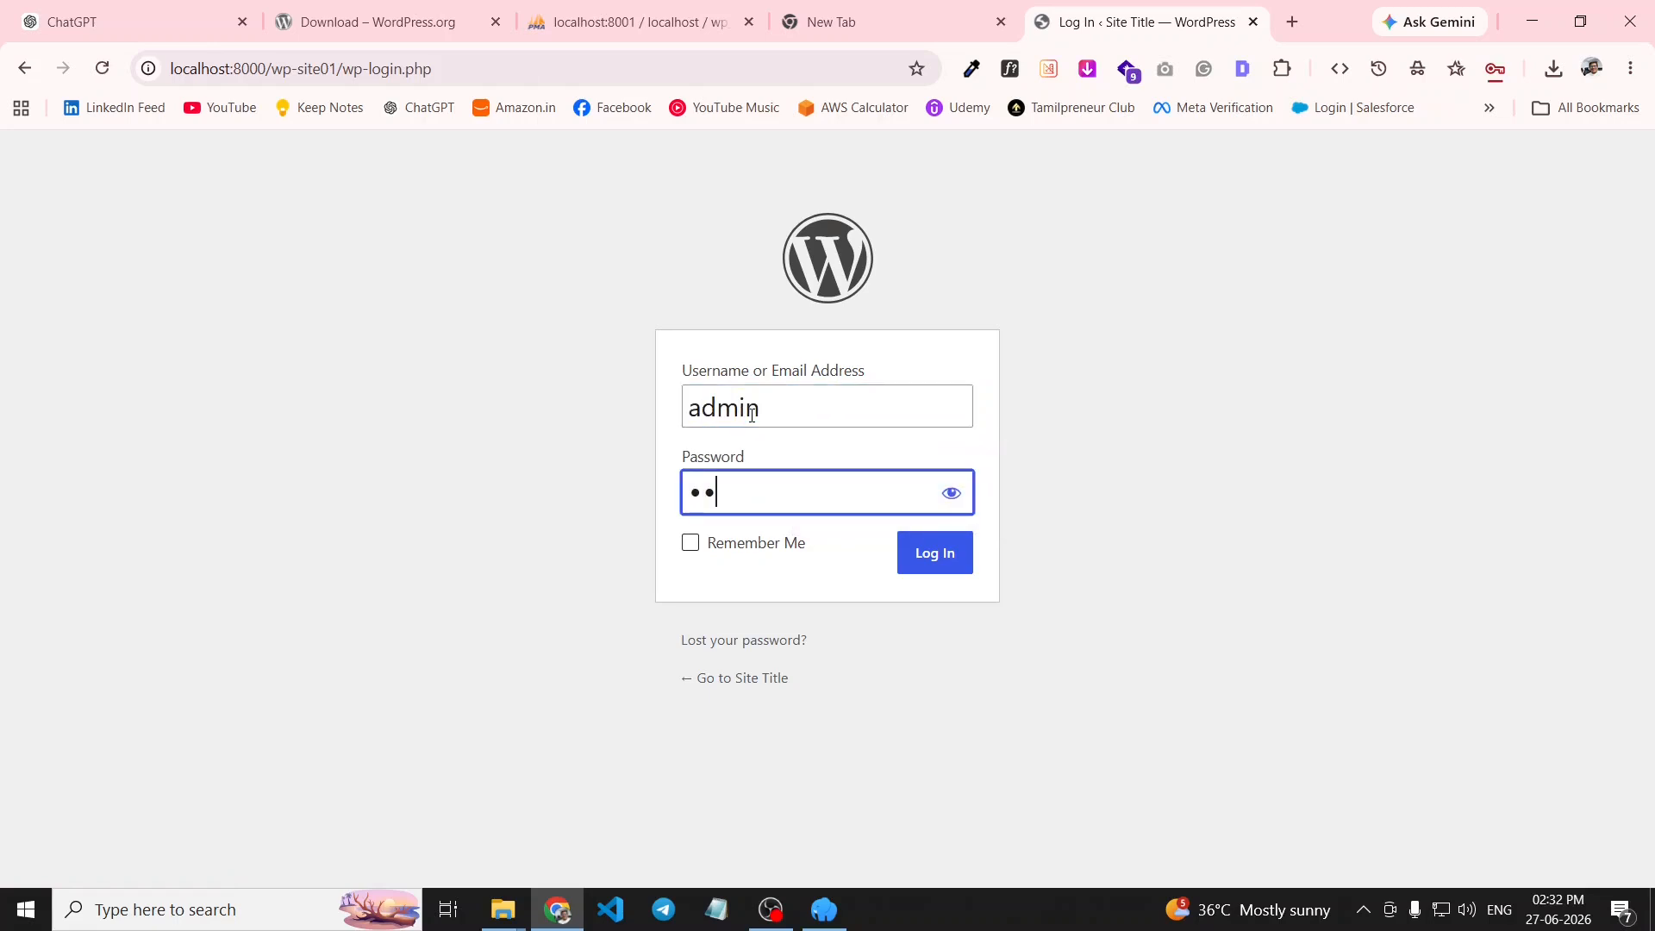
pyautogui.write('min')
pyautogui.click(908, 553)
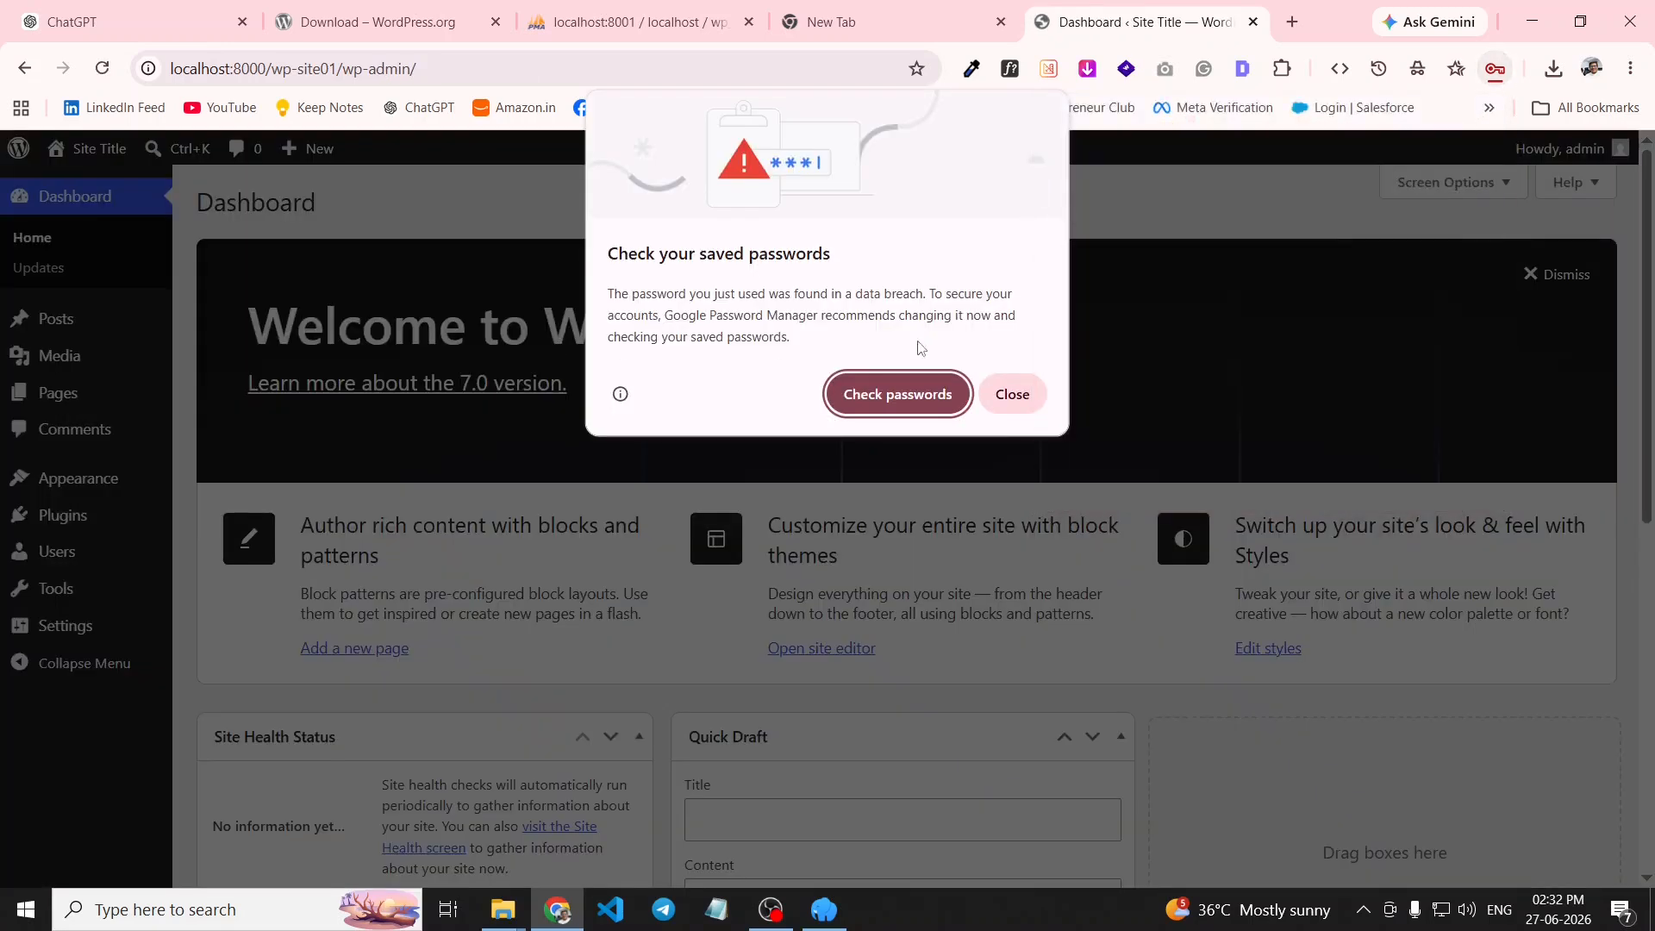
# - Dismiss the password warnings and bring up the Visit Site link's context menu
pyautogui.click(1009, 394)
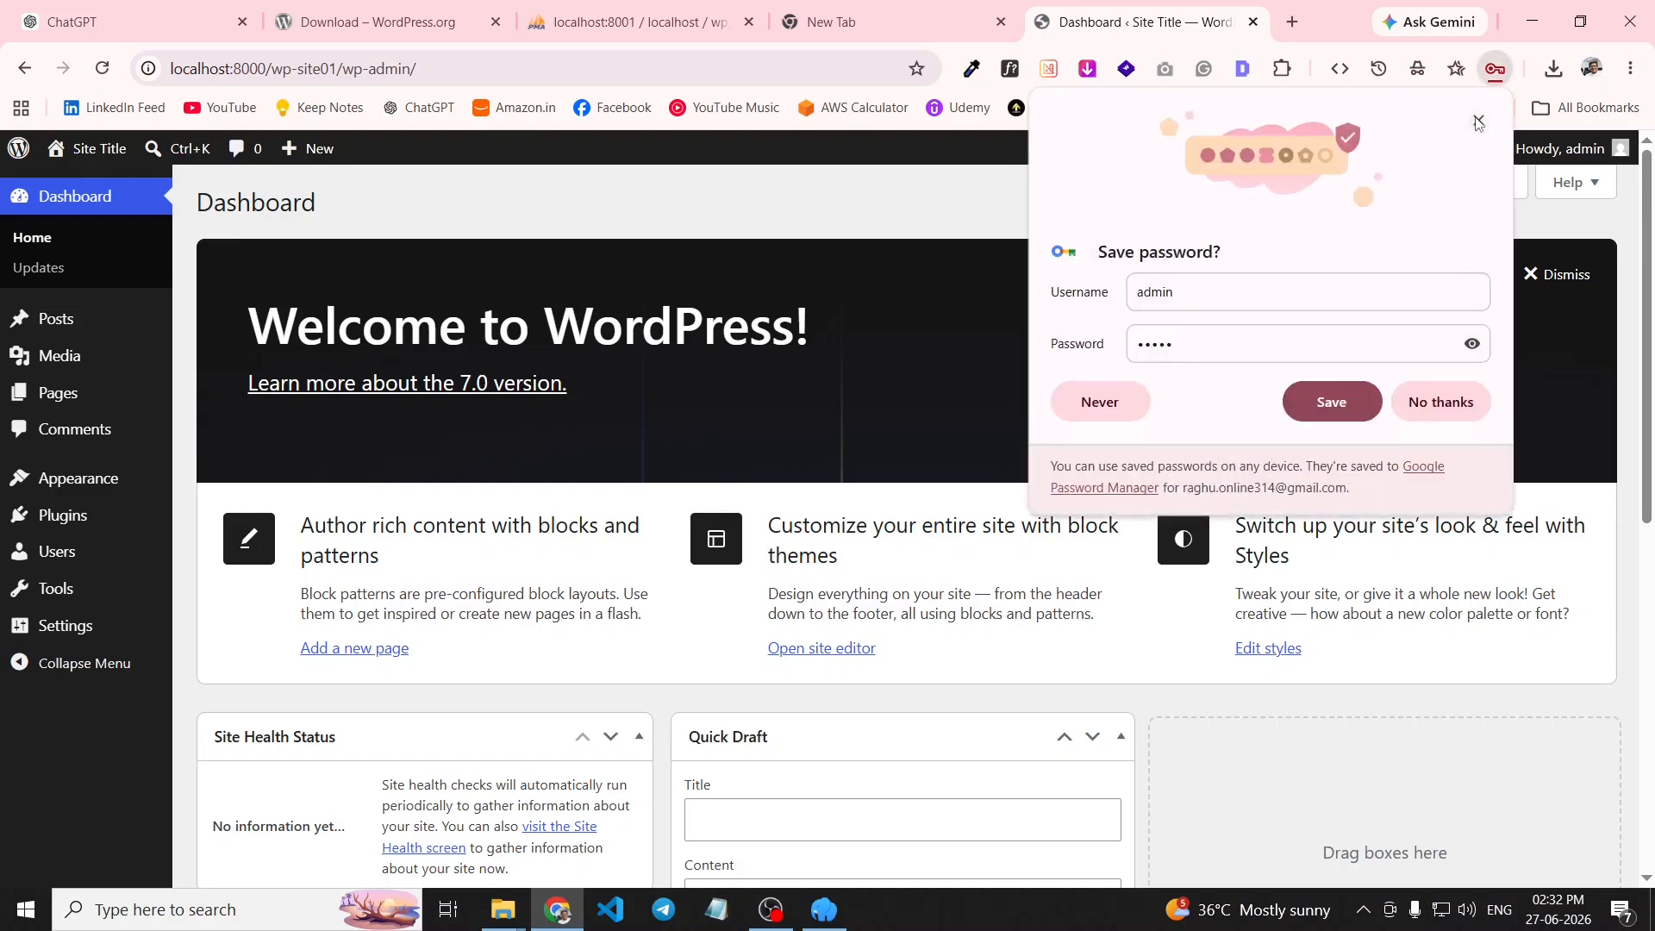
pyautogui.click(1332, 402)
pyautogui.moveTo(94, 151)
pyautogui.rightClick(95, 190)
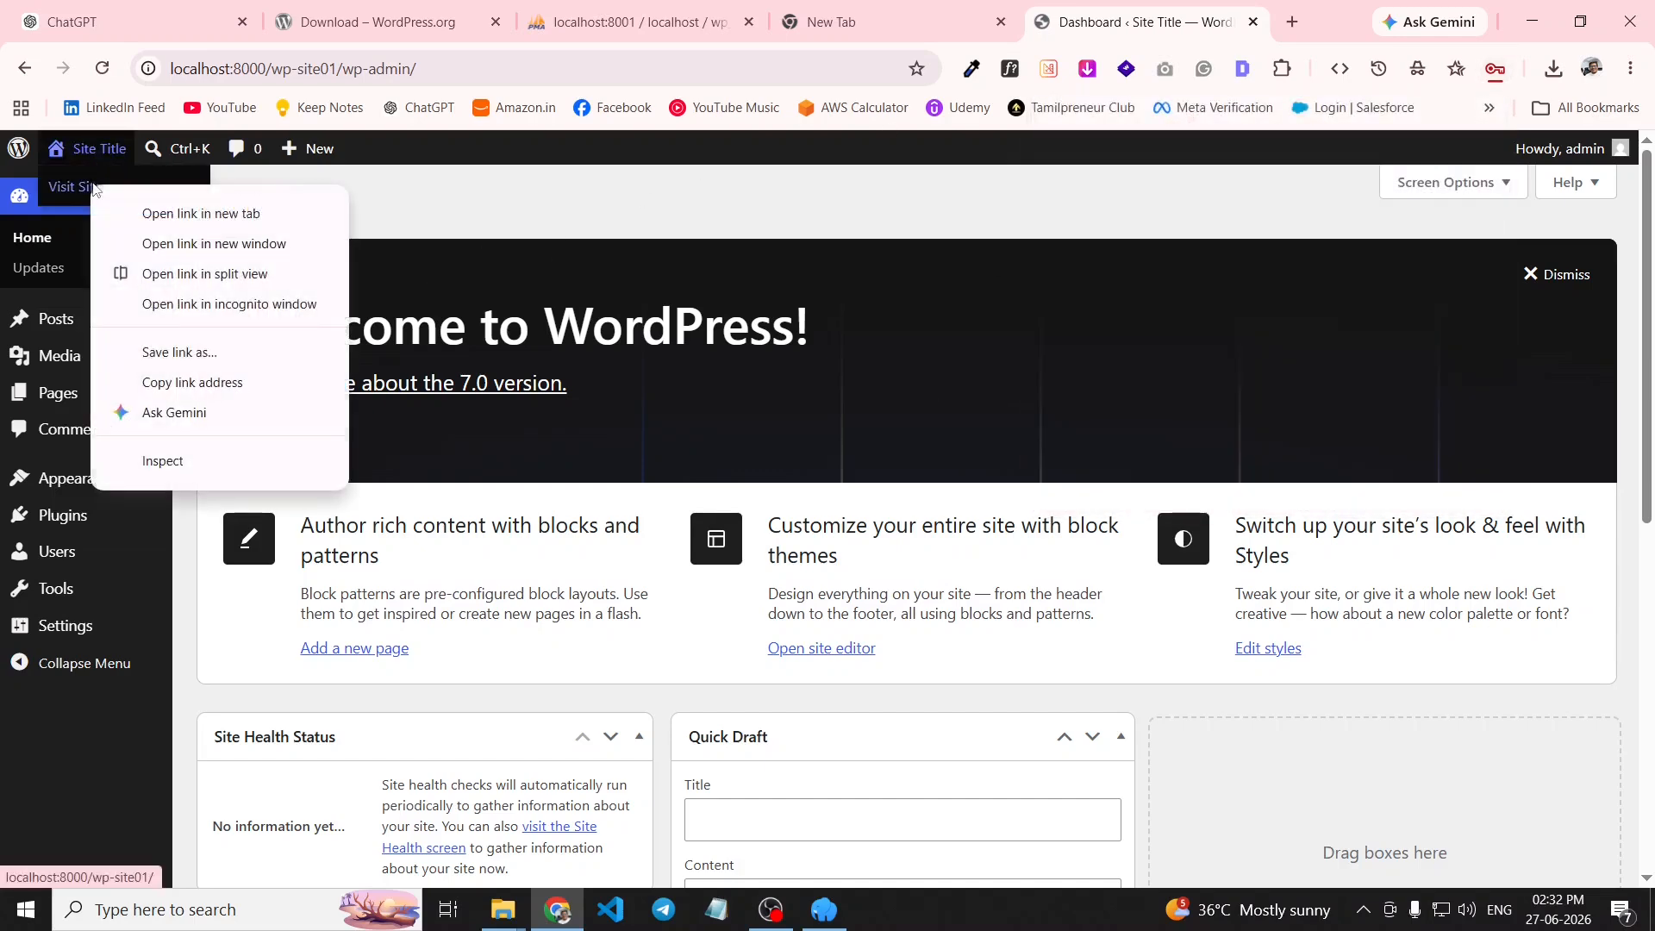
# - Open Visit Site in a new tab to view the Hello world! blog page
pyautogui.click(143, 210)
pyautogui.click(1132, 4)
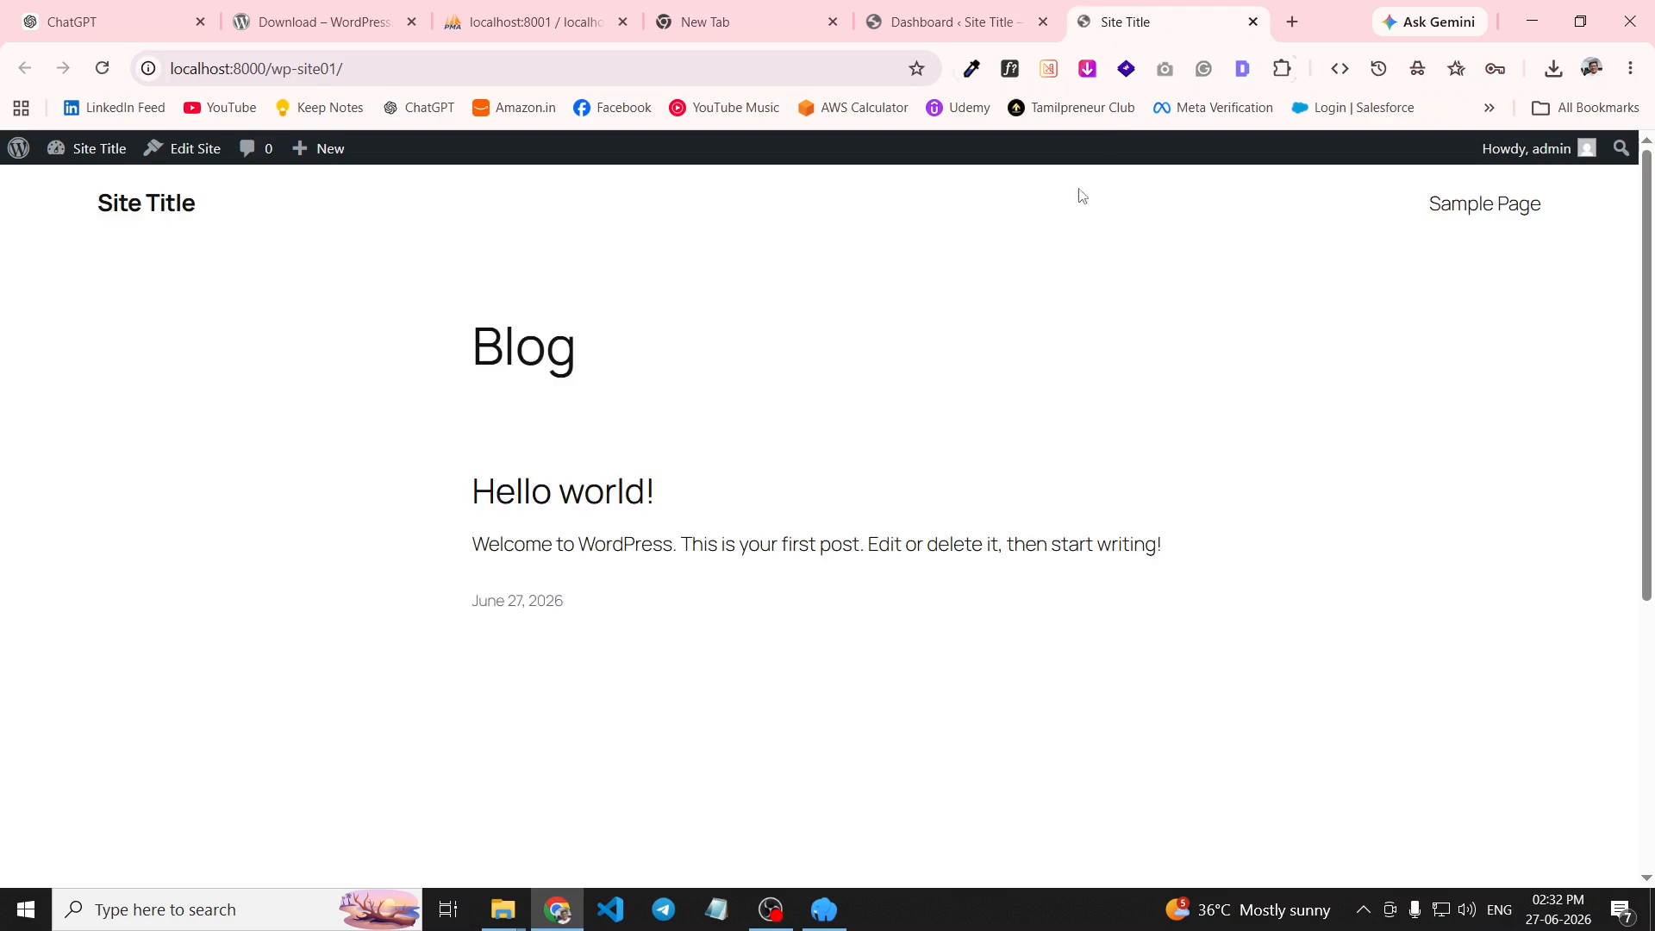